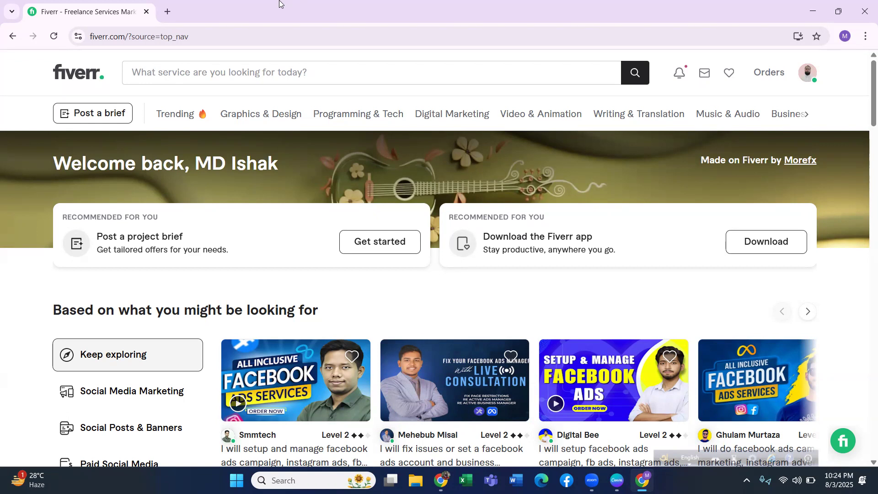
From the account's profile page, switch to seller mode and go through its Gigs section to start a new gig.
{"action": "left_click", "coordinate": [808, 76]}
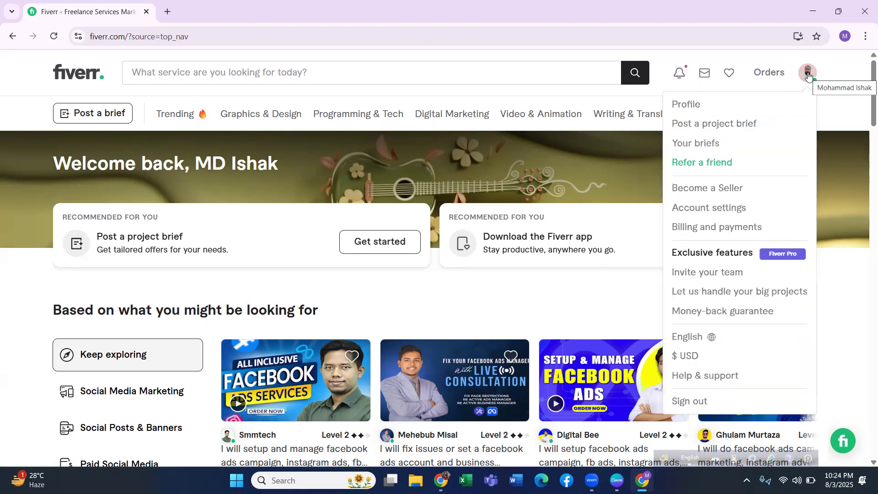
{"action": "left_click", "coordinate": [693, 104]}
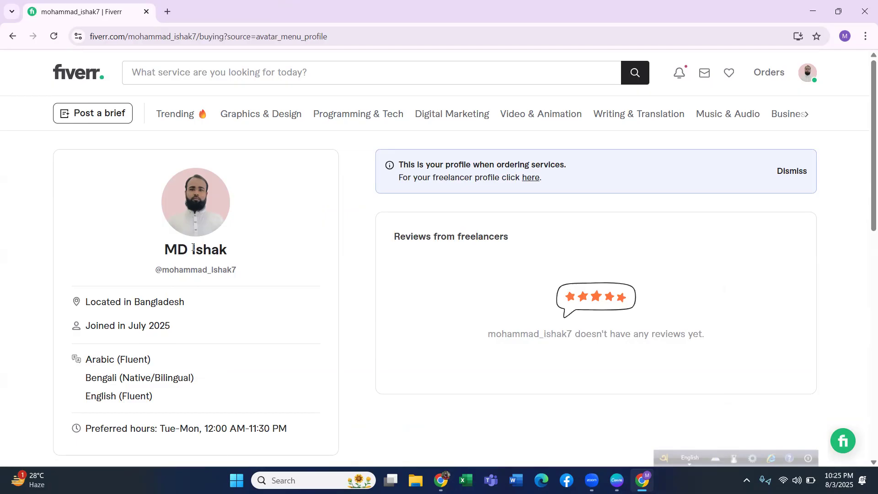
{"action": "scroll", "coordinate": [208, 286], "scroll_direction": "down", "scroll_amount": 4}
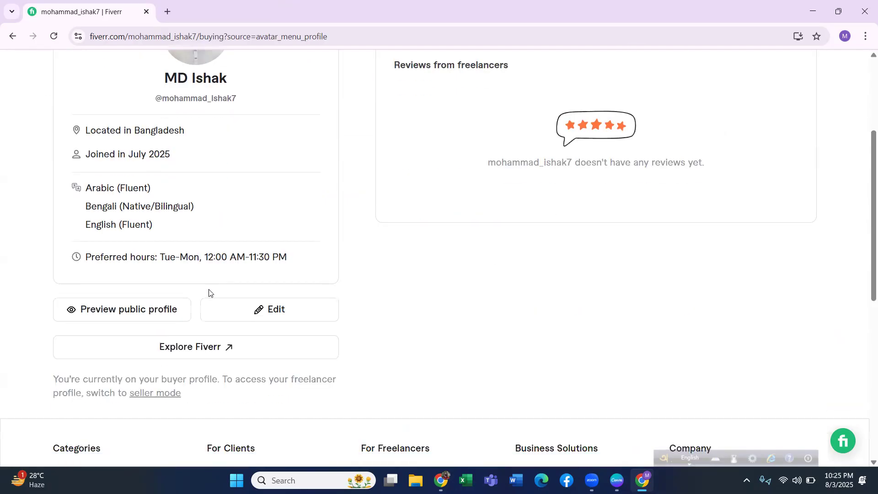
{"action": "left_click", "coordinate": [156, 394]}
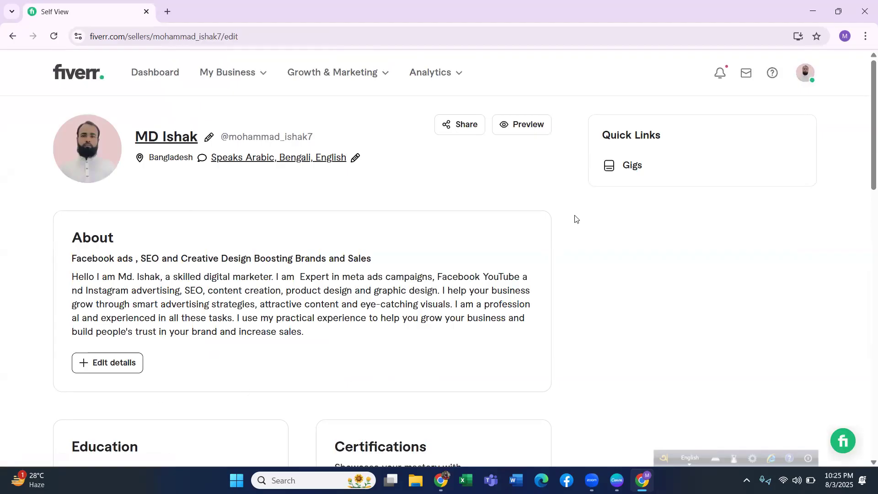
{"action": "left_click", "coordinate": [614, 169]}
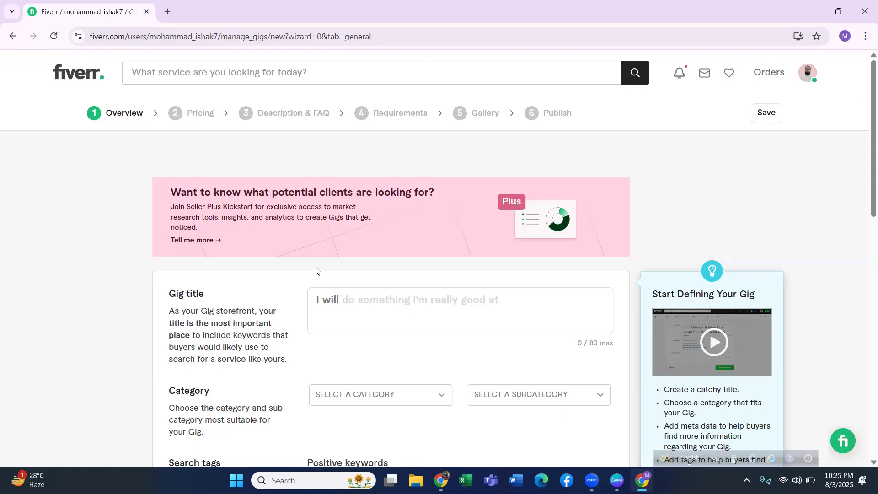
Copy "professionally create and manage facebook, Instagram ads For your business" from the Google Docs document, leaving out "I will".
{"action": "mouse_move", "coordinate": [194, 322]}
{"action": "mouse_move", "coordinate": [332, 299]}
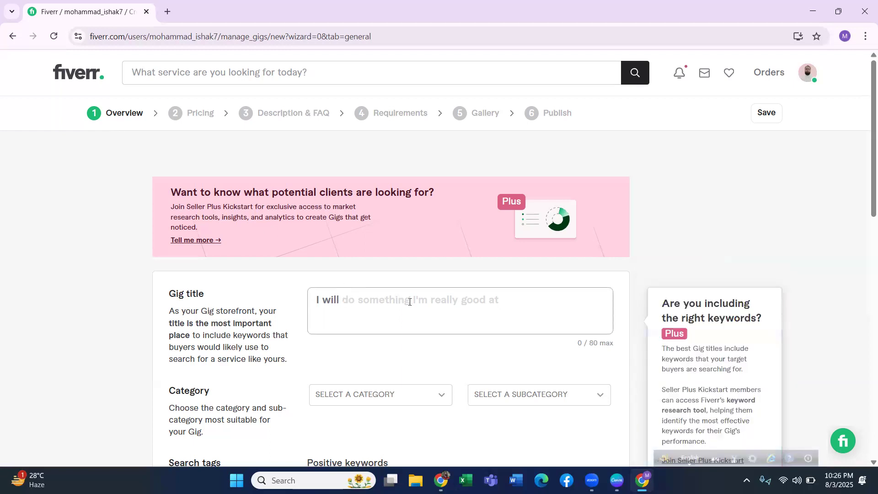
{"action": "left_click", "coordinate": [498, 304]}
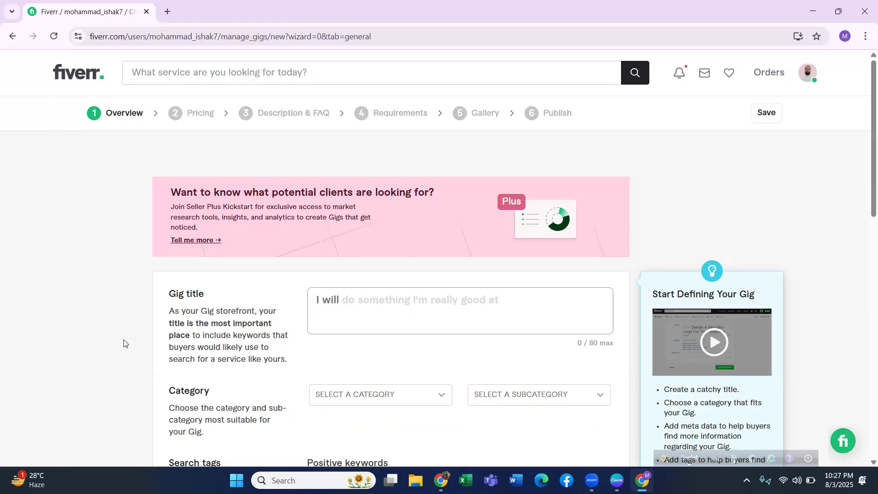
{"action": "left_click", "coordinate": [441, 481]}
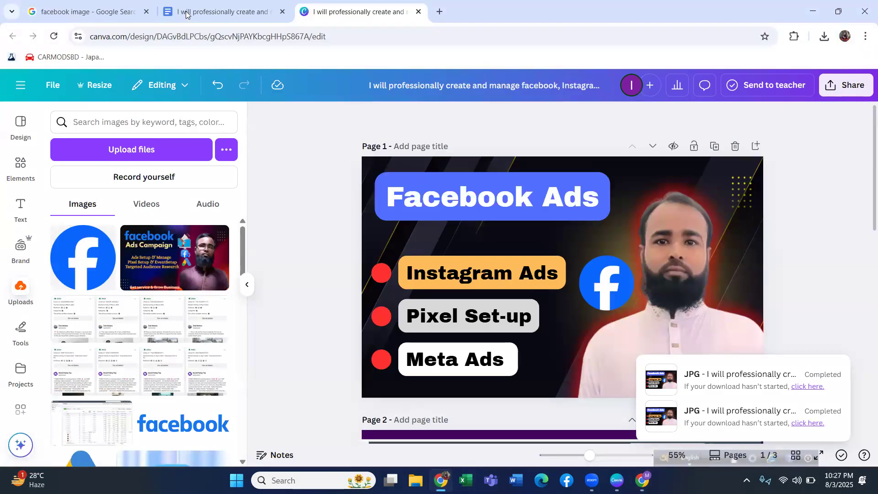
{"action": "left_click", "coordinate": [218, 17]}
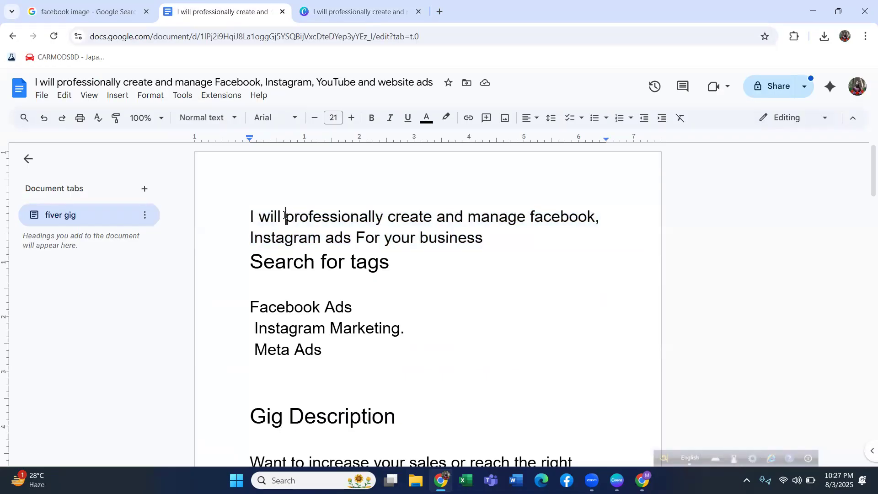
{"action": "left_click_drag", "start_coordinate": [285, 216], "coordinate": [502, 239]}
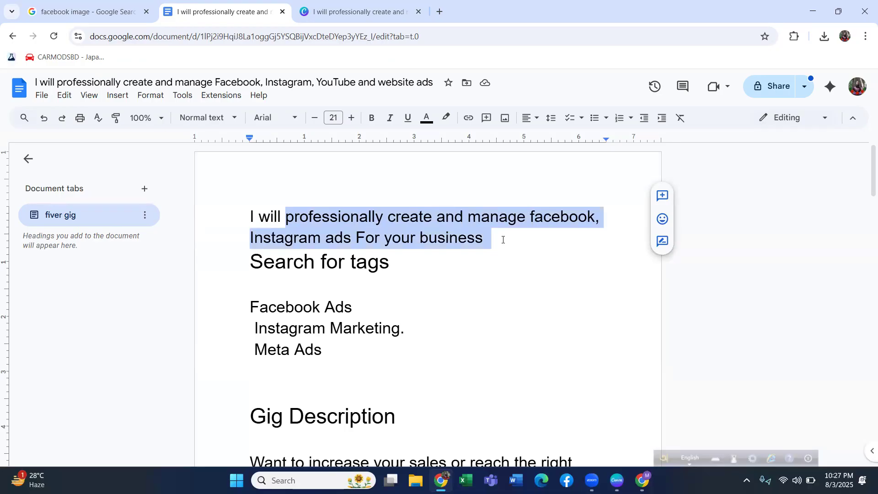
{"action": "left_click_drag", "start_coordinate": [503, 239], "coordinate": [483, 247]}
{"action": "right_click", "coordinate": [577, 208]}
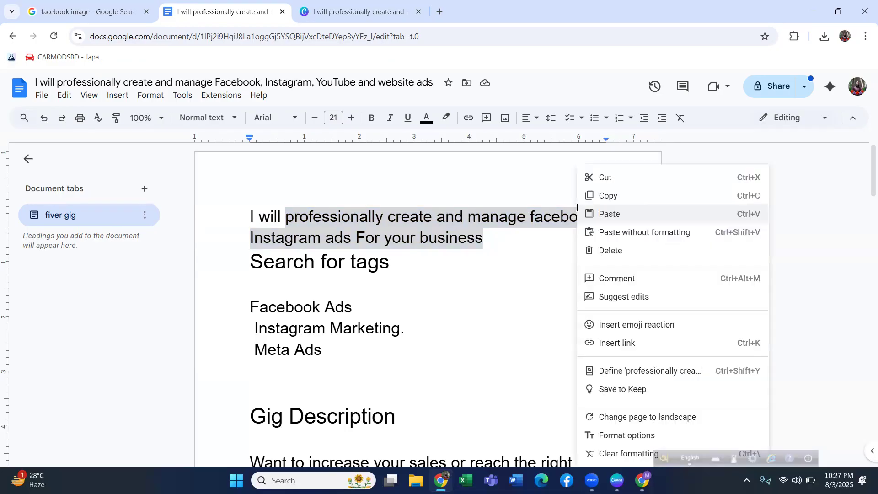
{"action": "left_click", "coordinate": [610, 197]}
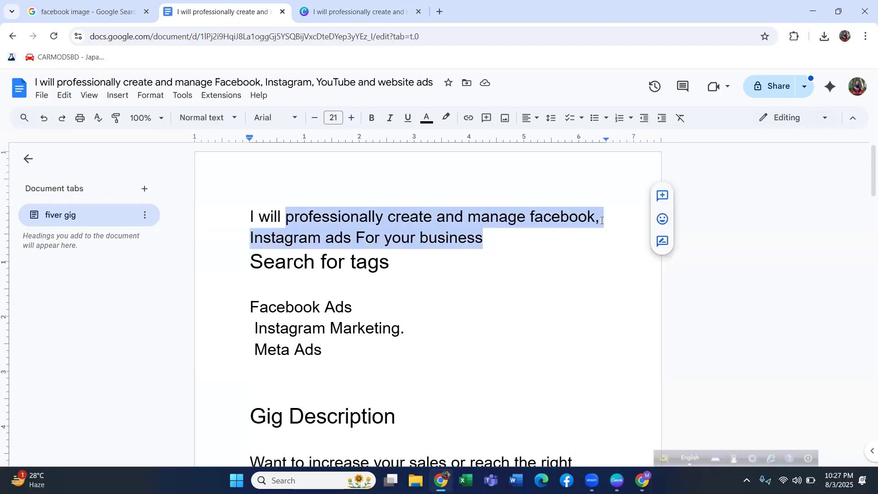
Switch back to the Fiverr window and paste the copied text as the gig title.
{"action": "mouse_move", "coordinate": [642, 480]}
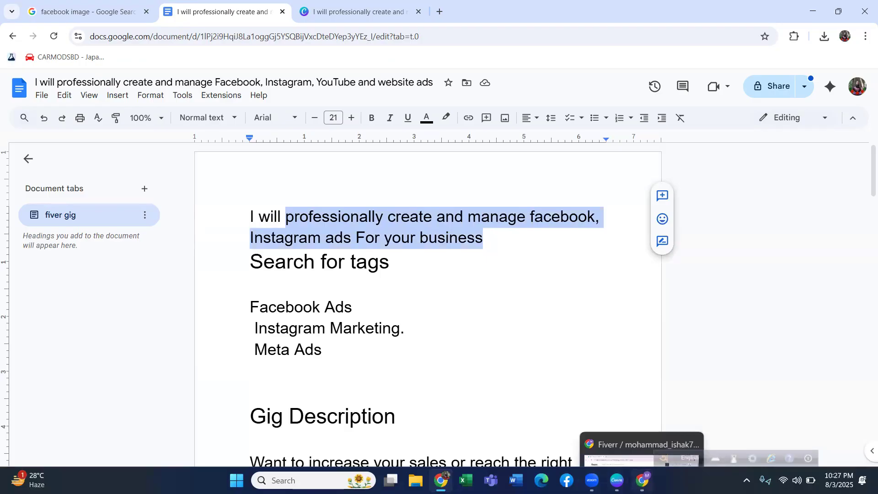
{"action": "left_click", "coordinate": [642, 480]}
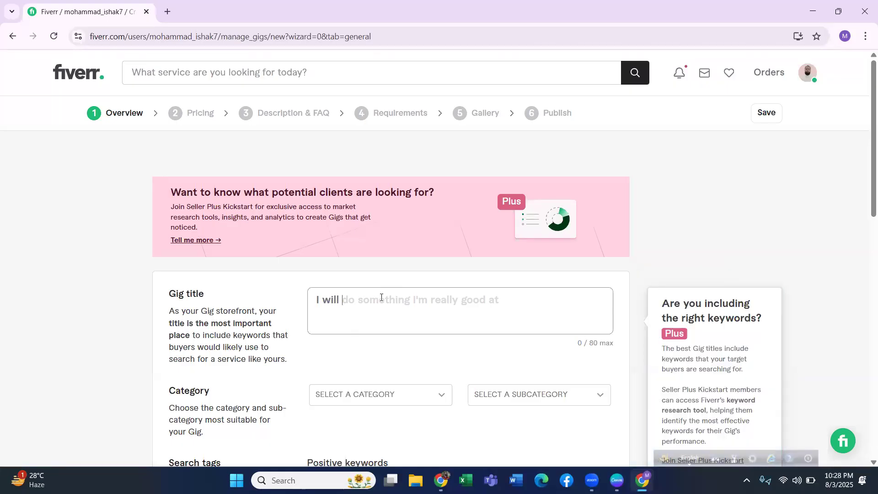
{"action": "key", "text": "ctrl+v"}
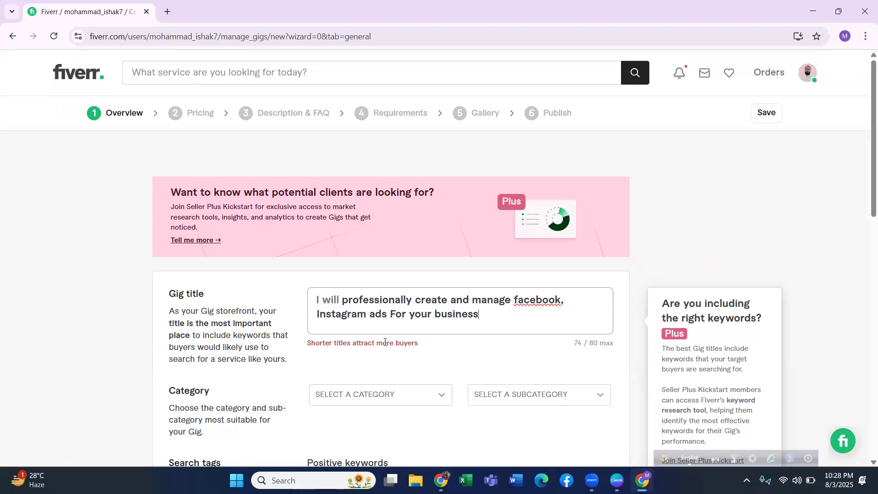
Remove the comma after "facebook" in the gig title and change "For" to lowercase "for".
{"action": "left_click", "coordinate": [572, 304]}
{"action": "key", "text": "BackSpace"}
{"action": "key", "text": "BackSpace"}
{"action": "left_click", "coordinate": [518, 307]}
{"action": "left_click", "coordinate": [395, 315]}
{"action": "key", "text": "BackSpace"}
{"action": "type", "text": "f"}
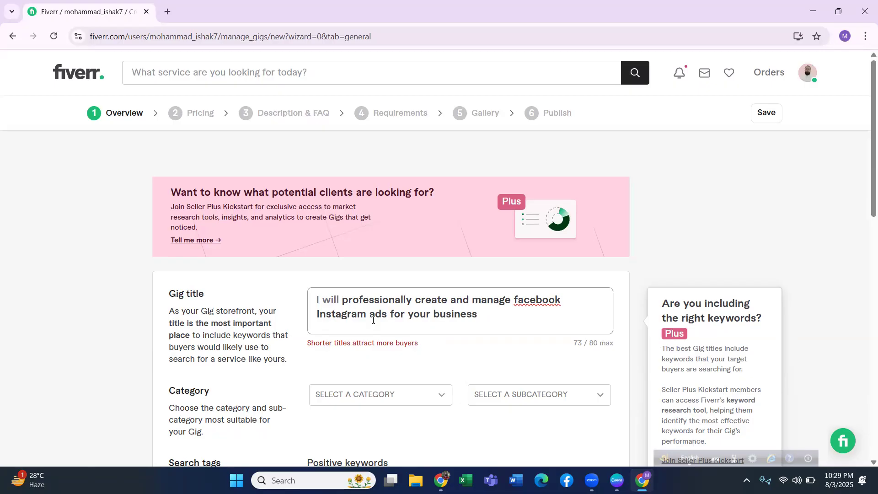
Set the gig's category to Digital Marketing and its subcategory to Social Media Marketing.
{"action": "scroll", "coordinate": [381, 320], "scroll_direction": "down", "scroll_amount": 1}
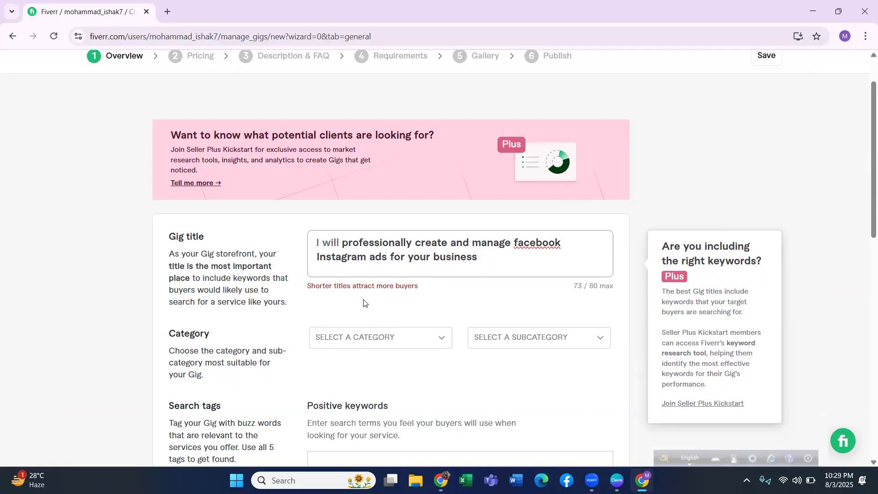
{"action": "left_click", "coordinate": [371, 338]}
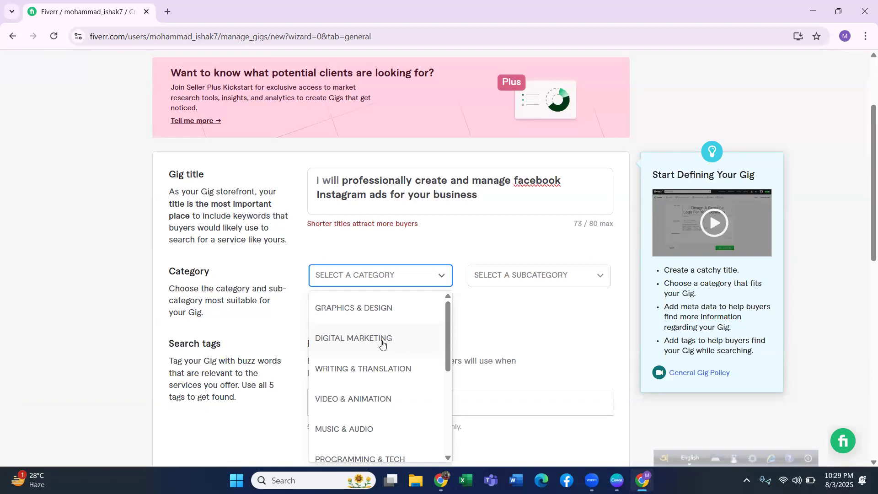
{"action": "left_click", "coordinate": [383, 341]}
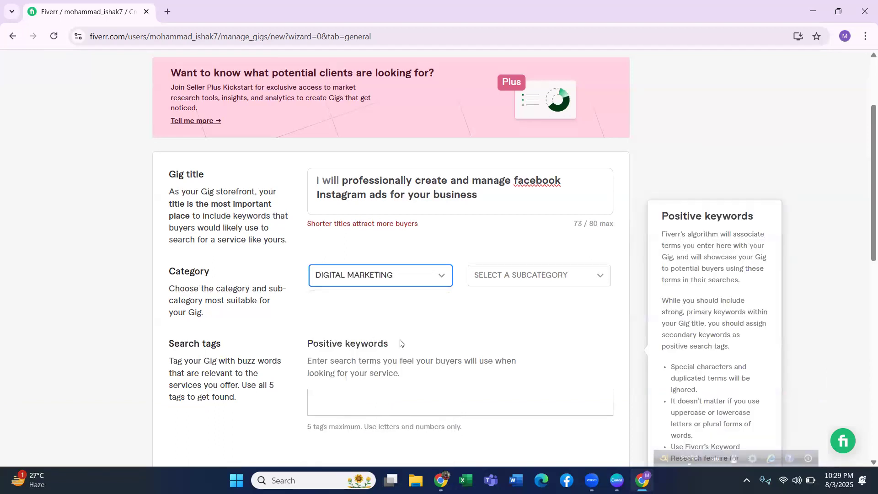
{"action": "left_click", "coordinate": [524, 280]}
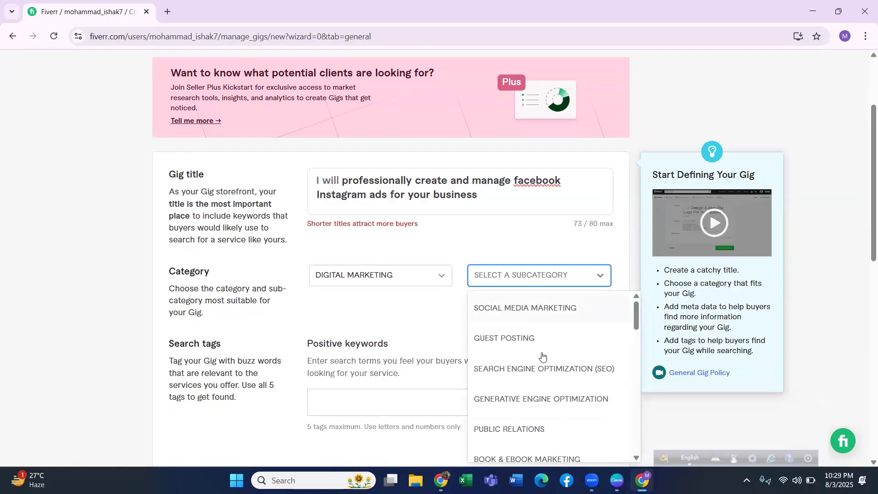
{"action": "left_click", "coordinate": [534, 313]}
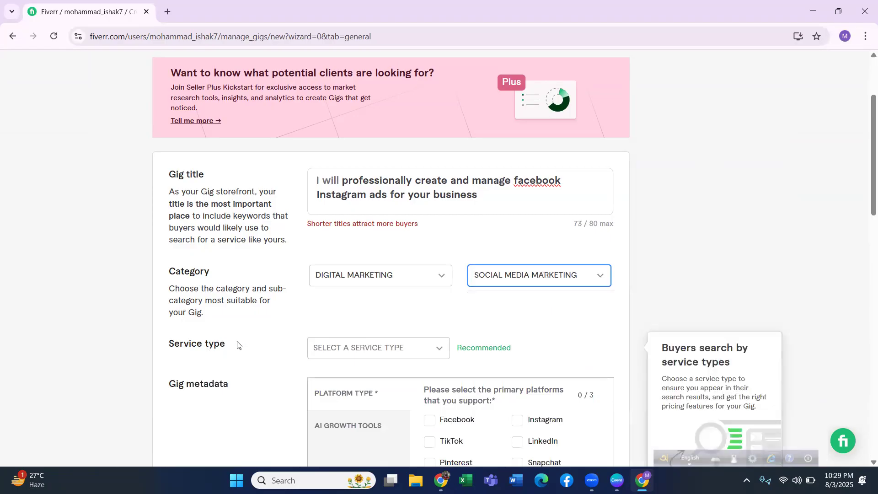
Look through the service type options offered for the gig.
{"action": "left_click", "coordinate": [349, 352]}
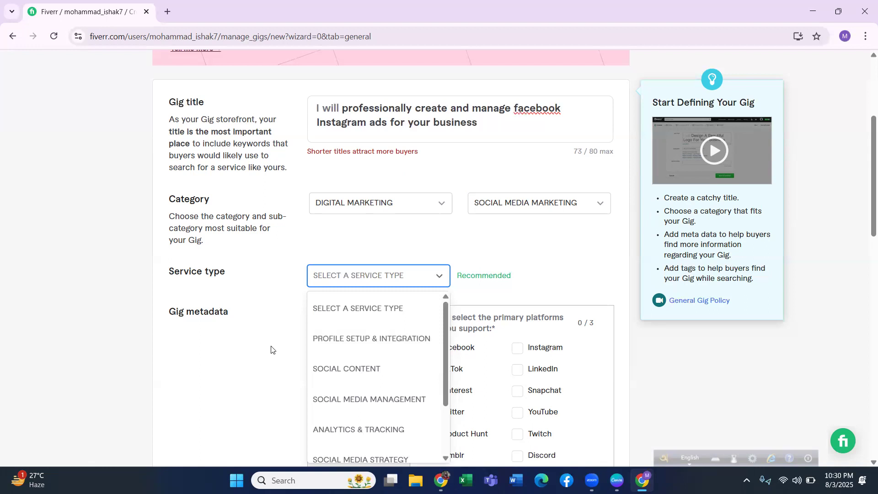
{"action": "scroll", "coordinate": [397, 352], "scroll_direction": "down", "scroll_amount": 2}
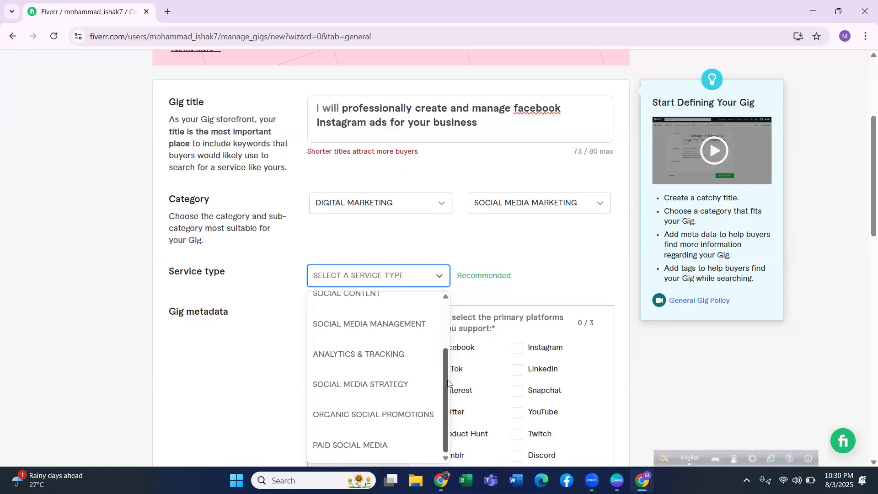
{"action": "scroll", "coordinate": [447, 380], "scroll_direction": "up", "scroll_amount": 2}
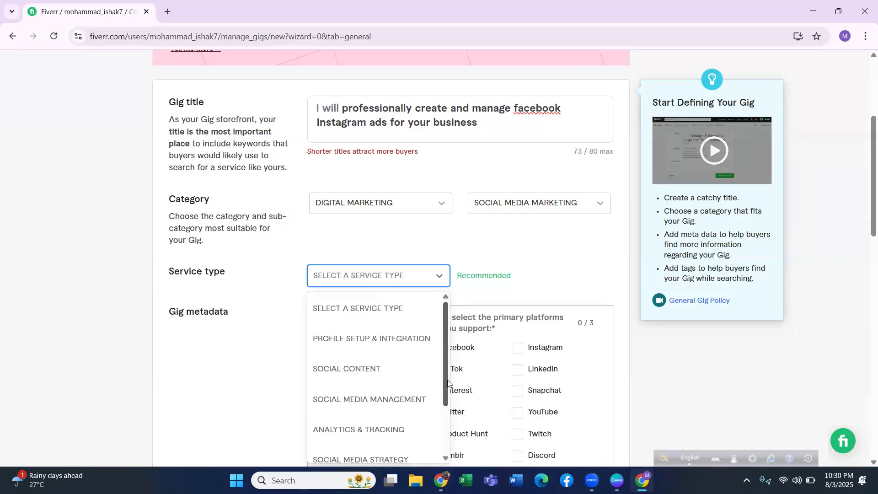
Open the Fiverr homepage in a new browser tab.
{"action": "left_click", "coordinate": [167, 11]}
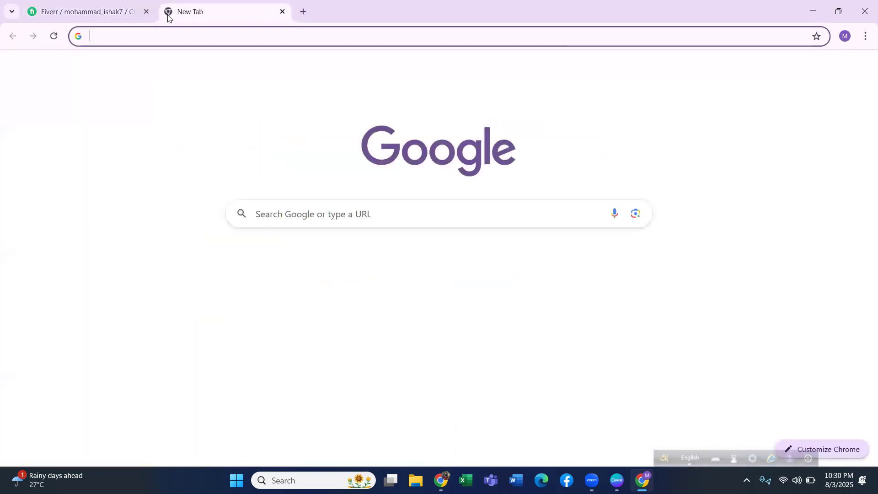
{"action": "left_click", "coordinate": [173, 35]}
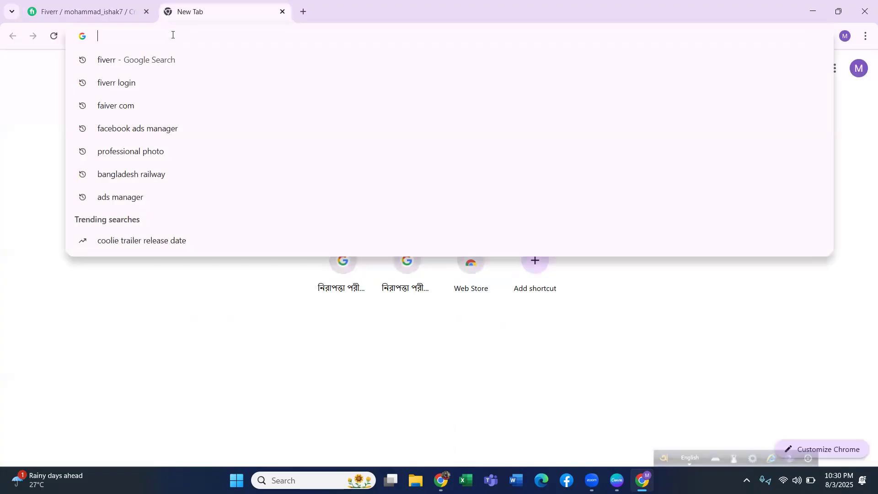
{"action": "type", "text": "fi"}
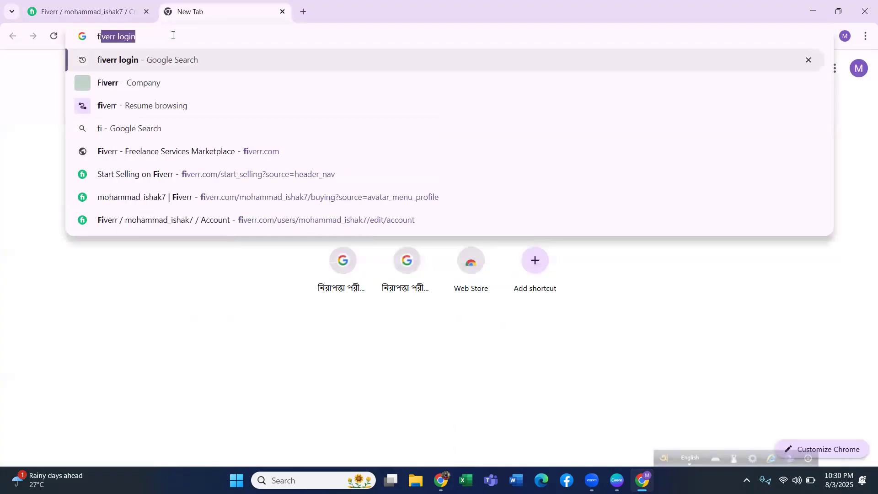
{"action": "type", "text": "verr"}
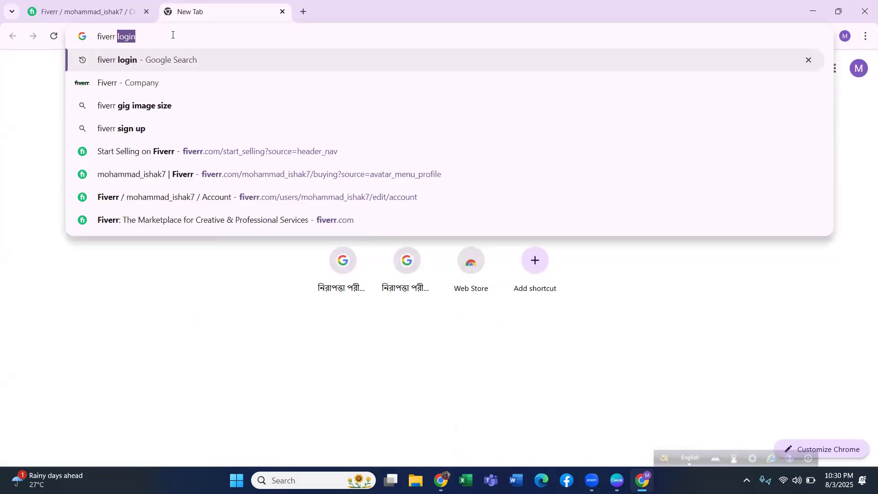
{"action": "key", "text": "Return"}
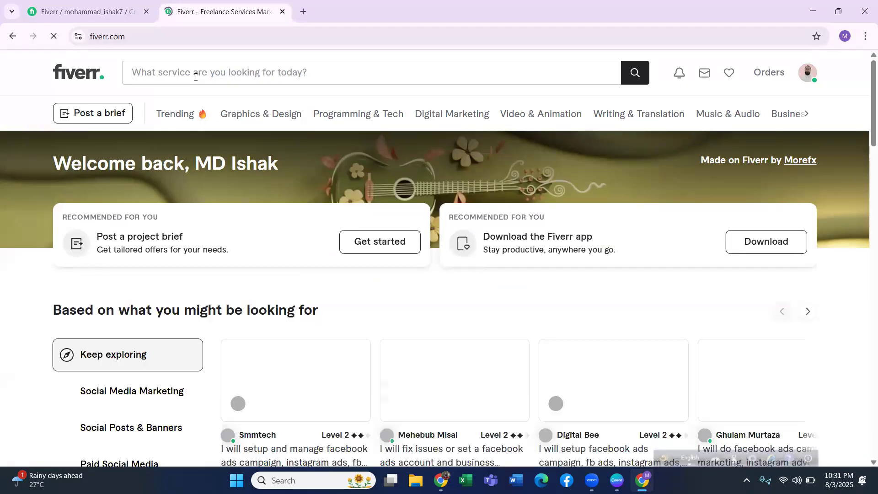
Open the first recommended Facebook ads gig on the homepage to check which service category it uses.
{"action": "left_click", "coordinate": [197, 68]}
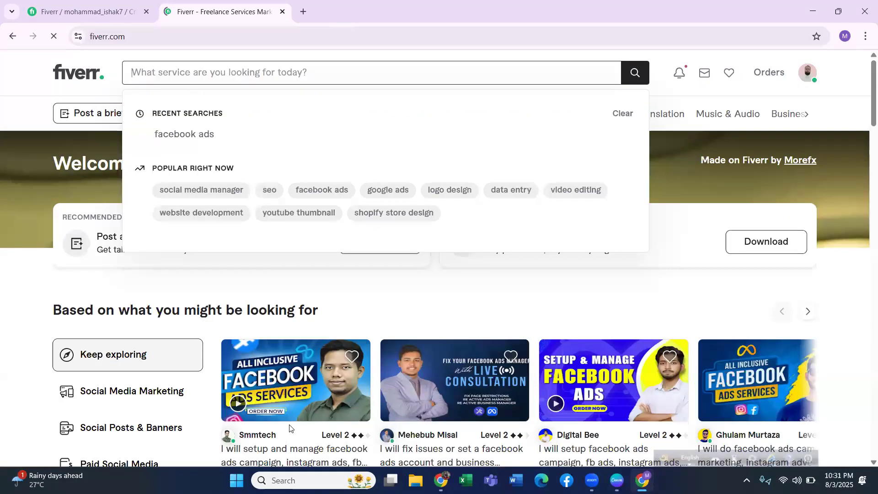
{"action": "type", "text": "FAc"}
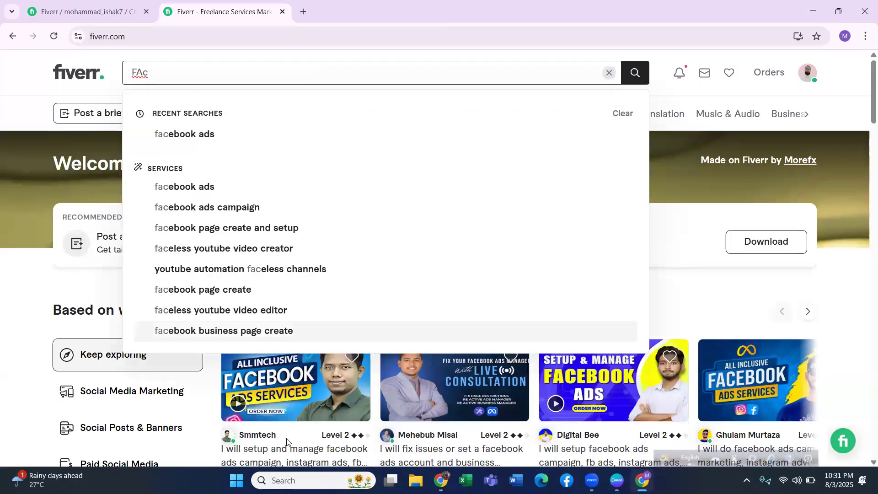
{"action": "left_click", "coordinate": [286, 442]}
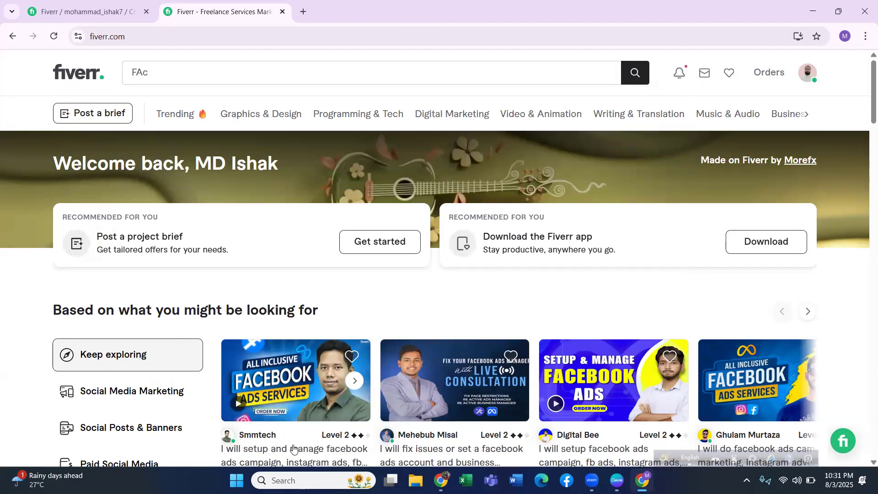
{"action": "left_click", "coordinate": [300, 415]}
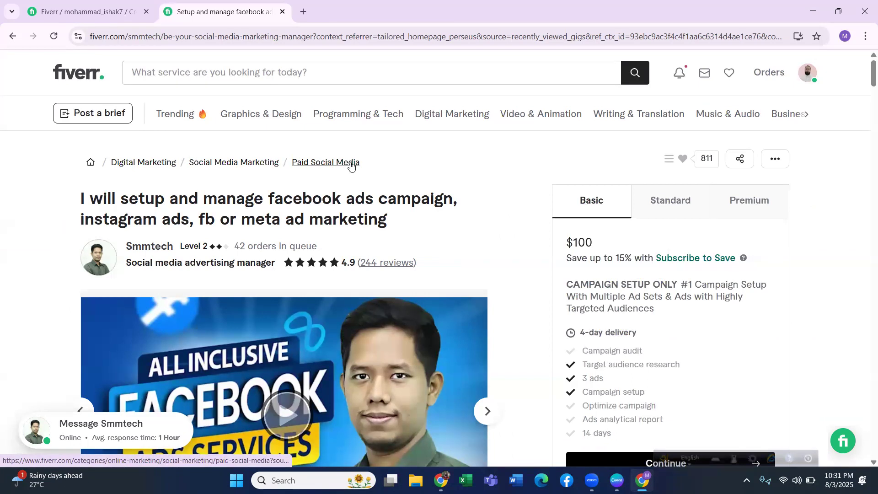
Return to the gig form and set the service type to Paid Social Media.
{"action": "left_click", "coordinate": [75, 14]}
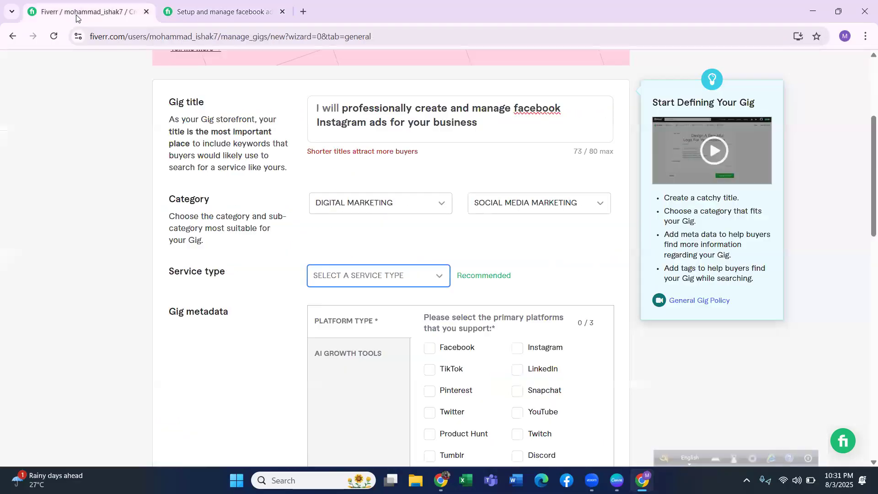
{"action": "left_click", "coordinate": [387, 276]}
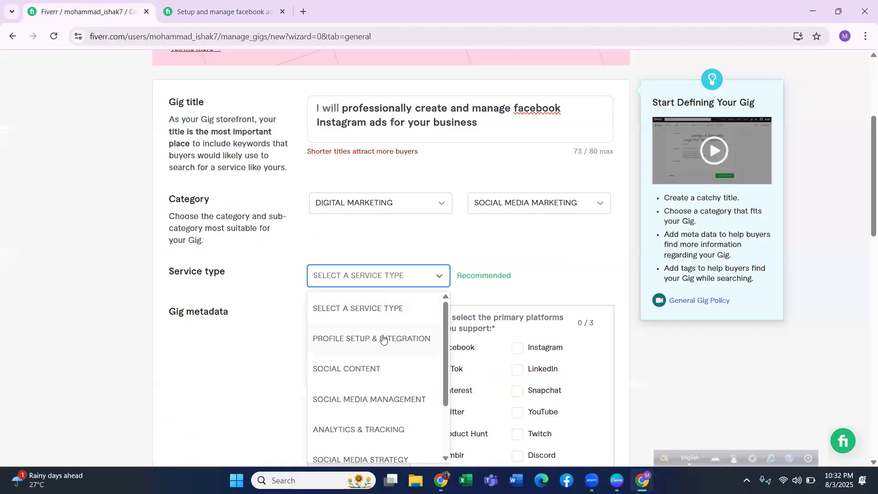
{"action": "scroll", "coordinate": [383, 340], "scroll_direction": "down", "scroll_amount": 2}
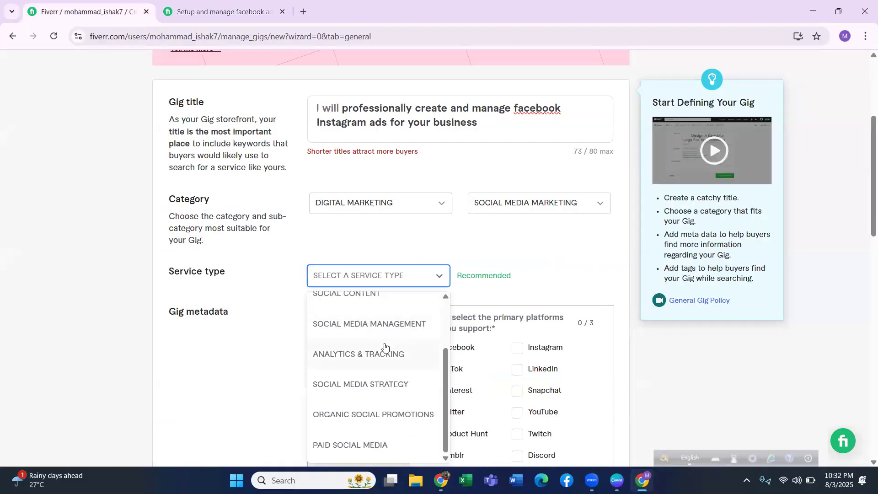
{"action": "left_click", "coordinate": [372, 444]}
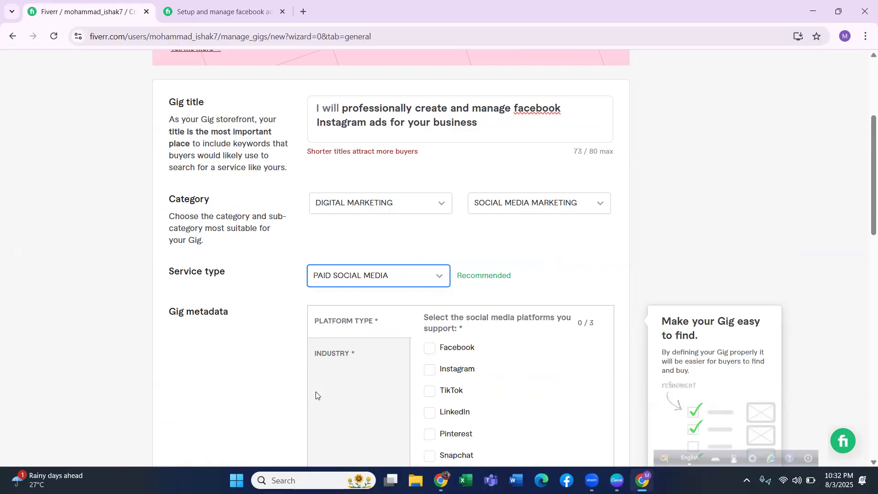
Choose Facebook and Instagram as the supported social media platforms in the gig metadata.
{"action": "scroll", "coordinate": [399, 343], "scroll_direction": "down", "scroll_amount": 4}
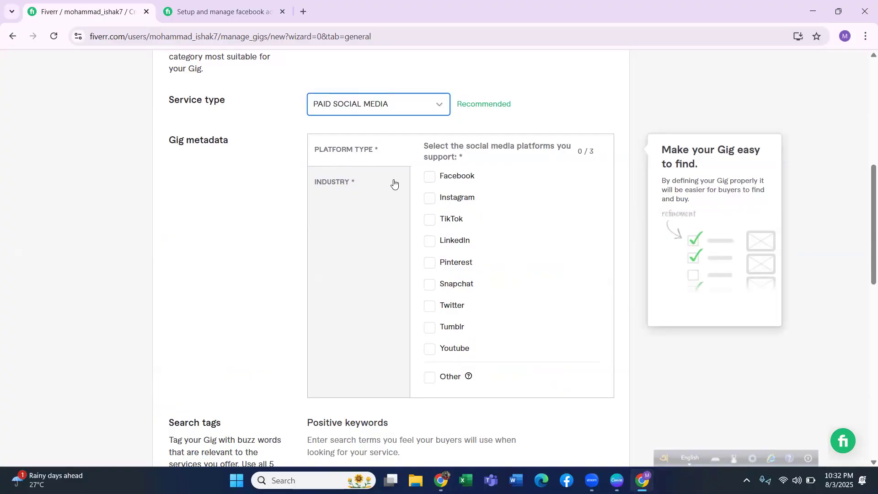
{"action": "left_click", "coordinate": [429, 177]}
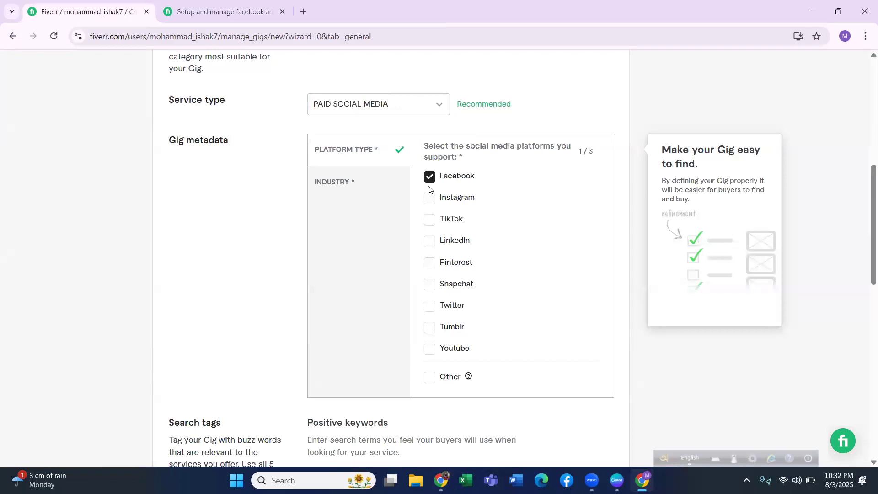
{"action": "left_click", "coordinate": [429, 199]}
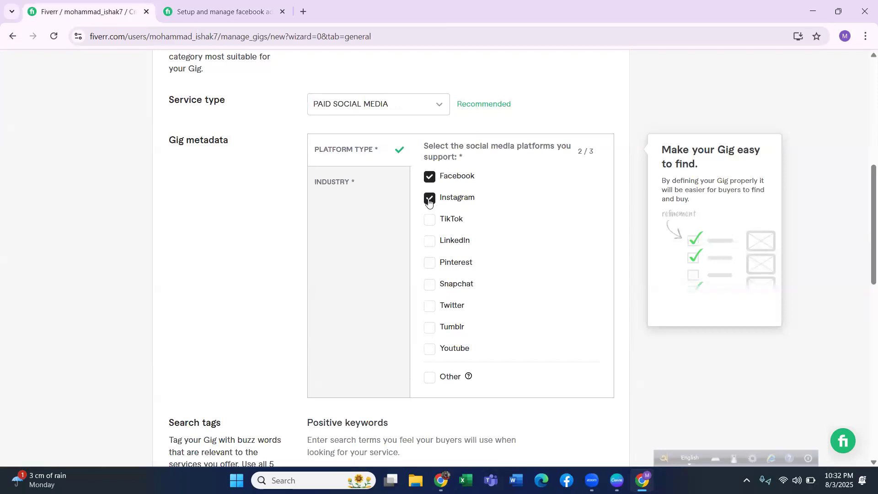
{"action": "left_click", "coordinate": [430, 226]}
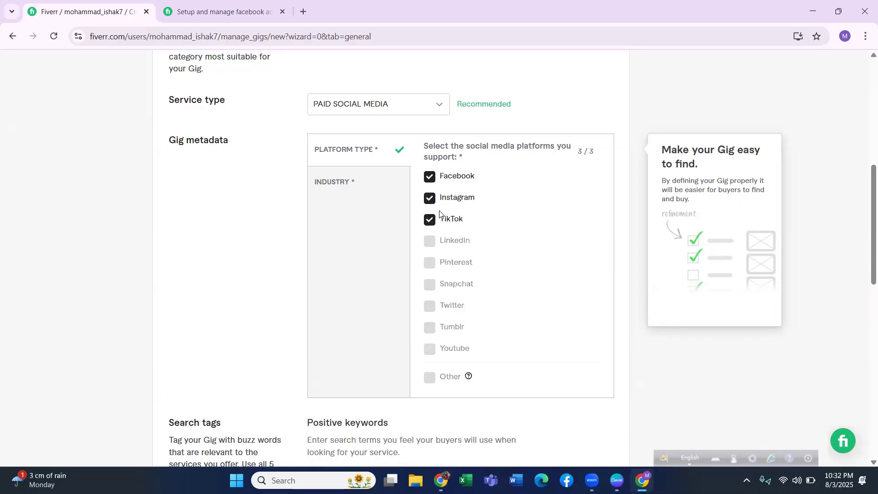
{"action": "left_click", "coordinate": [430, 220]}
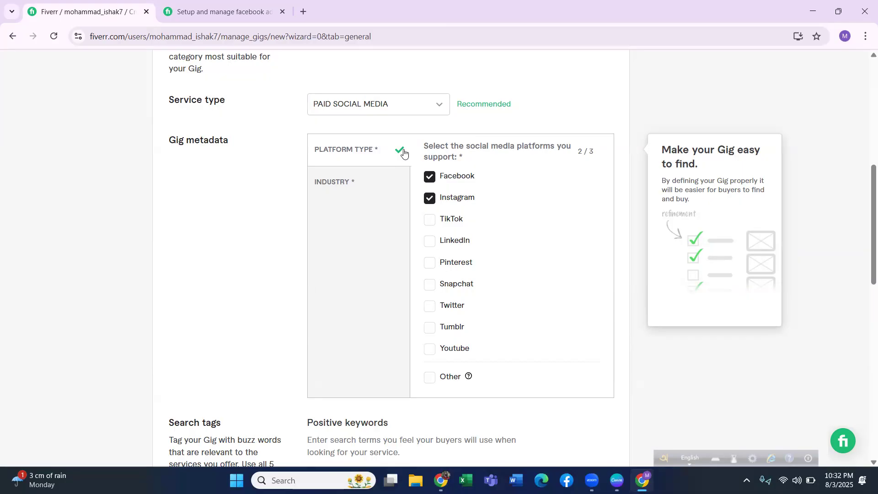
Select Education, Real estate, Sports & fitness, Marketing & advertising and Technology as the gig's industries of expertise.
{"action": "left_click", "coordinate": [338, 184]}
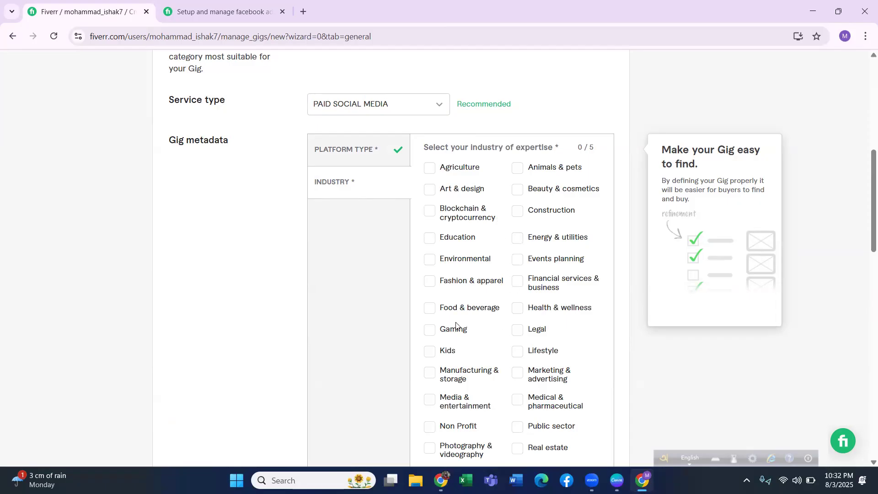
{"action": "left_click", "coordinate": [429, 239]}
{"action": "scroll", "coordinate": [521, 305], "scroll_direction": "down", "scroll_amount": 3}
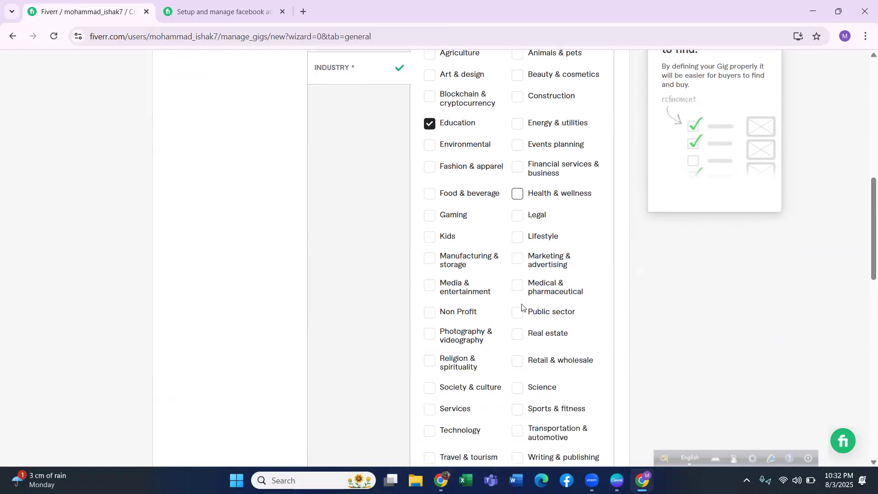
{"action": "left_click", "coordinate": [526, 335]}
{"action": "scroll", "coordinate": [458, 314], "scroll_direction": "down", "scroll_amount": 2}
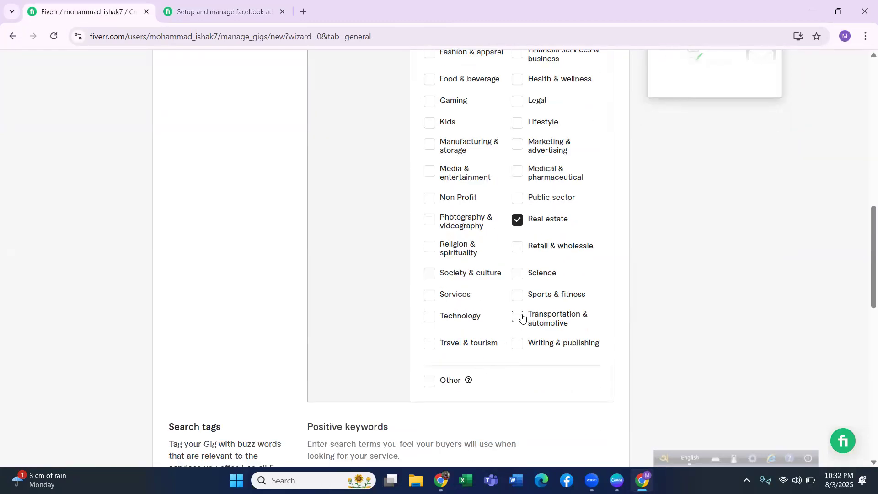
{"action": "left_click", "coordinate": [518, 295]}
{"action": "left_click", "coordinate": [516, 146]}
{"action": "left_click", "coordinate": [429, 172]}
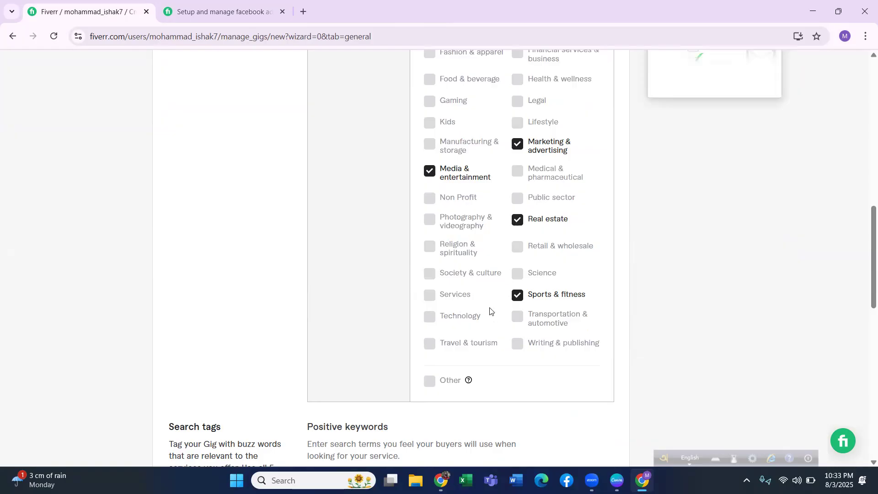
{"action": "left_click", "coordinate": [429, 172]}
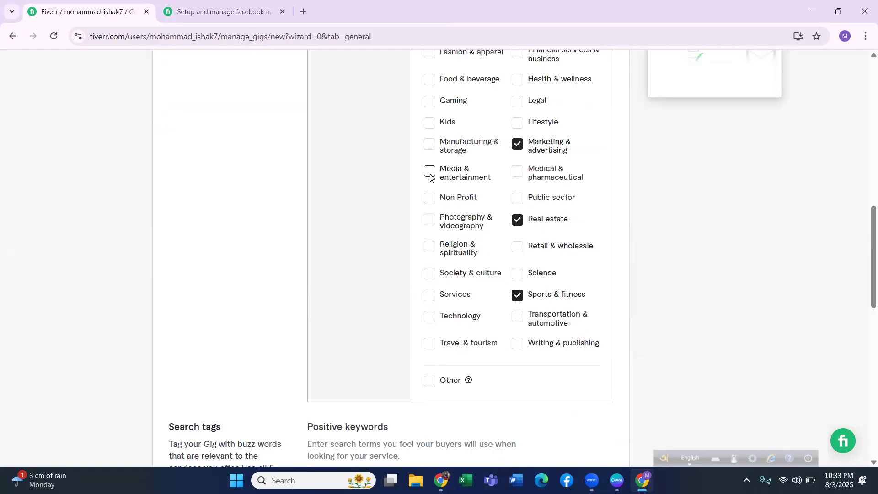
{"action": "left_click", "coordinate": [429, 316]}
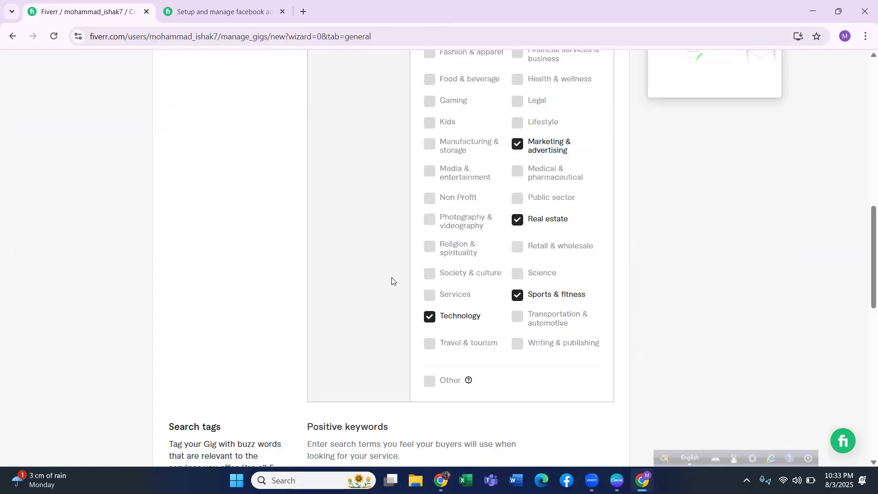
Add the suggested search tags "facebook ads" and "facebook advertising" to the gig's positive keywords.
{"action": "scroll", "coordinate": [392, 294], "scroll_direction": "down", "scroll_amount": 5}
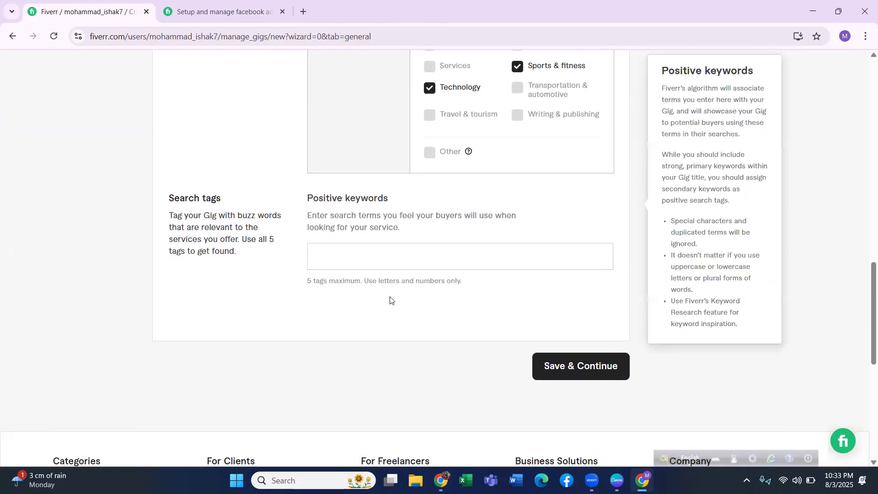
{"action": "left_click", "coordinate": [350, 253]}
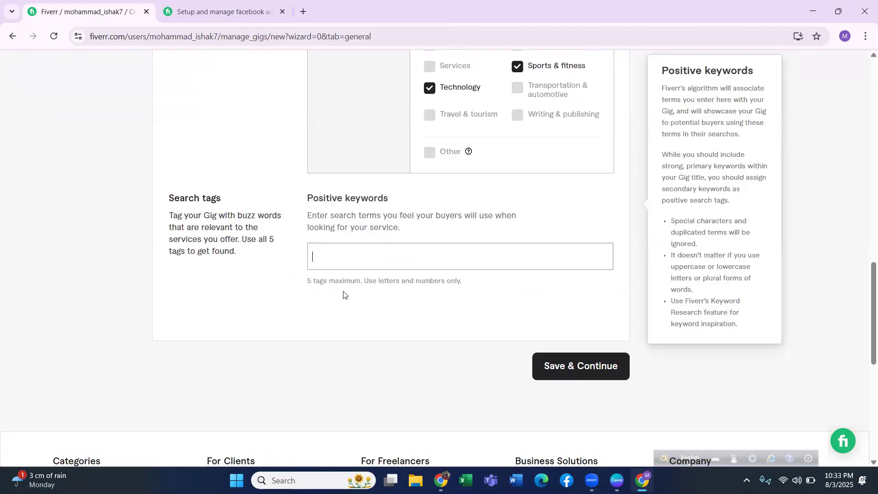
{"action": "type", "text": "face"}
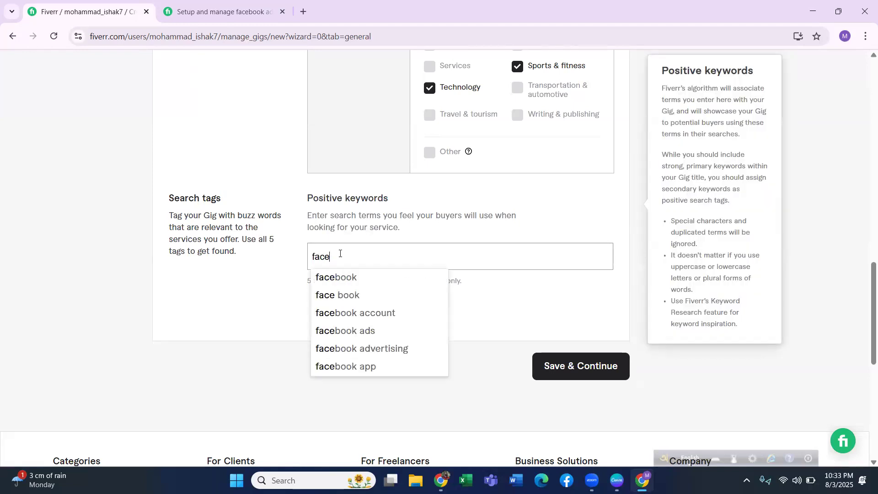
{"action": "left_click", "coordinate": [345, 329]}
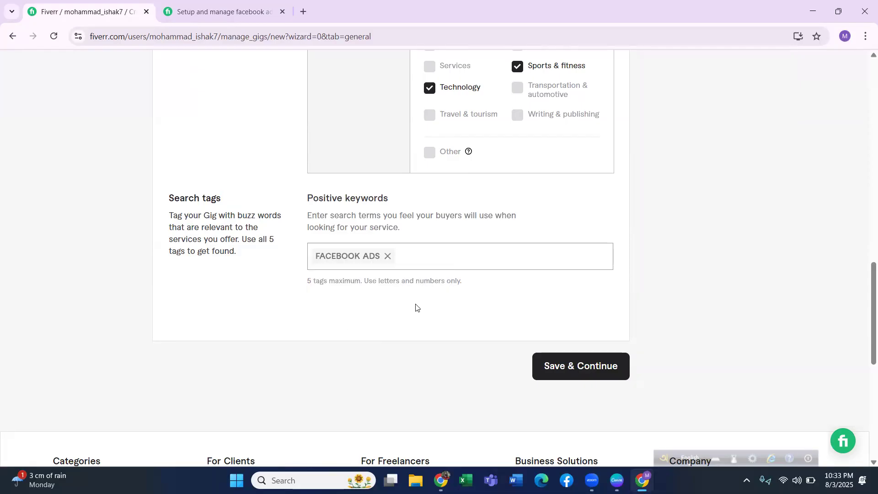
{"action": "type", "text": "faceboo"}
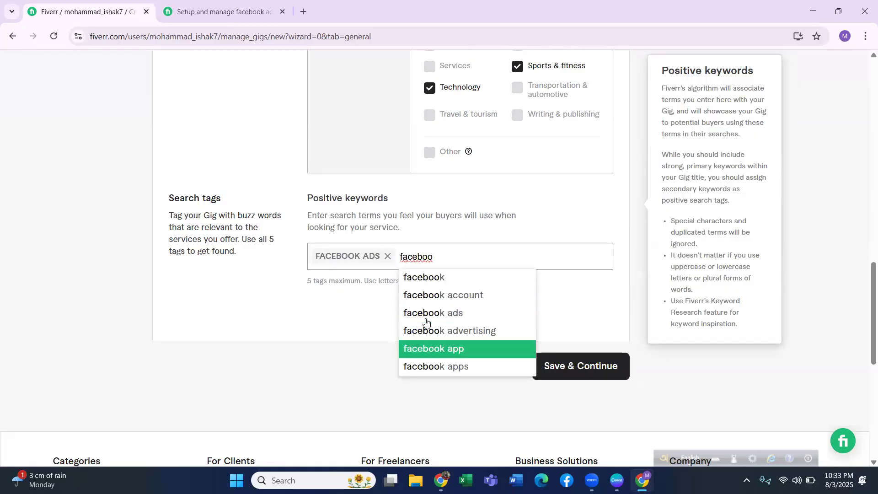
{"action": "left_click", "coordinate": [440, 332]}
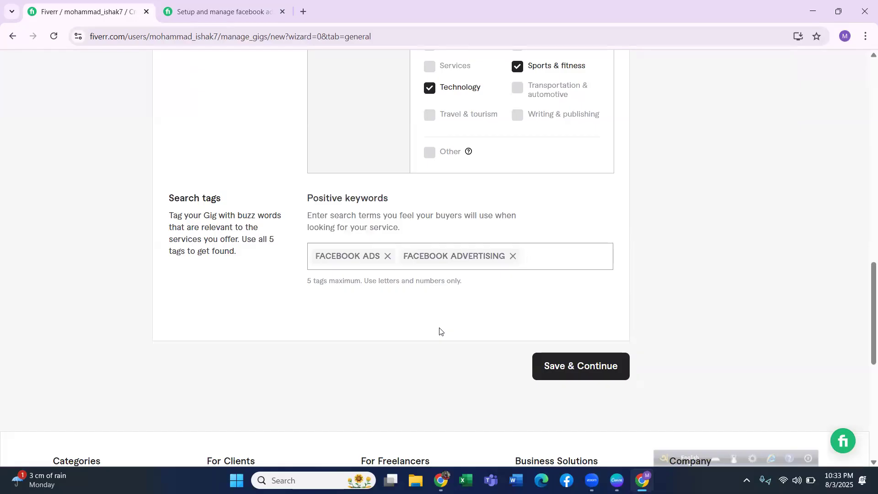
Add the suggested tags "instagram marketing", "facebook" and "ads" to the gig's positive keywords.
{"action": "type", "text": "ins"}
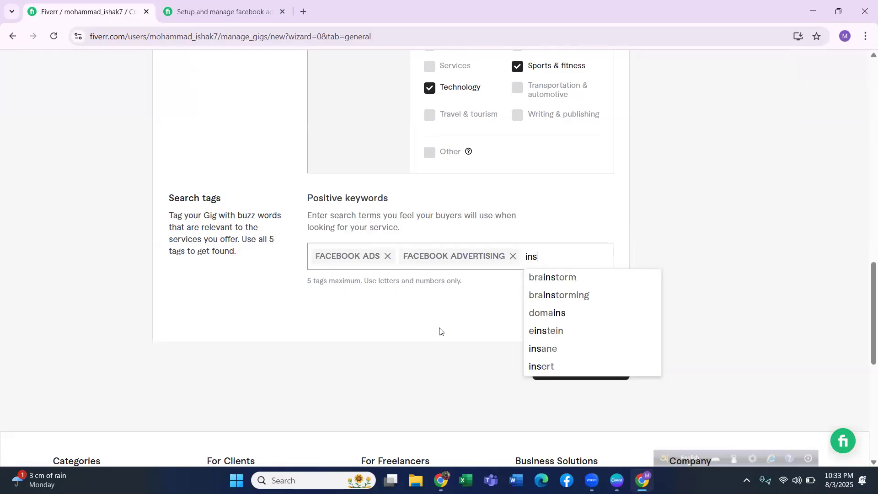
{"action": "type", "text": "tagra"}
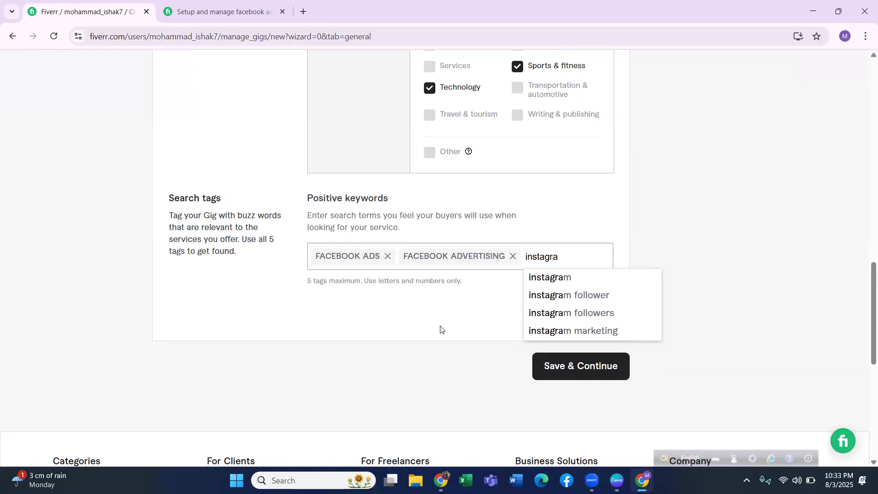
{"action": "left_click", "coordinate": [561, 328]}
{"action": "left_click", "coordinate": [495, 277]}
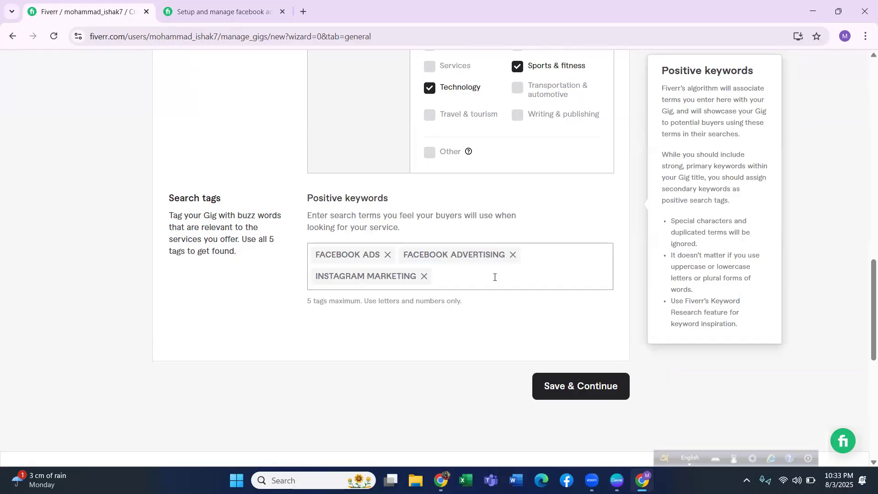
{"action": "type", "text": "faceb"}
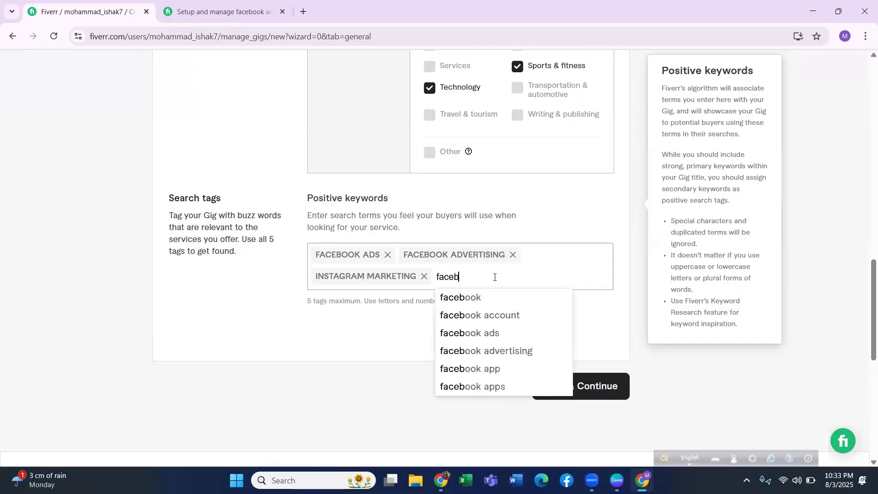
{"action": "left_click", "coordinate": [479, 298]}
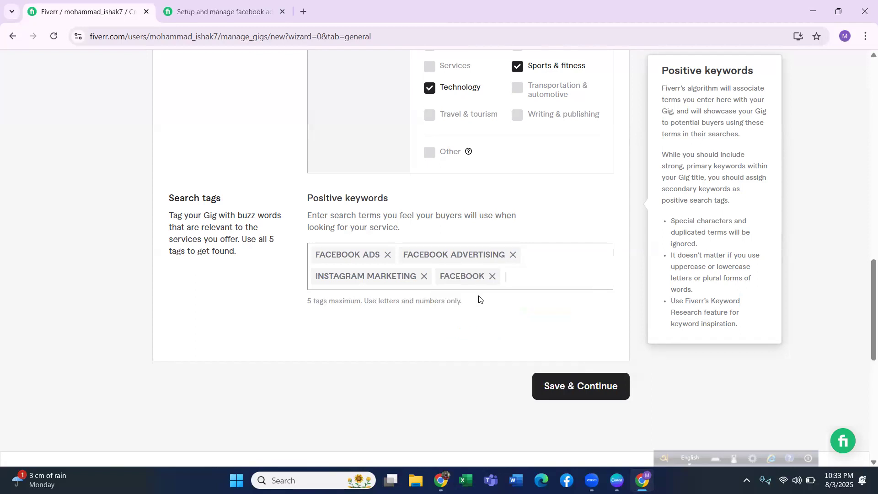
{"action": "type", "text": "ads"}
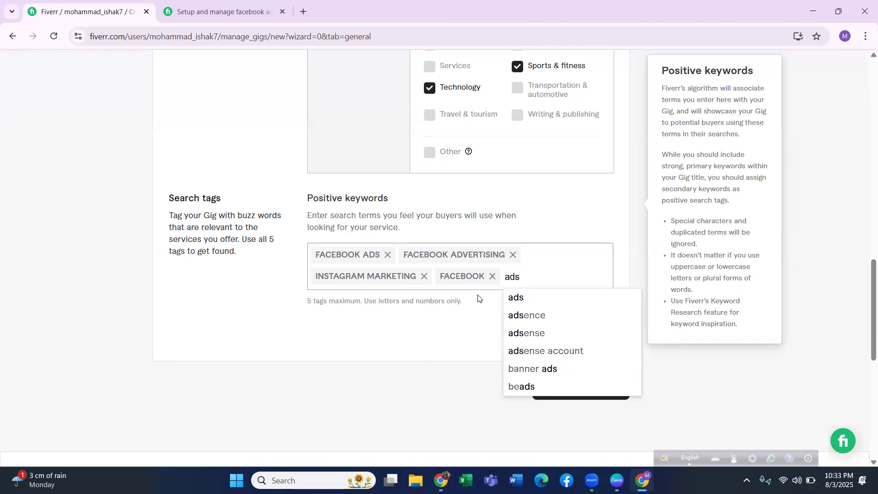
{"action": "left_click", "coordinate": [522, 297]}
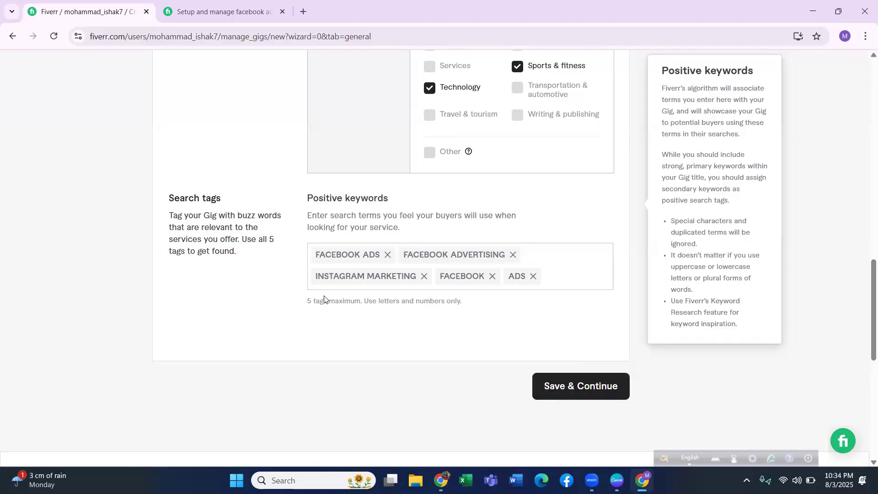
Review the completed gig overview, checking the tag limit, title, category, service type and metadata.
{"action": "left_click_drag", "start_coordinate": [322, 307], "coordinate": [471, 306]}
{"action": "left_click", "coordinate": [472, 306]}
{"action": "scroll", "coordinate": [500, 322], "scroll_direction": "up", "scroll_amount": 8}
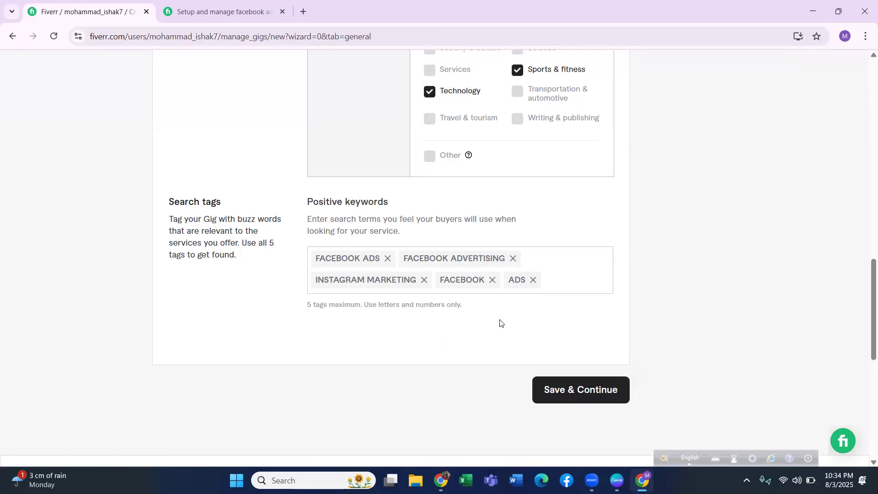
{"action": "scroll", "coordinate": [500, 323], "scroll_direction": "up", "scroll_amount": 10}
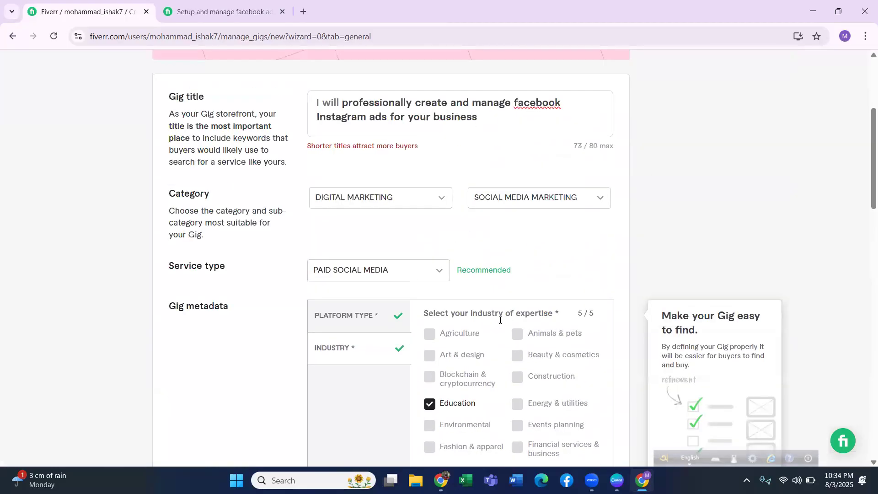
{"action": "scroll", "coordinate": [407, 188], "scroll_direction": "up", "scroll_amount": 1}
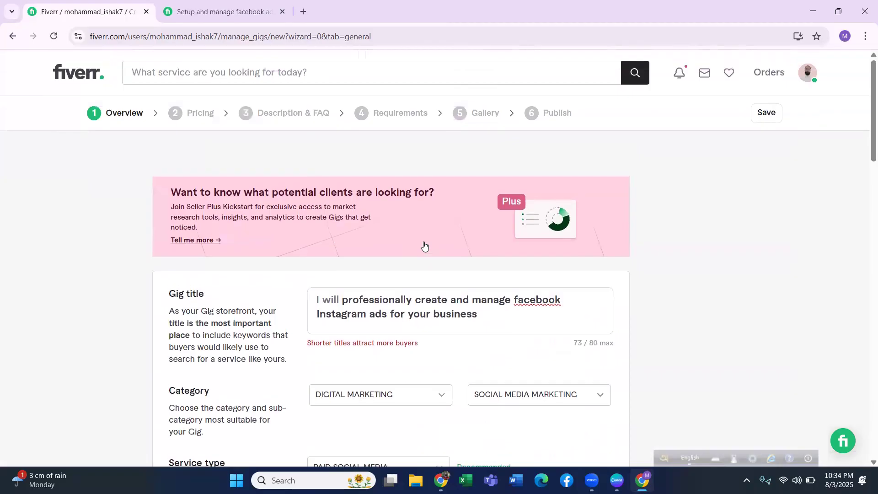
{"action": "left_click", "coordinate": [373, 320]}
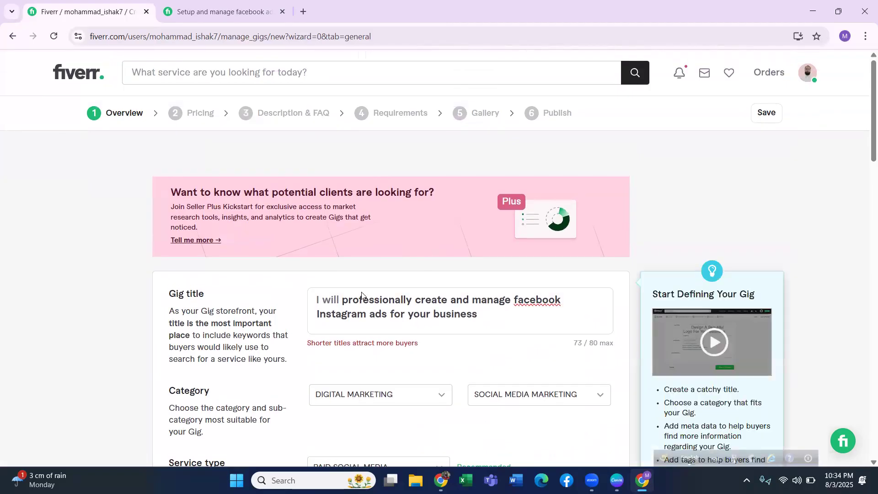
{"action": "scroll", "coordinate": [402, 298], "scroll_direction": "down", "scroll_amount": 4}
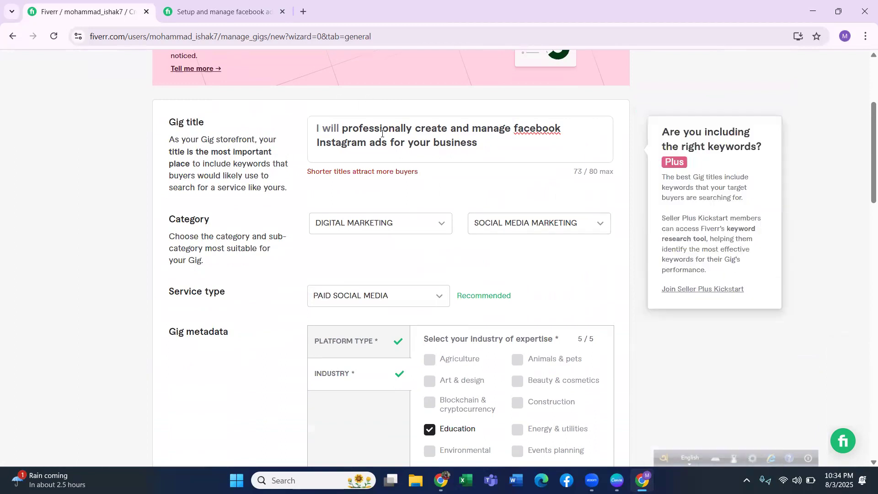
{"action": "left_click", "coordinate": [370, 146]}
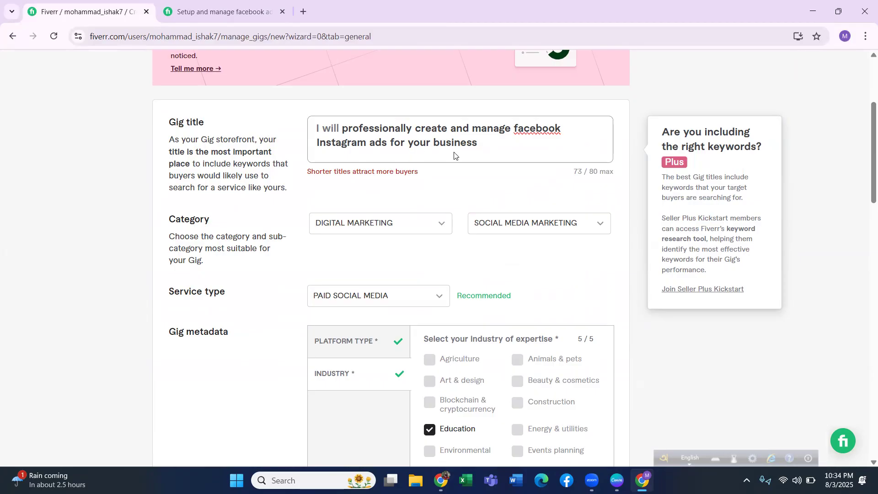
{"action": "scroll", "coordinate": [447, 219], "scroll_direction": "down", "scroll_amount": 2}
{"action": "scroll", "coordinate": [447, 220], "scroll_direction": "down", "scroll_amount": 5}
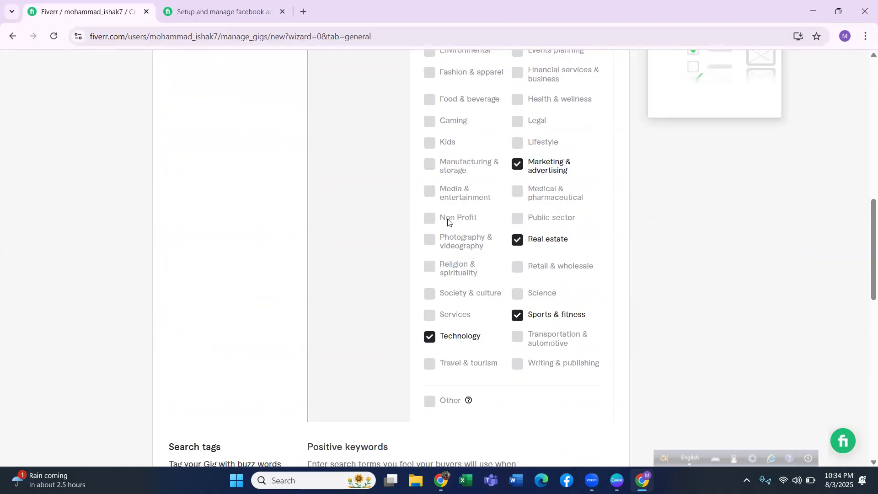
Save the gig overview, continue to the pricing stage and dismiss the stock media introduction.
{"action": "scroll", "coordinate": [448, 220], "scroll_direction": "down", "scroll_amount": 5}
{"action": "scroll", "coordinate": [448, 224], "scroll_direction": "down", "scroll_amount": 2}
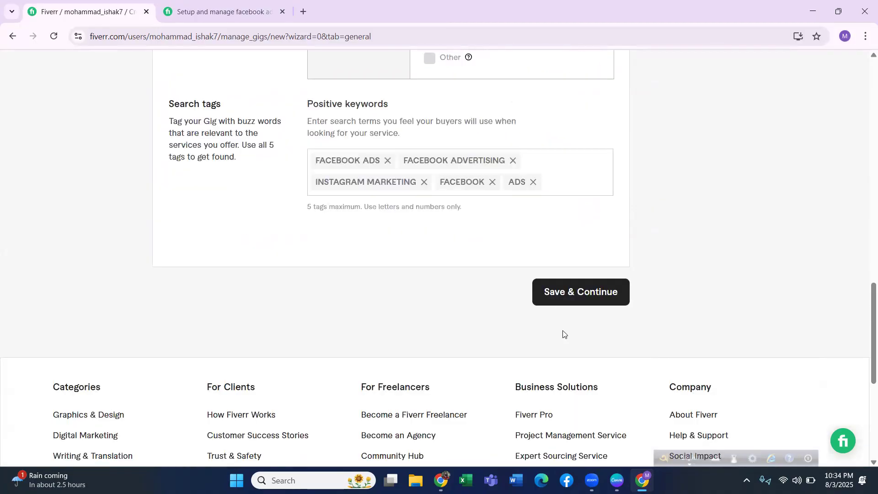
{"action": "left_click", "coordinate": [567, 293]}
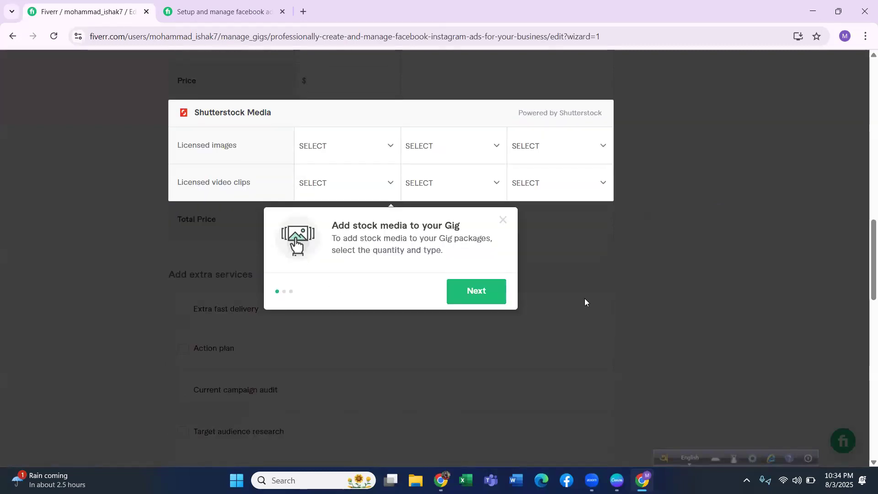
{"action": "left_click", "coordinate": [502, 224]}
Enable offering packages so the gig has Basic, Standard and Premium tiers.
{"action": "scroll", "coordinate": [347, 286], "scroll_direction": "up", "scroll_amount": 5}
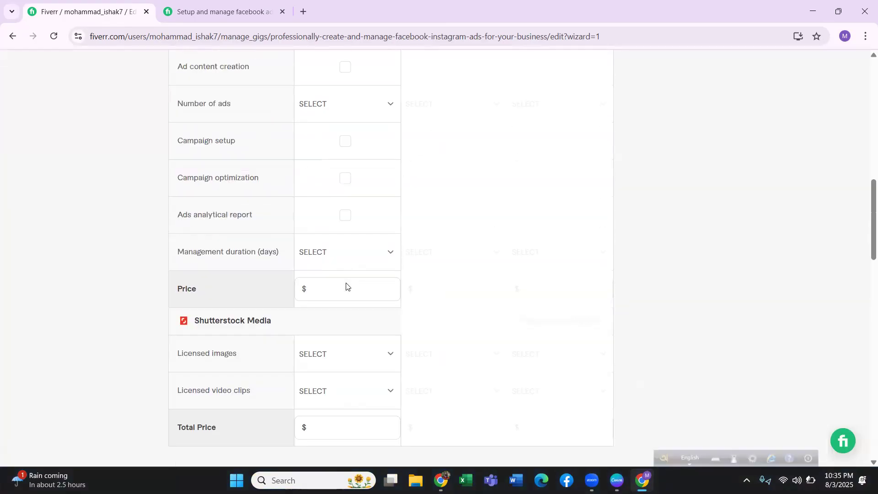
{"action": "scroll", "coordinate": [304, 292], "scroll_direction": "up", "scroll_amount": 6}
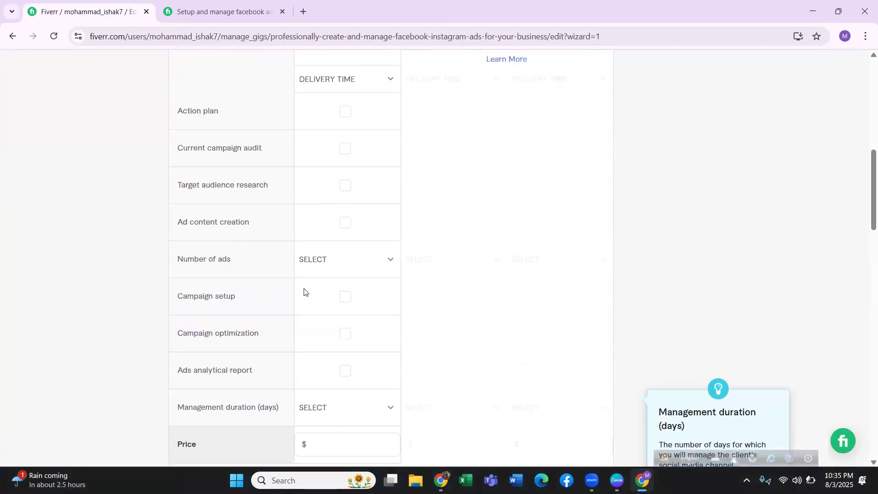
{"action": "scroll", "coordinate": [304, 291], "scroll_direction": "up", "scroll_amount": 6}
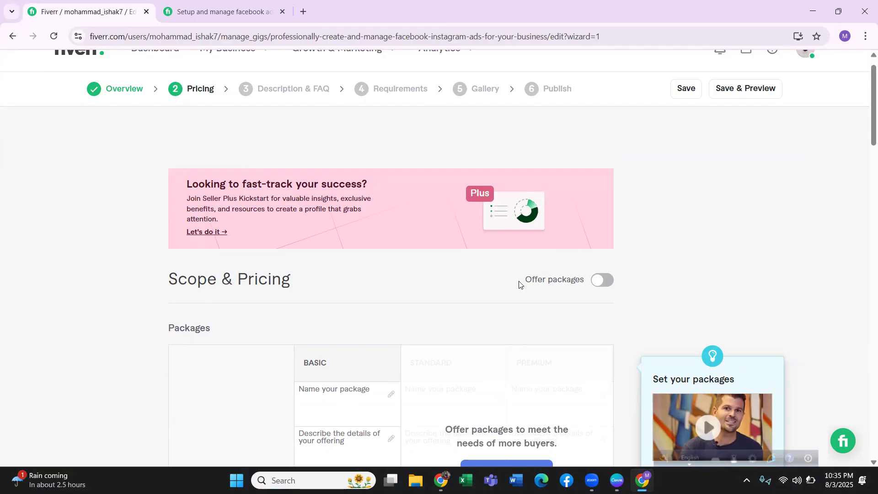
{"action": "left_click", "coordinate": [602, 280]}
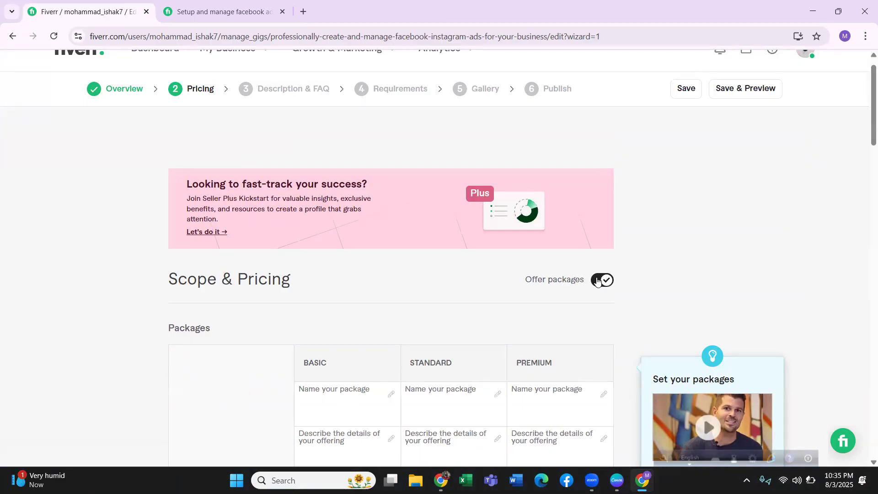
{"action": "left_click", "coordinate": [598, 281]}
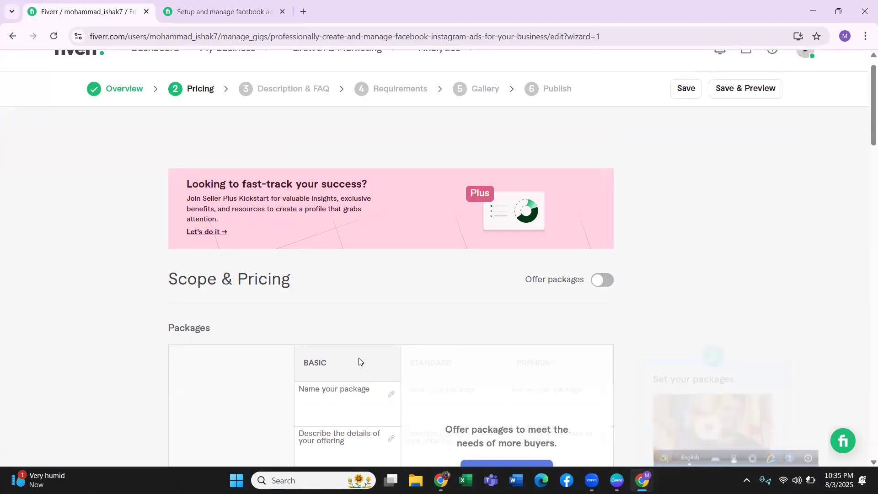
{"action": "left_click", "coordinate": [601, 281]}
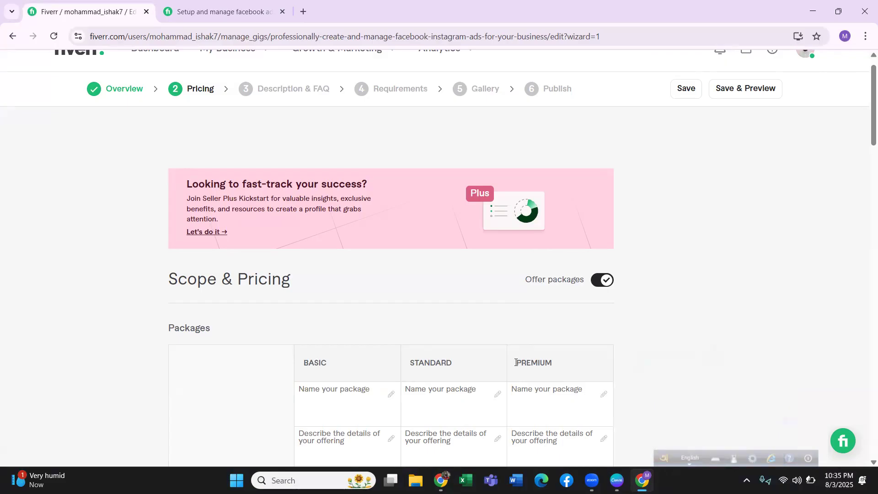
Name the three gig packages "Basic", "Standard" and "Premium" in their matching tiers.
{"action": "left_click", "coordinate": [360, 388]}
{"action": "left_click", "coordinate": [314, 393]}
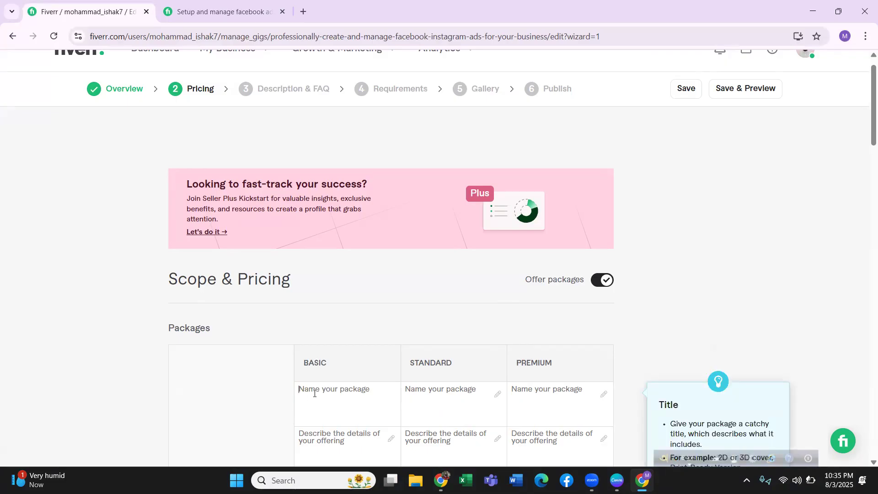
{"action": "scroll", "coordinate": [314, 393], "scroll_direction": "down", "scroll_amount": 2}
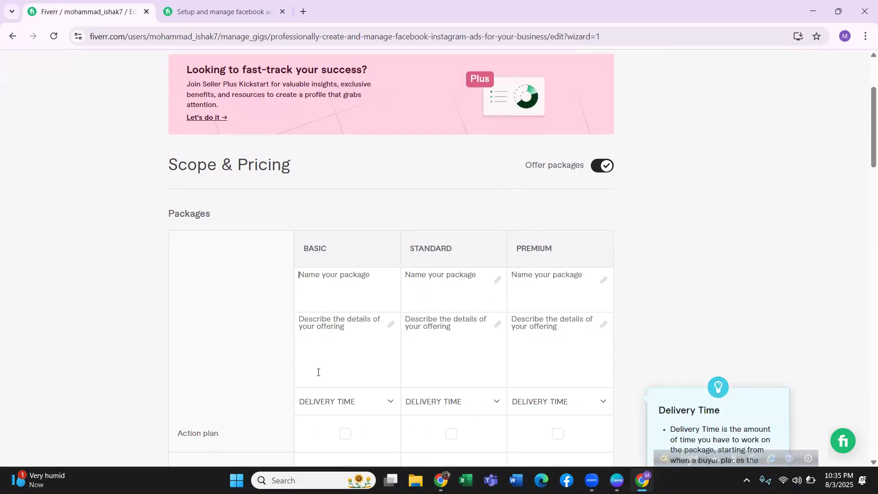
{"action": "type", "text": "Basic"}
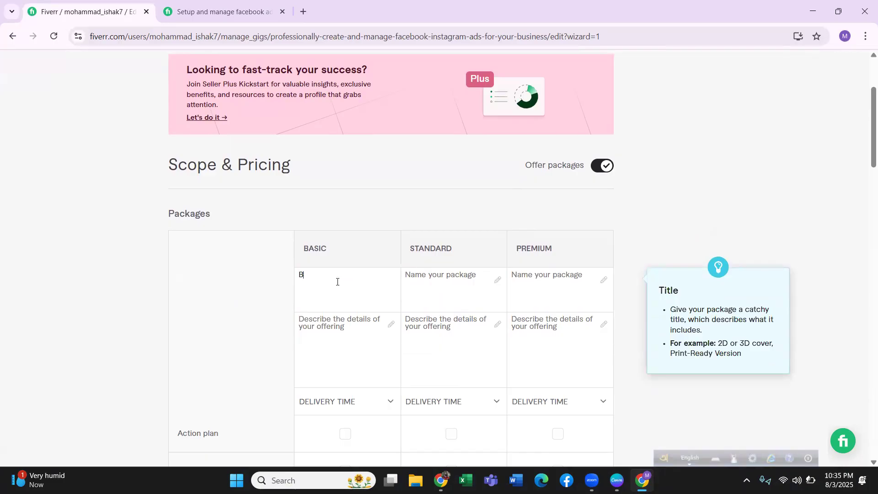
{"action": "left_click", "coordinate": [414, 284]}
{"action": "type", "text": "Standard"}
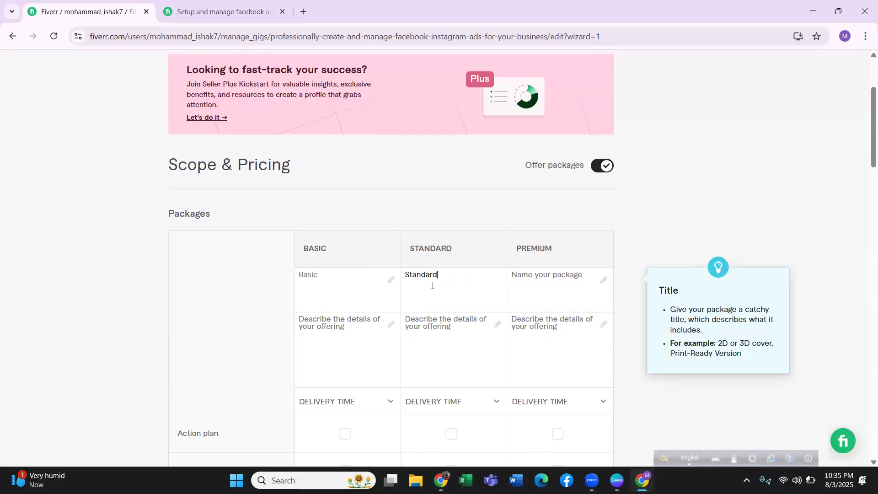
{"action": "left_click", "coordinate": [545, 274]}
{"action": "type", "text": "Pre"}
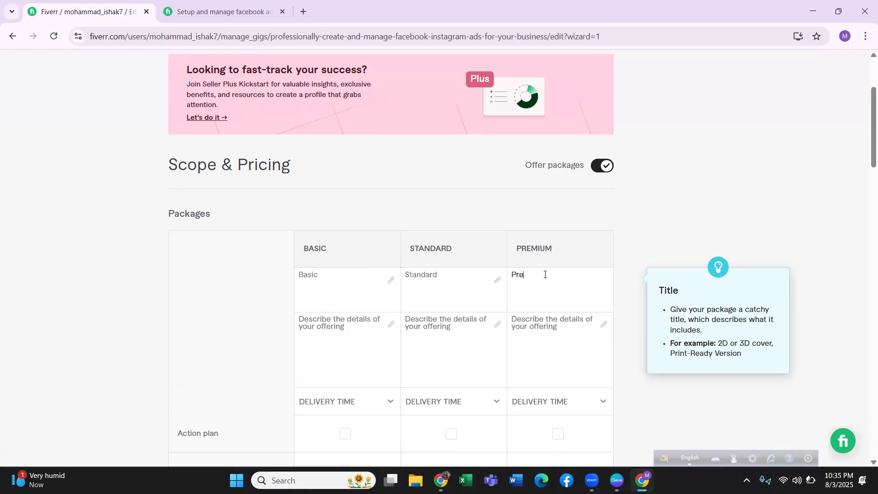
{"action": "type", "text": "mium"}
Describe the Basic package's offering as "Facebook Ads for Awareness".
{"action": "left_click", "coordinate": [330, 336]}
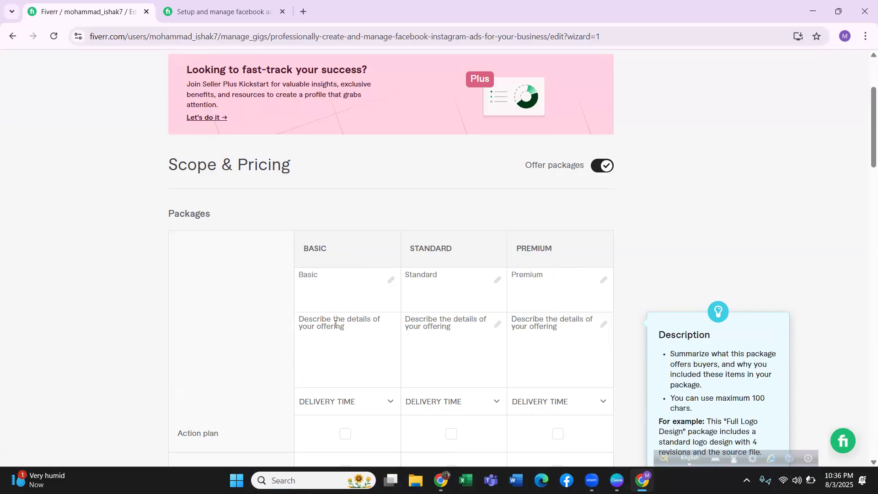
{"action": "type", "text": "Facev"}
{"action": "key", "text": "BackSpace"}
{"action": "type", "text": "book Ads"}
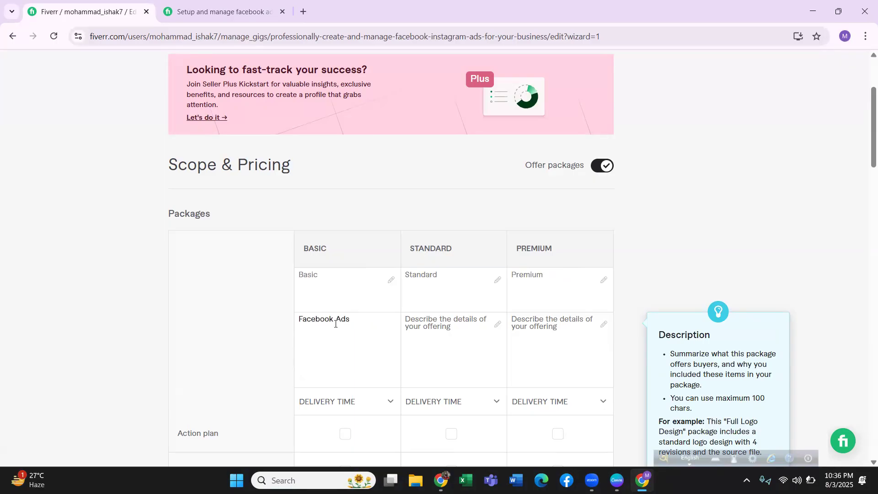
{"action": "type", "text": " for Awarenes"}
{"action": "left_click", "coordinate": [309, 276]}
{"action": "left_click", "coordinate": [434, 325]}
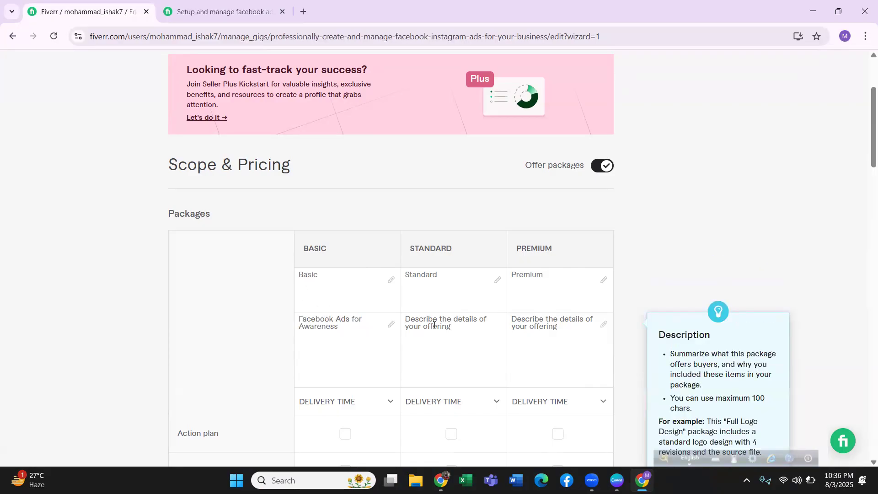
Compare the Basic, Standard and Premium packages of the reference Facebook ads gig, checking prices, descriptions and inclusions, and return to the gig being edited.
{"action": "left_click", "coordinate": [224, 15]}
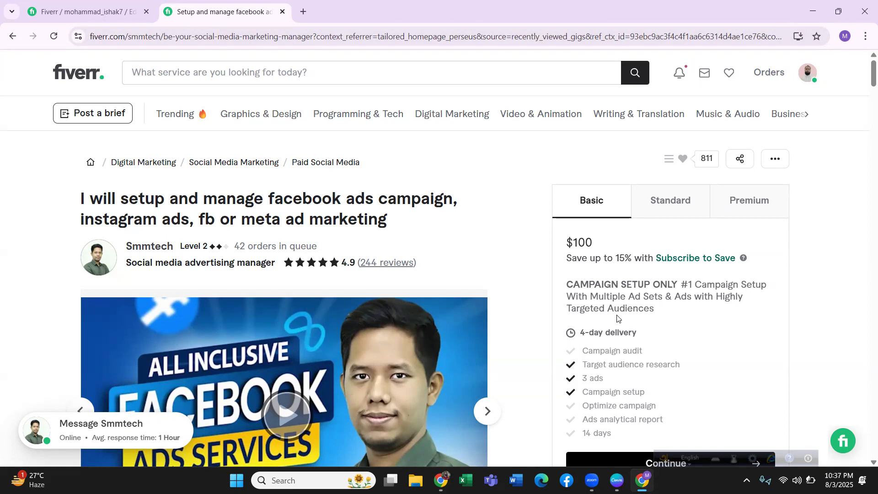
{"action": "left_click", "coordinate": [662, 210]}
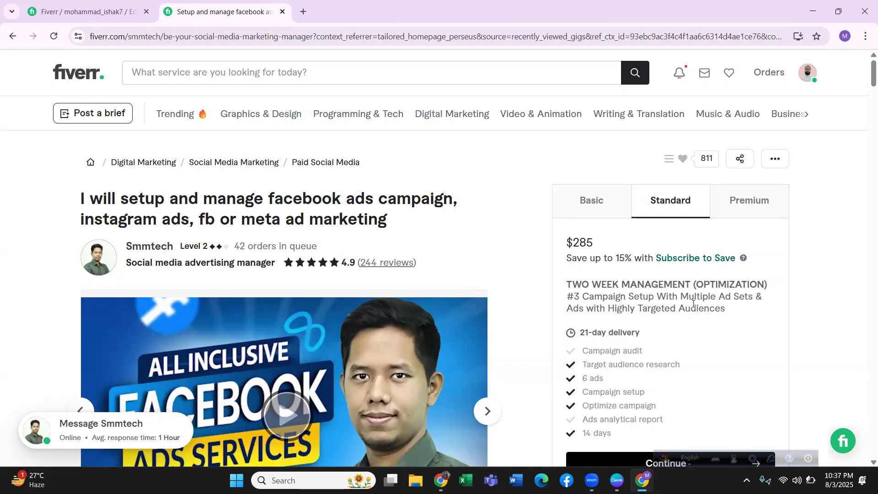
{"action": "left_click", "coordinate": [733, 211]}
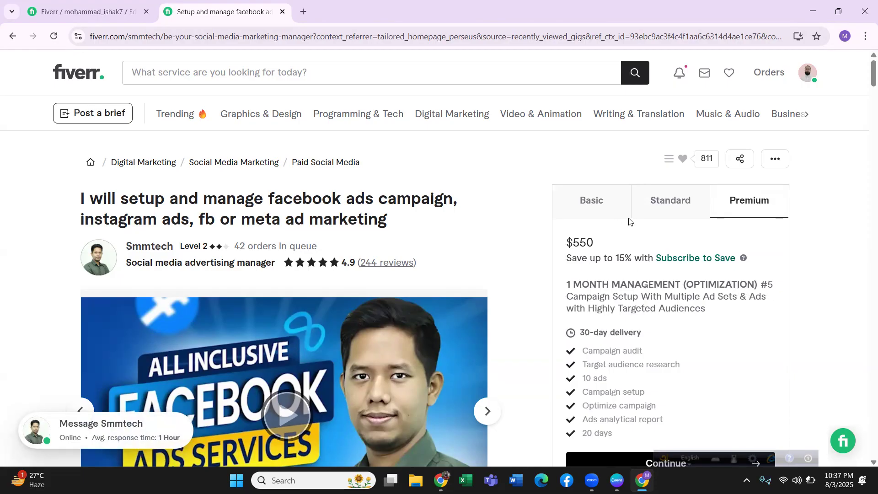
{"action": "left_click", "coordinate": [591, 204]}
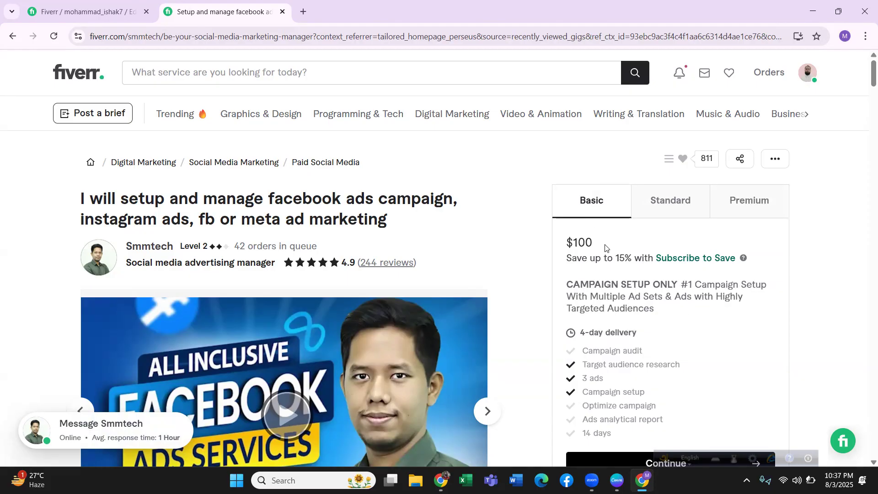
{"action": "left_click", "coordinate": [117, 16]}
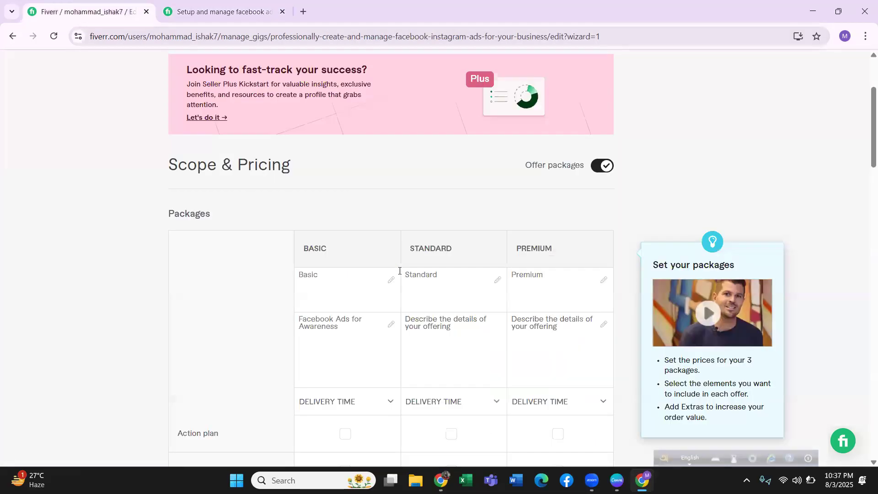
Replace the Basic package's description with "1 Campaign With Full Setup", correcting the spelling of "Campaign".
{"action": "left_click", "coordinate": [330, 323]}
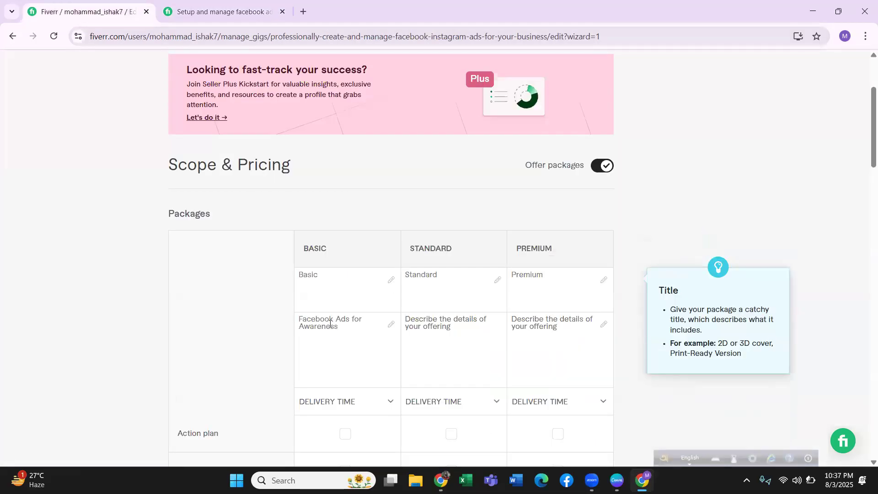
{"action": "left_click", "coordinate": [310, 319]}
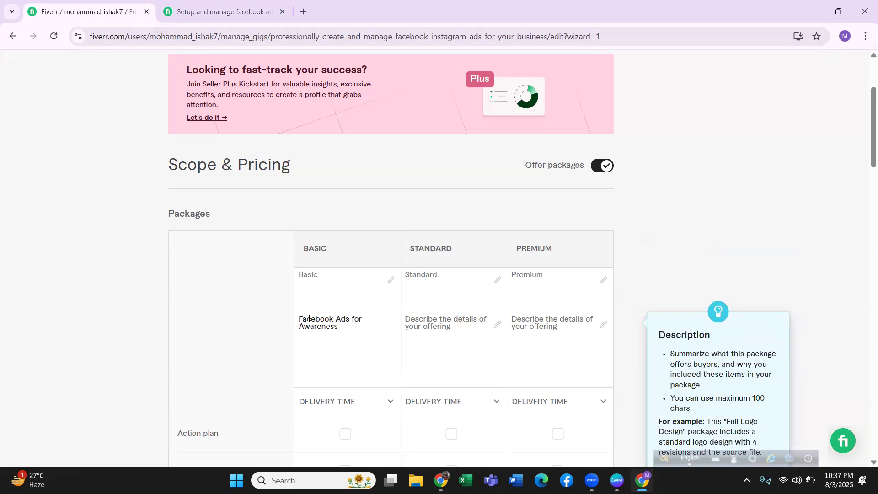
{"action": "key", "text": "ctrl+a"}
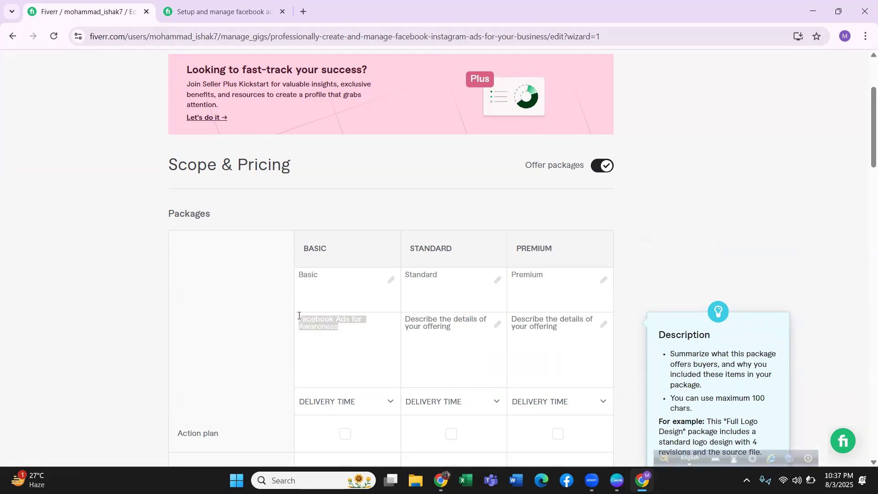
{"action": "type", "text": "1"}
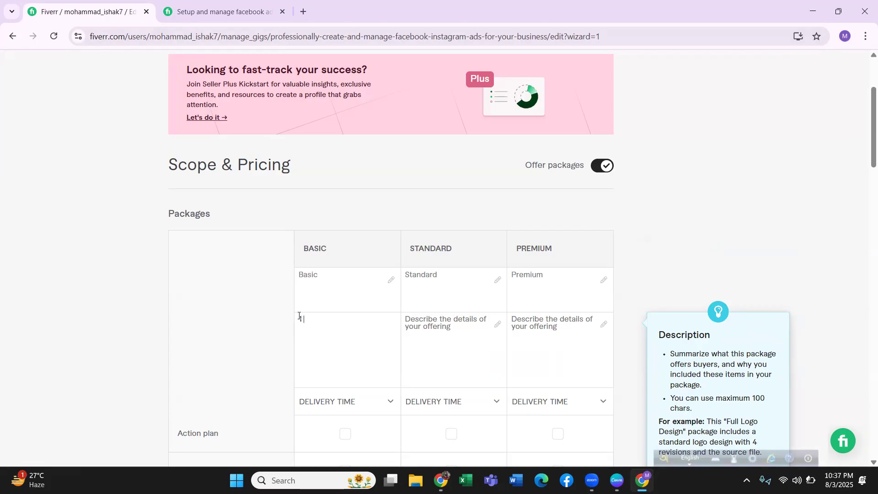
{"action": "key", "text": "BackSpace"}
{"action": "key", "text": "BackSpace"}
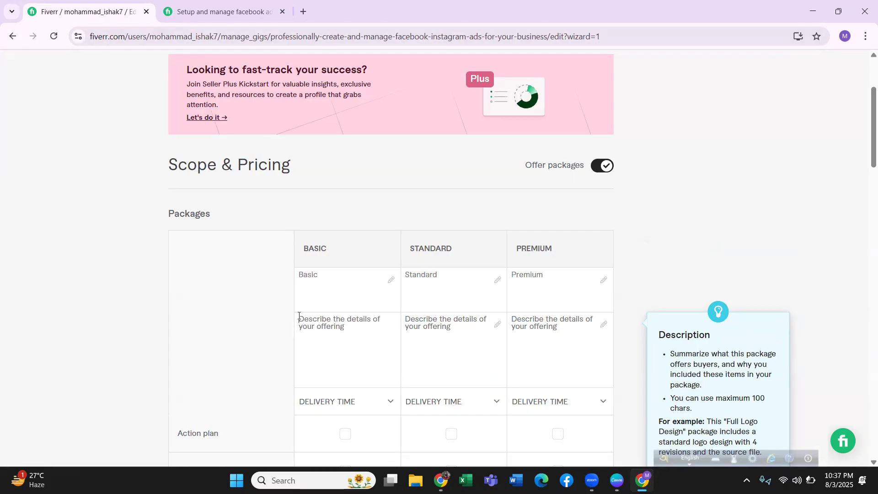
{"action": "left_click", "coordinate": [299, 315]}
{"action": "type", "text": "am"}
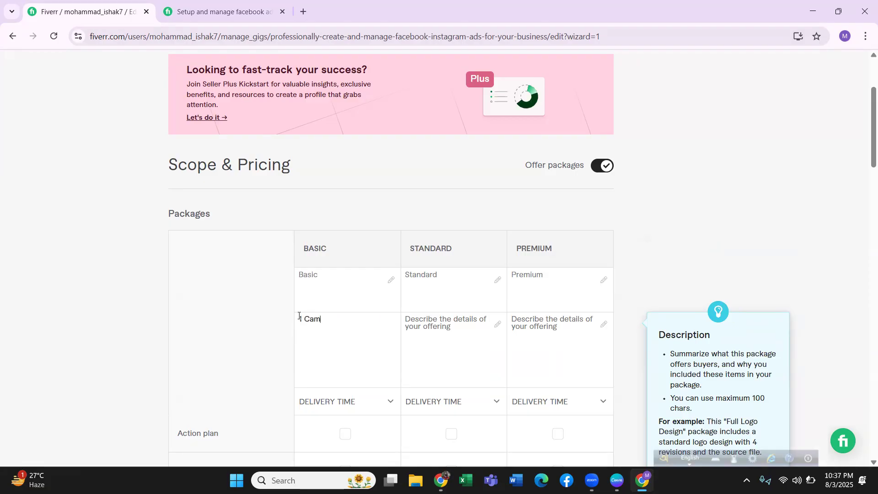
{"action": "type", "text": "paing"}
{"action": "right_click", "coordinate": [329, 314]}
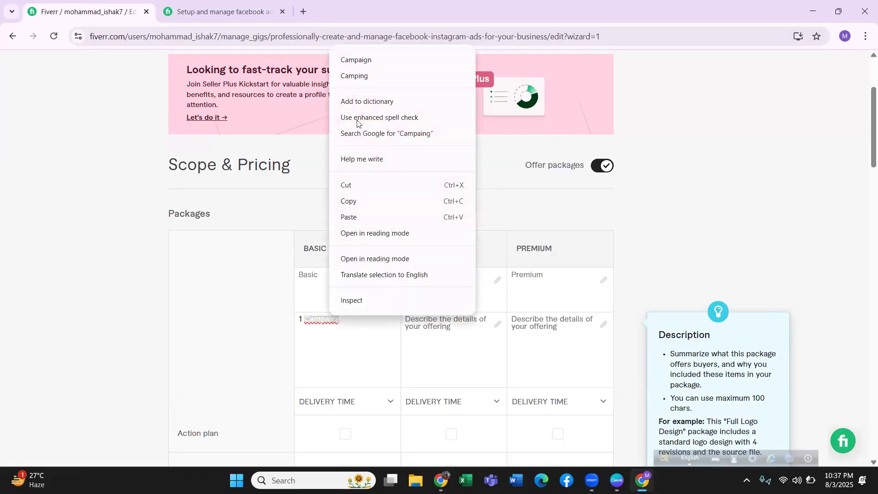
{"action": "left_click", "coordinate": [357, 60]}
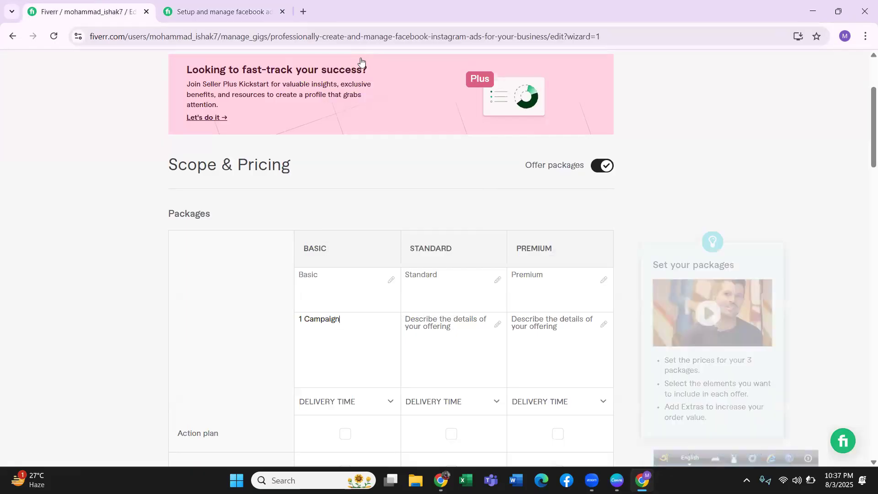
{"action": "left_click", "coordinate": [354, 318]}
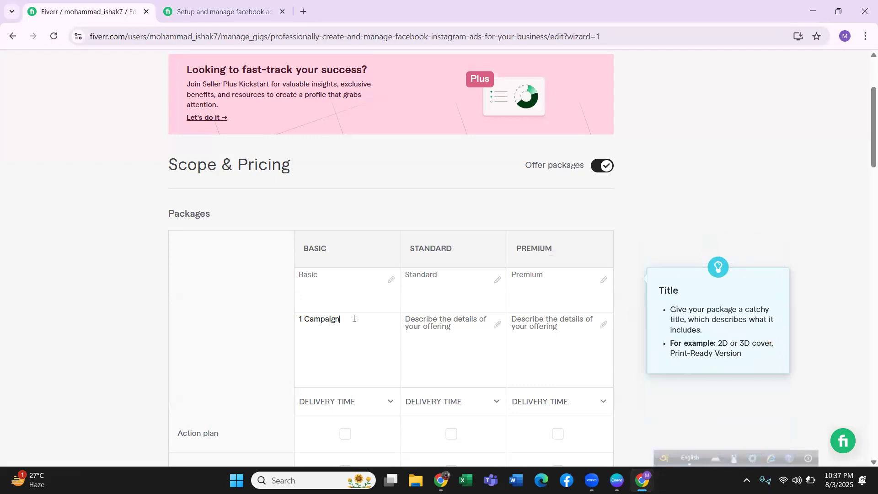
{"action": "type", "text": "With Full Setup"}
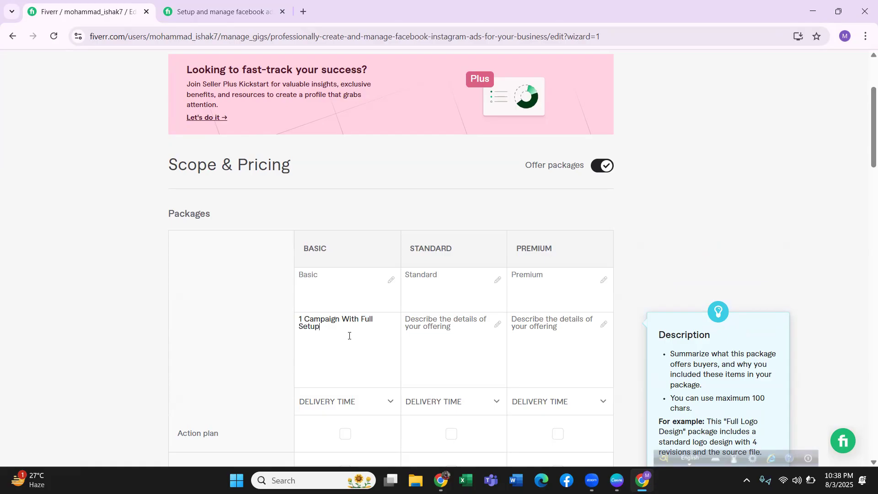
{"action": "type", "text": " And 24"}
{"action": "key", "text": "BackSpace"}
{"action": "key", "text": "BackSpace"}
{"action": "key", "text": "BackSpace"}
{"action": "key", "text": "BackSpace"}
{"action": "key", "text": "BackSpace"}
Copy the Basic description into the Standard package and change it to "3 Campaign With Full Setup".
{"action": "left_click", "coordinate": [444, 321]}
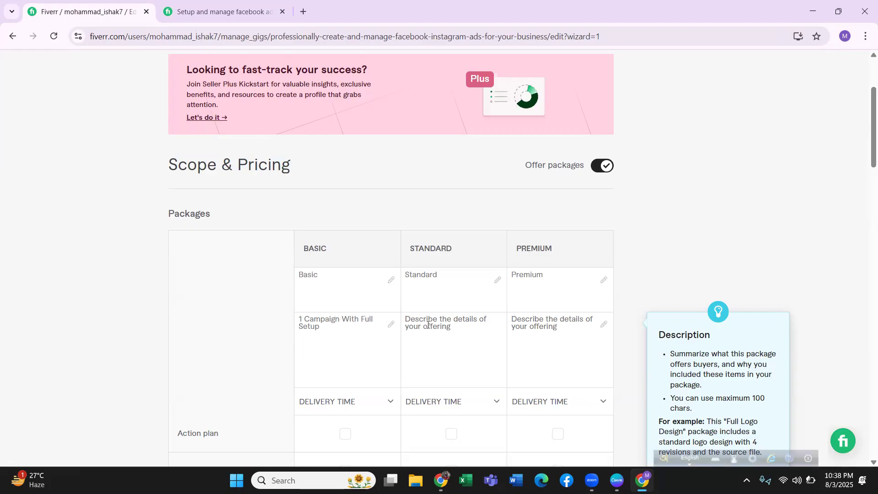
{"action": "type", "text": "3"}
{"action": "key", "text": "BackSpace"}
{"action": "left_click", "coordinate": [366, 322]}
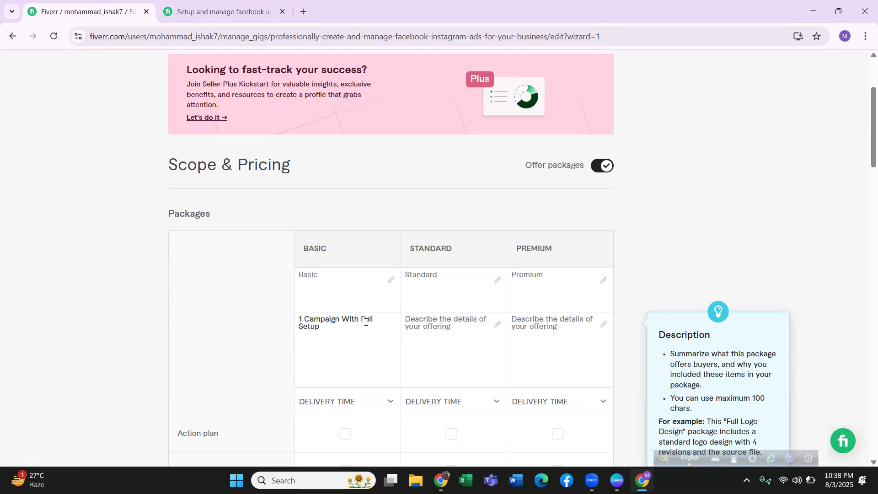
{"action": "key", "text": "ctrl+a"}
{"action": "key", "text": "ctrl+c"}
{"action": "left_click", "coordinate": [429, 328]}
{"action": "key", "text": "ctrl+v"}
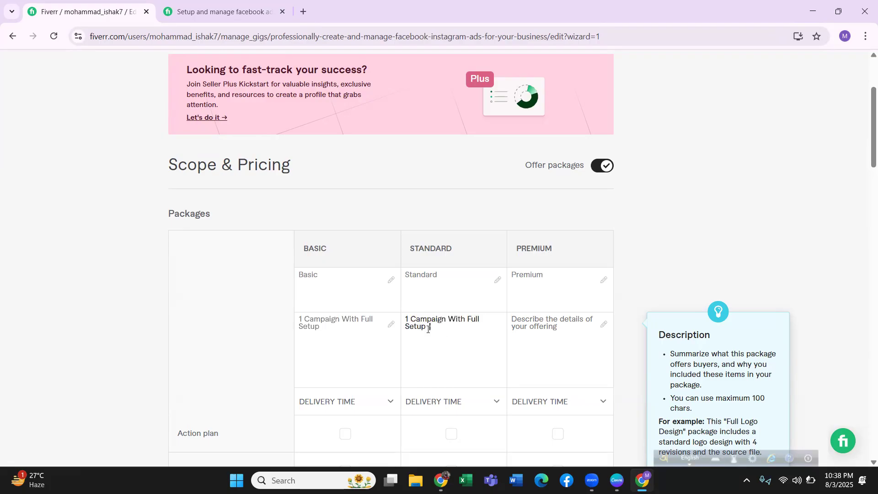
{"action": "key", "text": "BackSpace"}
{"action": "type", "text": "3"}
Copy the campaign description into the Premium package and change it to "5 Campaign With Full Setup And Pixel Setup".
{"action": "left_click", "coordinate": [555, 321]}
{"action": "key", "text": "ctrl+v"}
{"action": "left_click", "coordinate": [513, 320]}
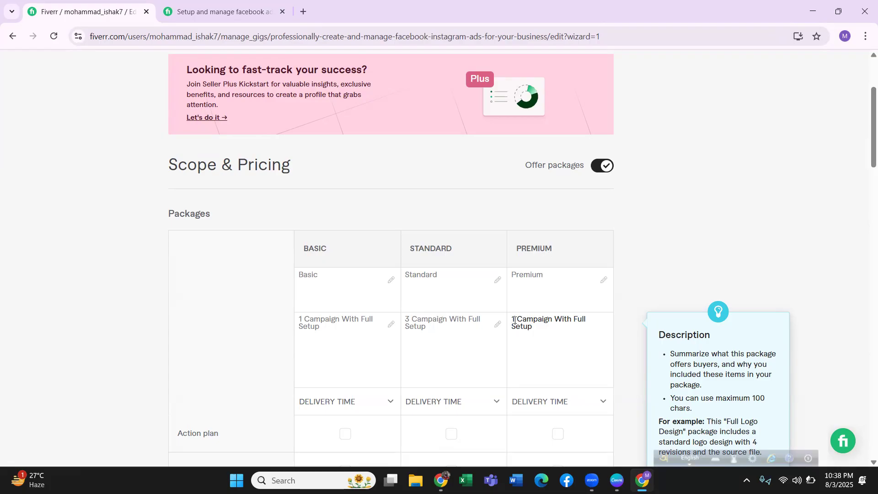
{"action": "key", "text": "Delete"}
{"action": "type", "text": "5"}
{"action": "type", "text": "And"}
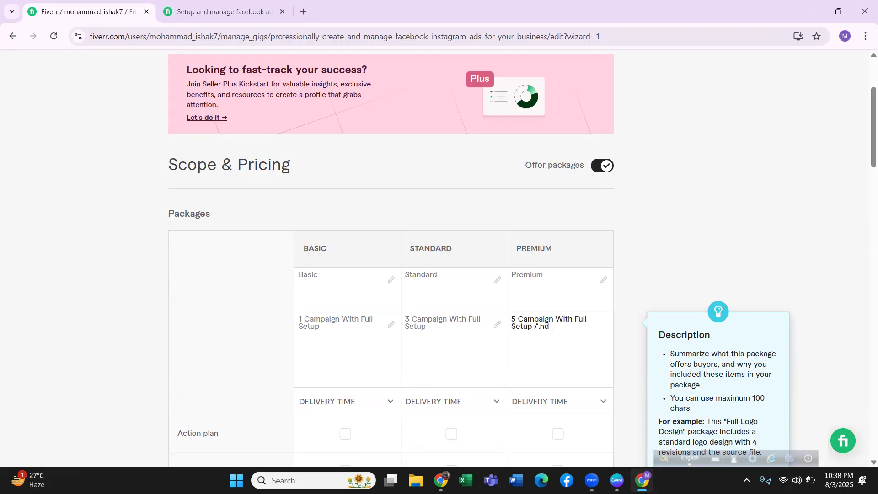
{"action": "type", "text": " Pixel Setup"}
{"action": "left_click", "coordinate": [320, 326]}
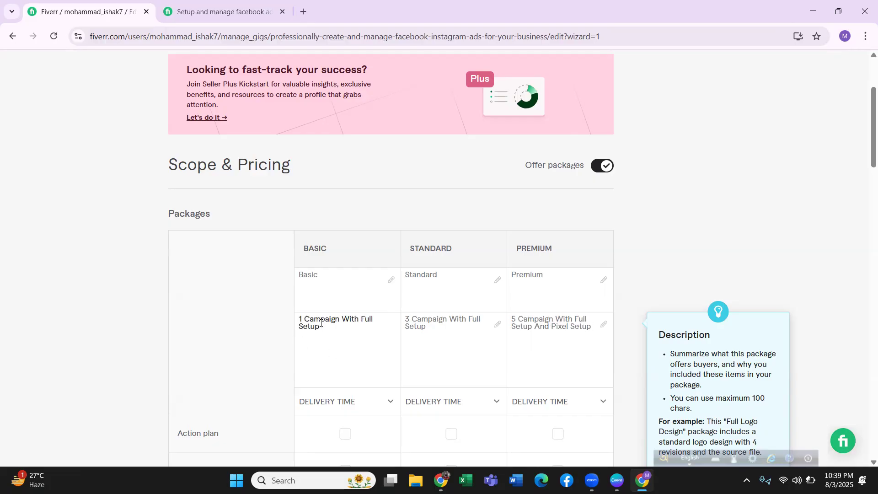
{"action": "left_click", "coordinate": [417, 316]}
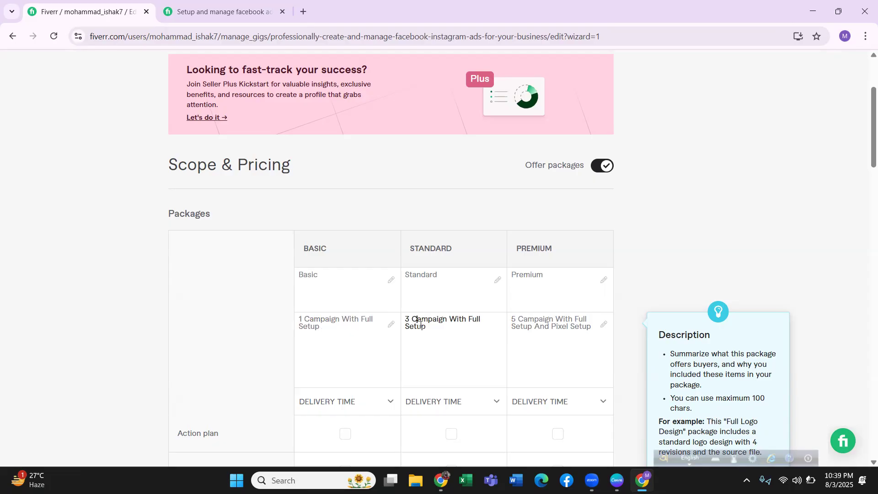
{"action": "left_click", "coordinate": [526, 325]}
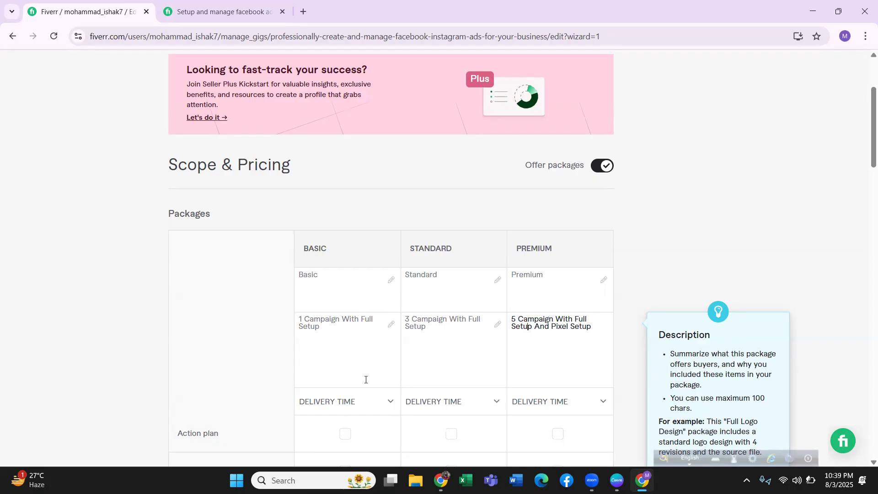
Set the delivery time to 1 day for Basic, 3 days for Standard and 4 days for Premium.
{"action": "left_click", "coordinate": [334, 404]}
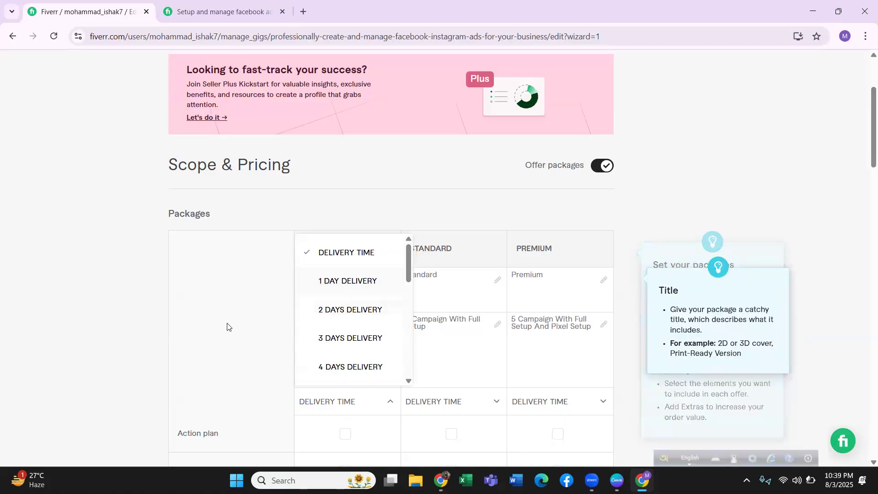
{"action": "left_click", "coordinate": [317, 388]}
{"action": "scroll", "coordinate": [304, 400], "scroll_direction": "down", "scroll_amount": 2}
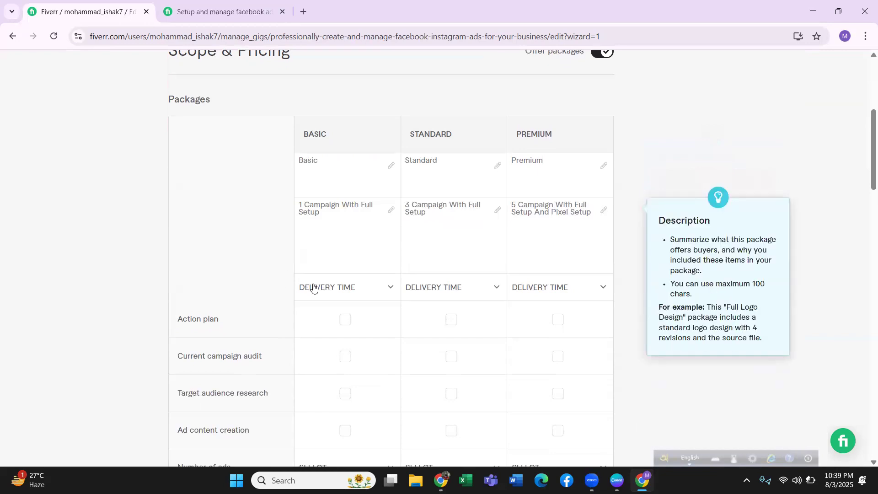
{"action": "left_click", "coordinate": [313, 288]}
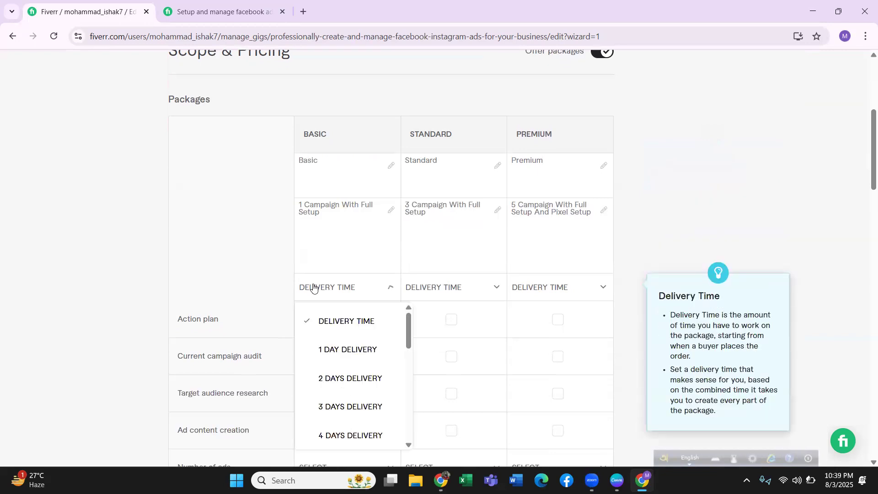
{"action": "left_click", "coordinate": [325, 343]}
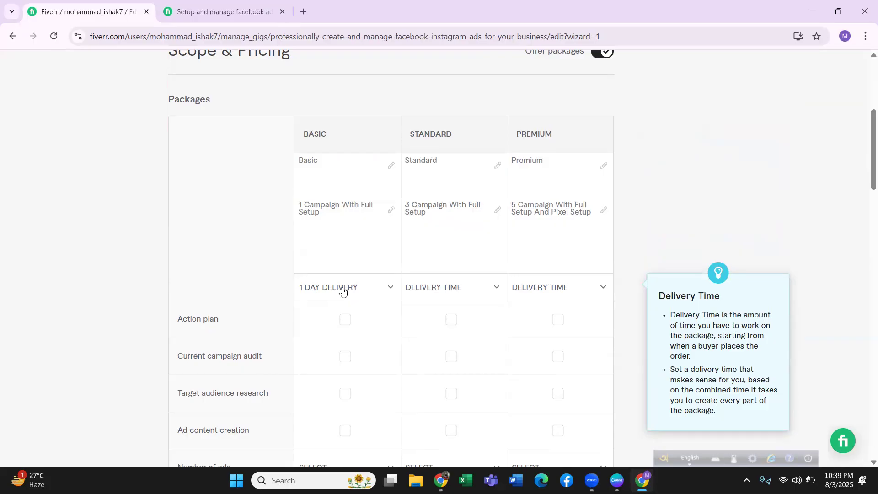
{"action": "left_click", "coordinate": [447, 288]}
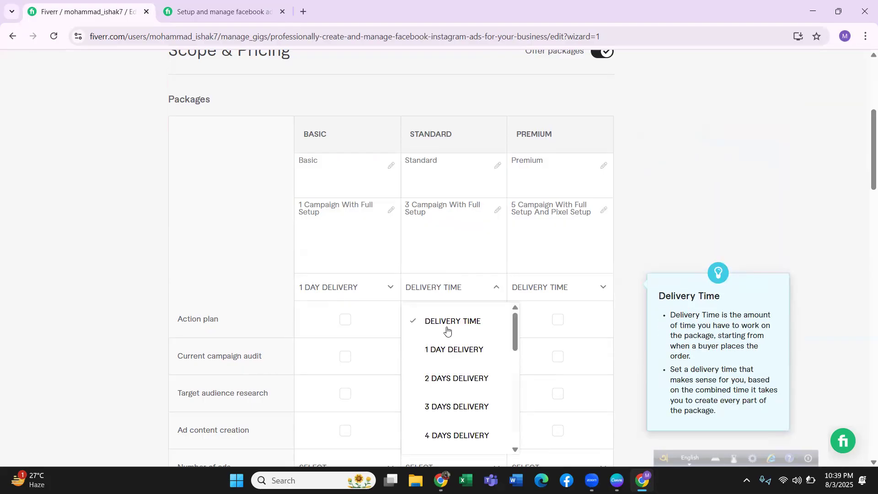
{"action": "left_click", "coordinate": [448, 397]}
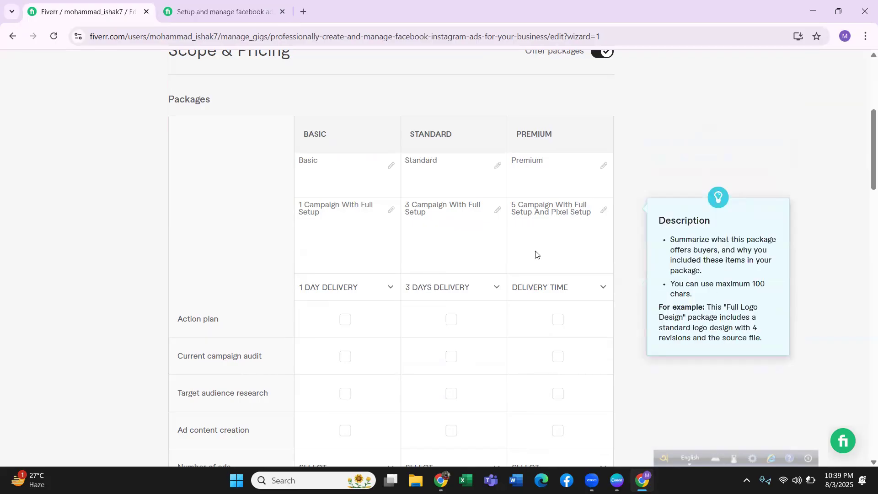
{"action": "left_click", "coordinate": [544, 287]}
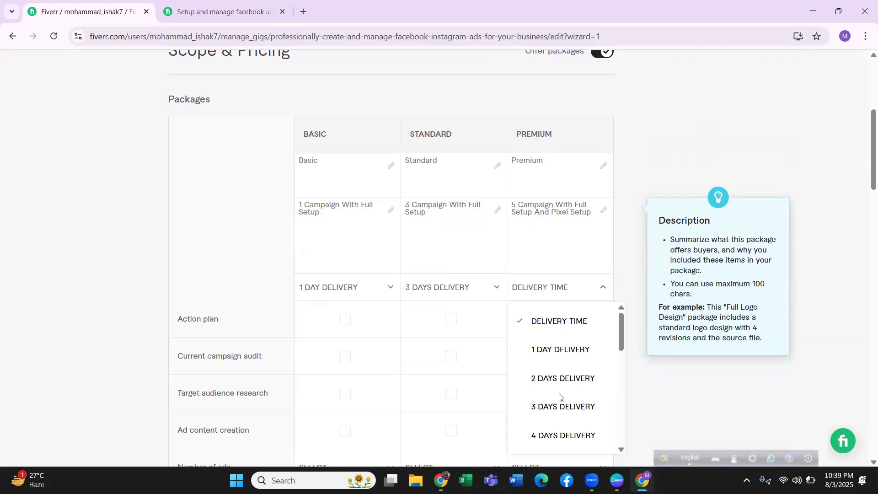
{"action": "left_click", "coordinate": [551, 428]}
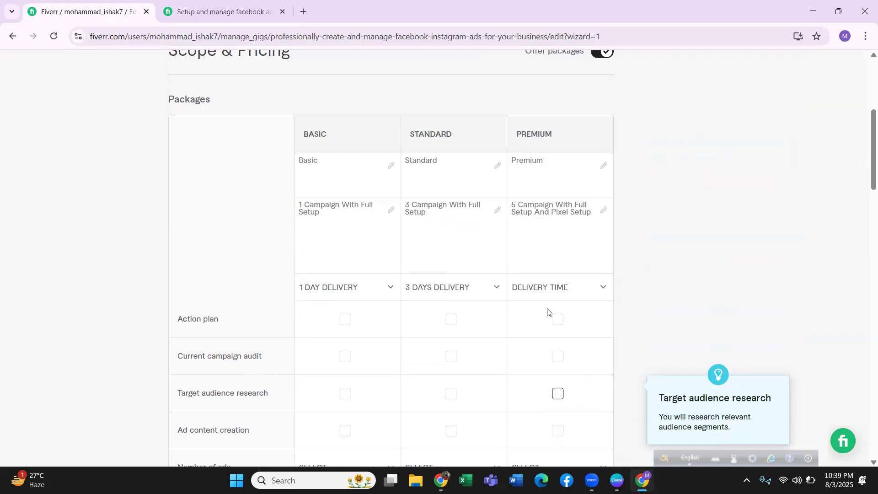
{"action": "left_click", "coordinate": [545, 290]}
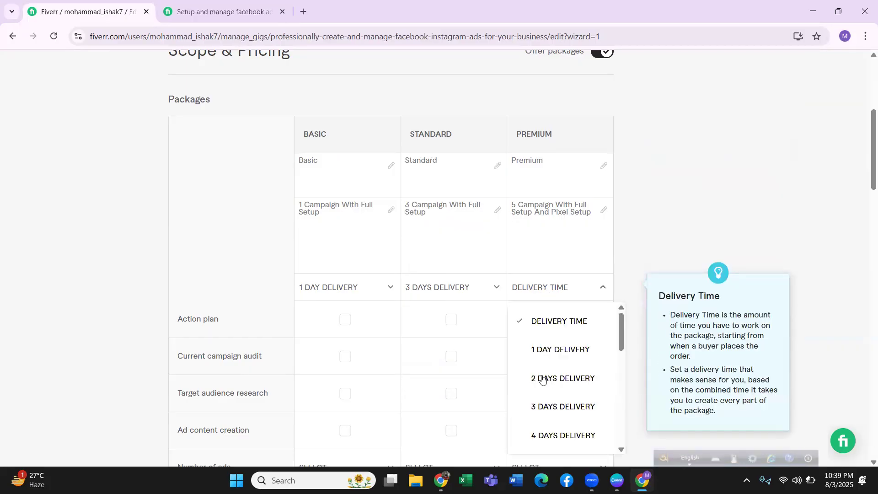
{"action": "left_click", "coordinate": [552, 432]}
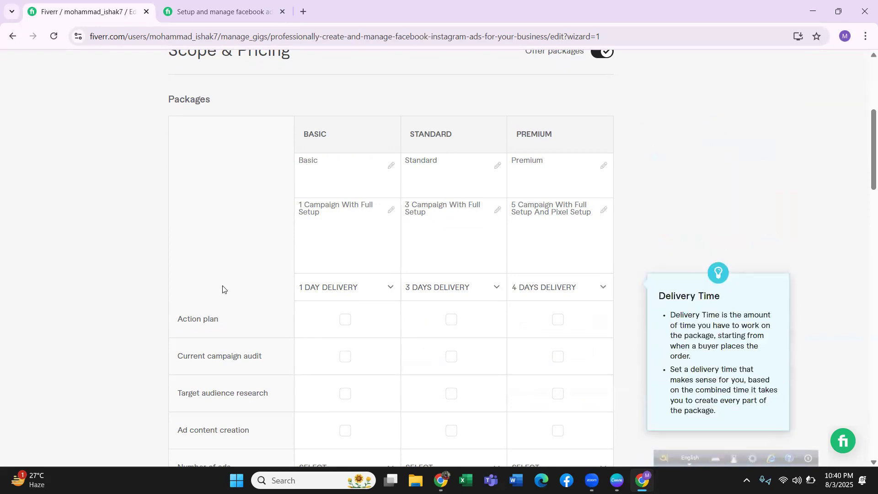
Include action plan, current campaign audit and target audience research in all three packages, and ad content creation only in Premium.
{"action": "scroll", "coordinate": [223, 289], "scroll_direction": "down", "scroll_amount": 1}
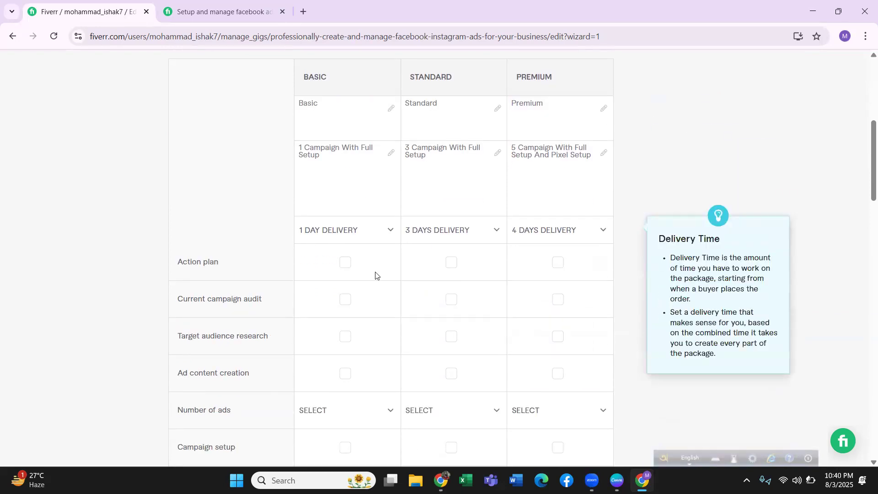
{"action": "left_click", "coordinate": [345, 263]}
{"action": "left_click", "coordinate": [451, 262]}
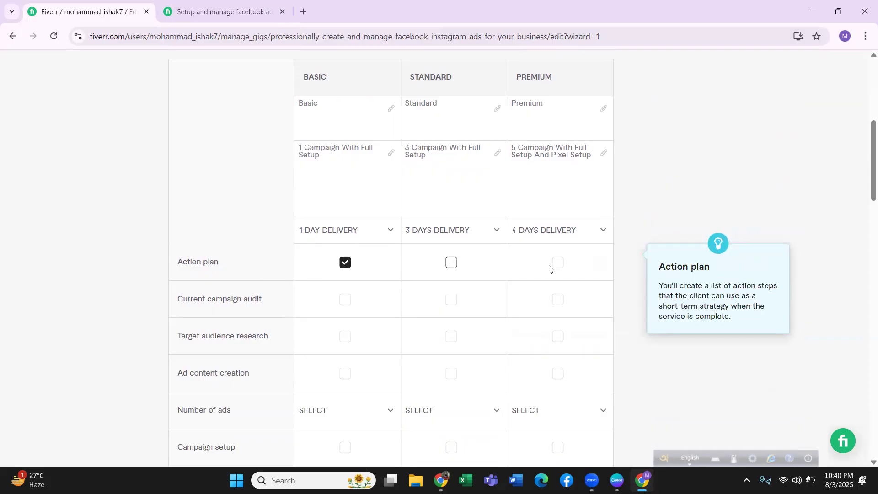
{"action": "left_click", "coordinate": [558, 263]}
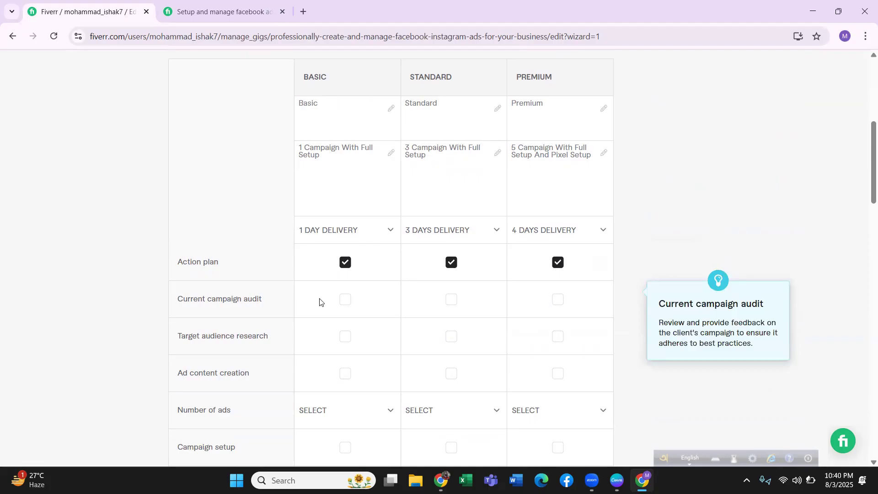
{"action": "left_click", "coordinate": [345, 300]}
{"action": "left_click", "coordinate": [451, 299]}
{"action": "left_click", "coordinate": [558, 300]}
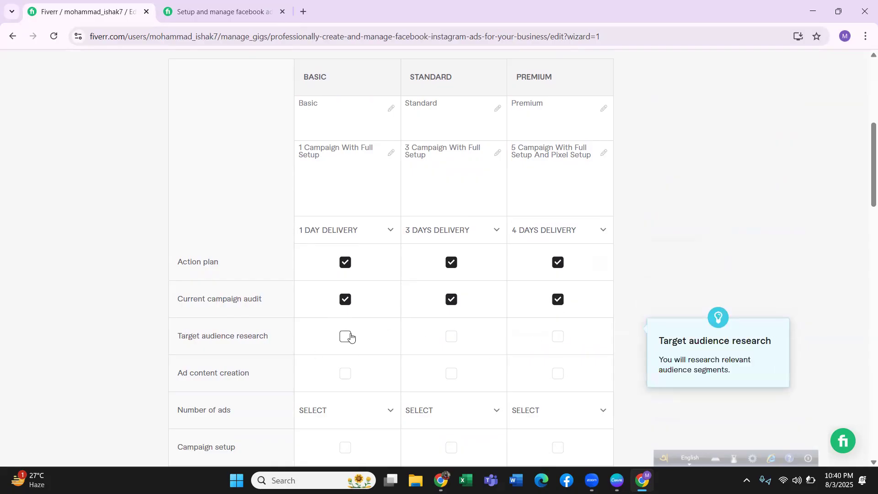
{"action": "left_click", "coordinate": [345, 337]}
{"action": "left_click", "coordinate": [452, 336]}
{"action": "left_click", "coordinate": [558, 337]}
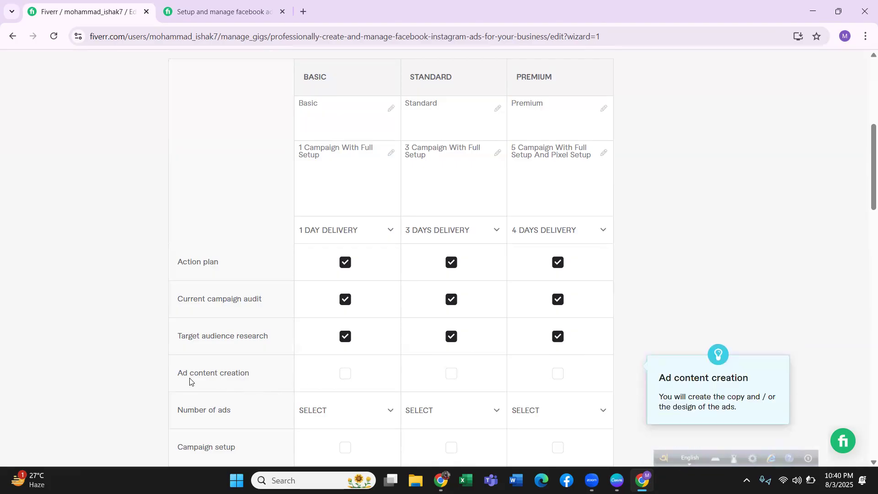
{"action": "left_click", "coordinate": [558, 374]}
Set the number of ads to 1 for Basic, 3 for Standard and 5 for Premium.
{"action": "scroll", "coordinate": [370, 375], "scroll_direction": "down", "scroll_amount": 3}
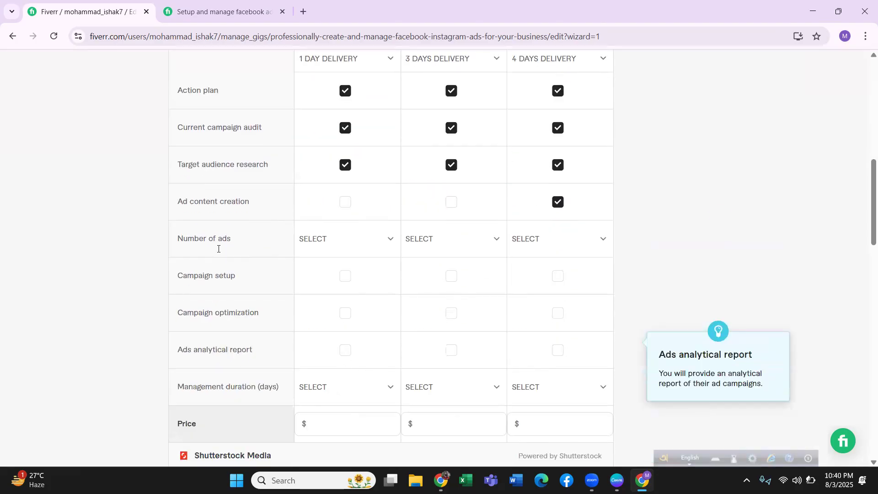
{"action": "left_click", "coordinate": [330, 242]}
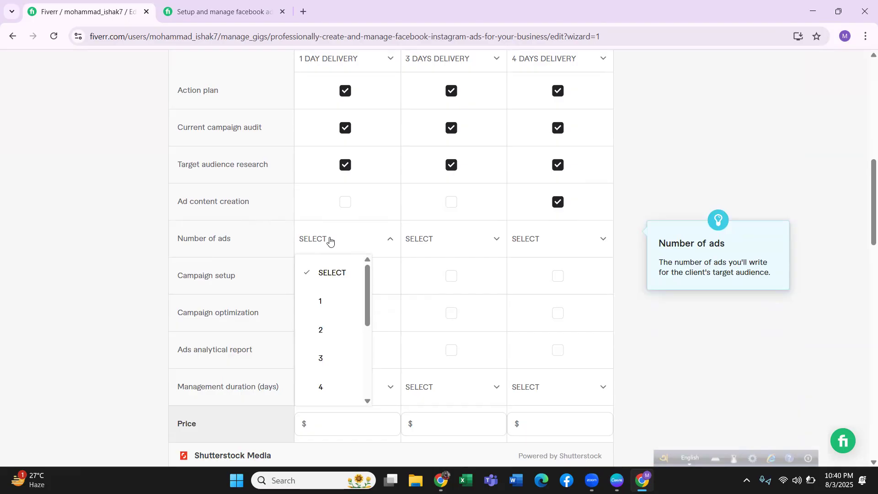
{"action": "left_click", "coordinate": [331, 301]}
{"action": "left_click", "coordinate": [445, 243]}
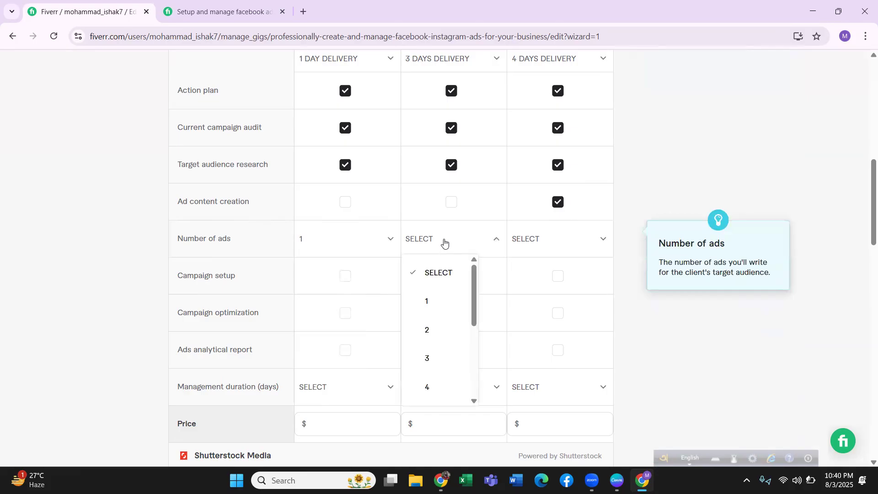
{"action": "left_click", "coordinate": [430, 360]}
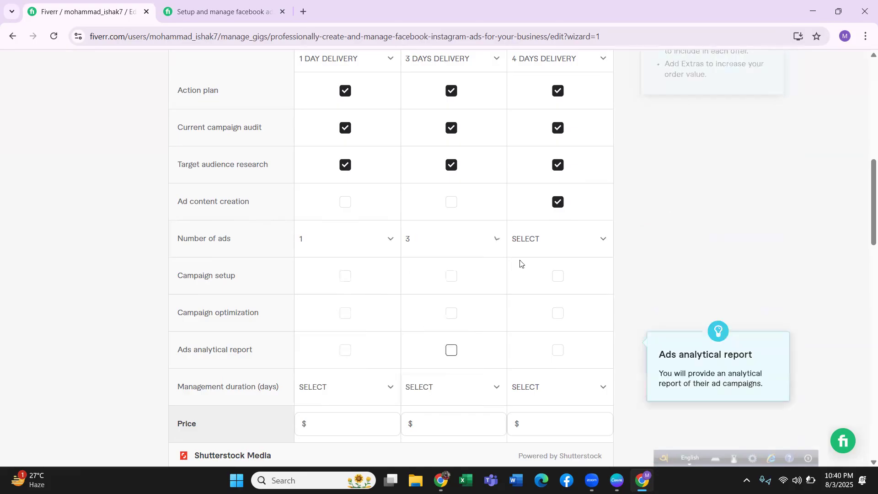
{"action": "left_click", "coordinate": [539, 242]}
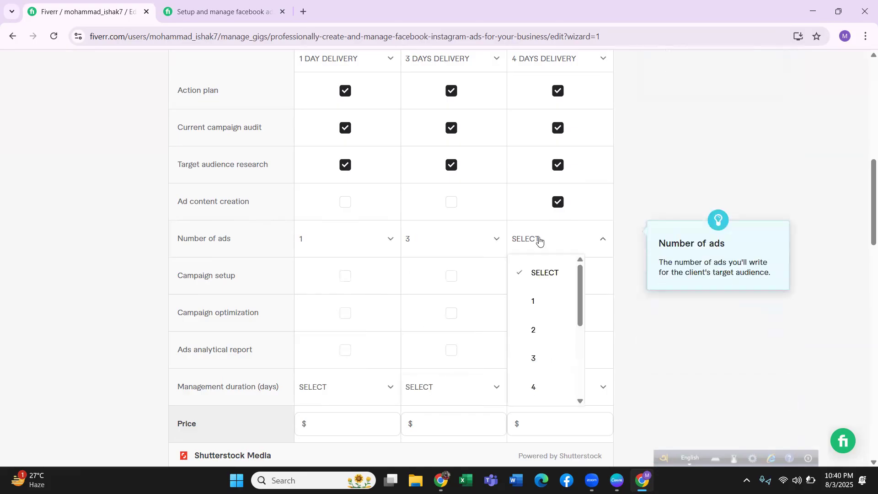
{"action": "scroll", "coordinate": [542, 365], "scroll_direction": "down", "scroll_amount": 1}
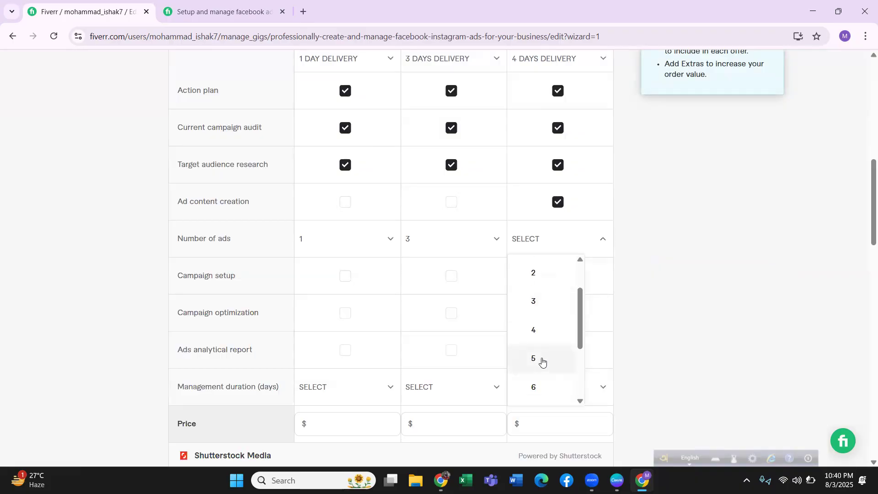
{"action": "left_click", "coordinate": [542, 363]}
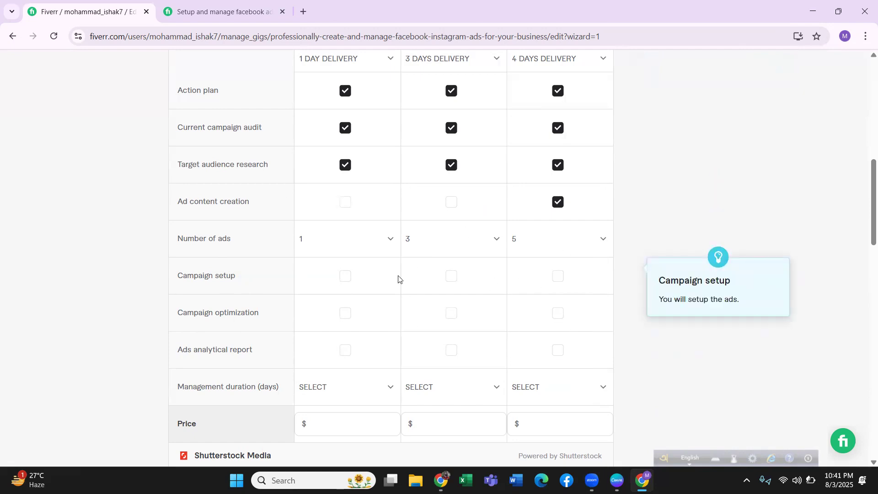
Include campaign setup and campaign optimization in all three packages, and the ads analytical report in Standard and Premium only.
{"action": "left_click", "coordinate": [341, 276]}
{"action": "left_click", "coordinate": [450, 277]}
{"action": "left_click", "coordinate": [557, 277]}
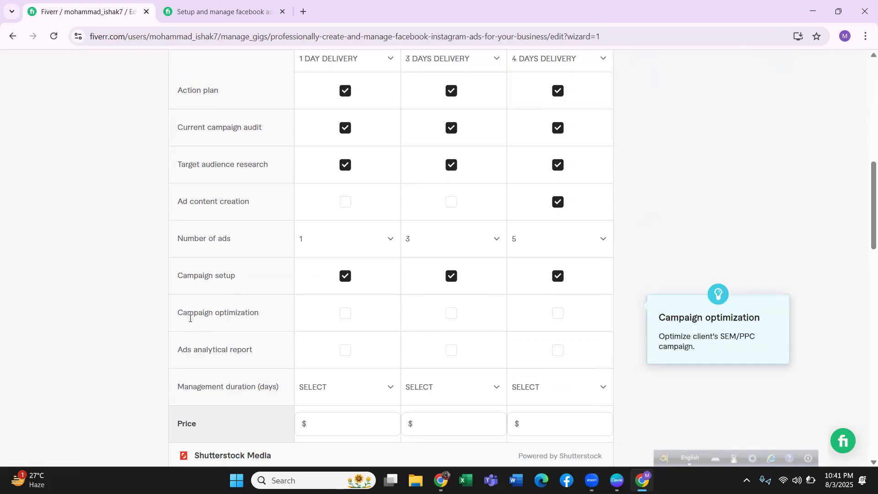
{"action": "left_click", "coordinate": [345, 314]}
{"action": "left_click", "coordinate": [452, 314]}
{"action": "left_click", "coordinate": [556, 313]}
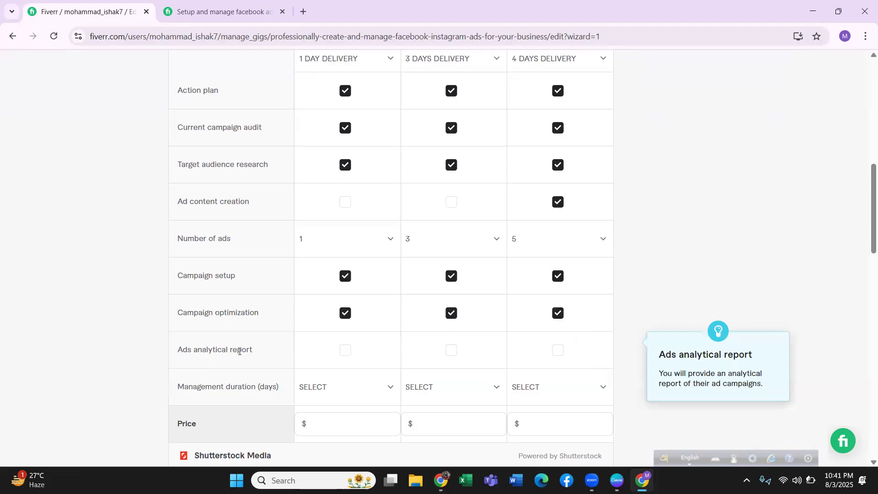
{"action": "left_click", "coordinate": [557, 350]}
{"action": "left_click", "coordinate": [453, 351]}
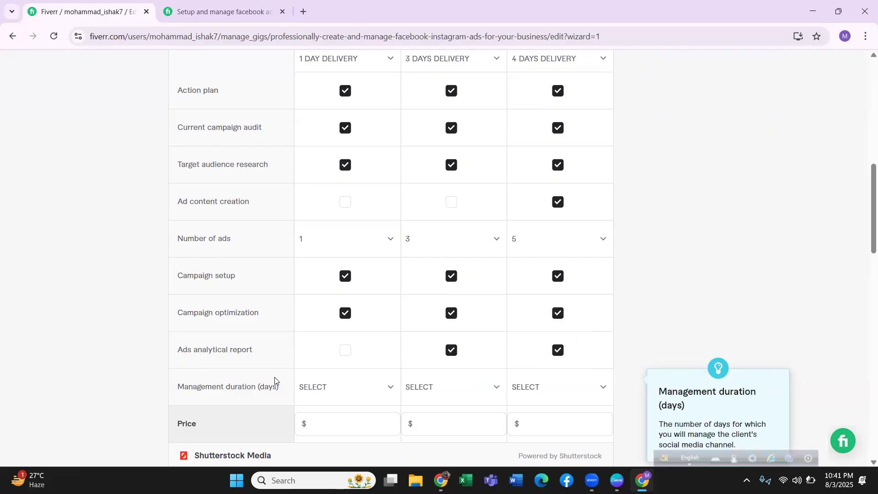
Set the management duration to 2 days for Basic, 3 days for Standard and 5 days for Premium.
{"action": "left_click", "coordinate": [361, 393]}
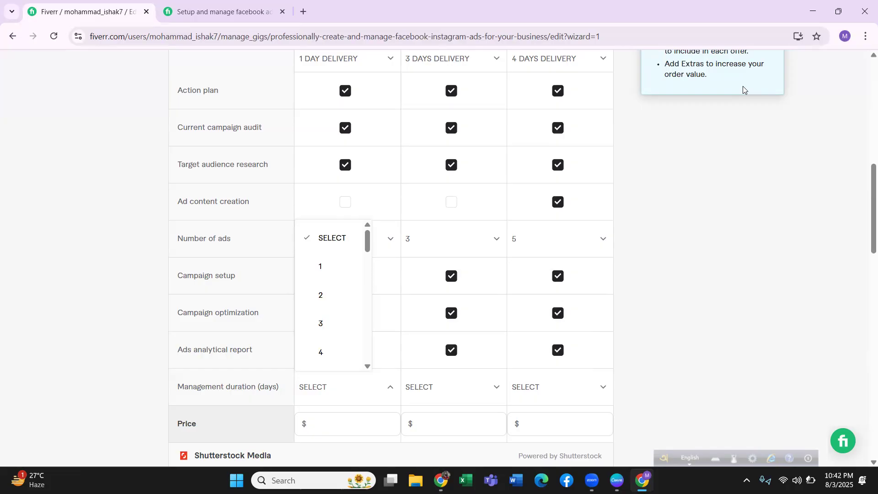
{"action": "left_click", "coordinate": [151, 236]}
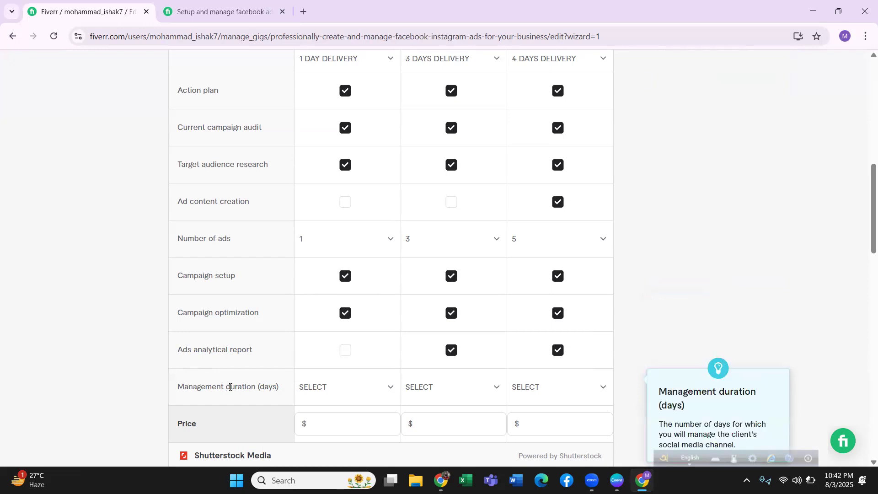
{"action": "left_click", "coordinate": [323, 394]}
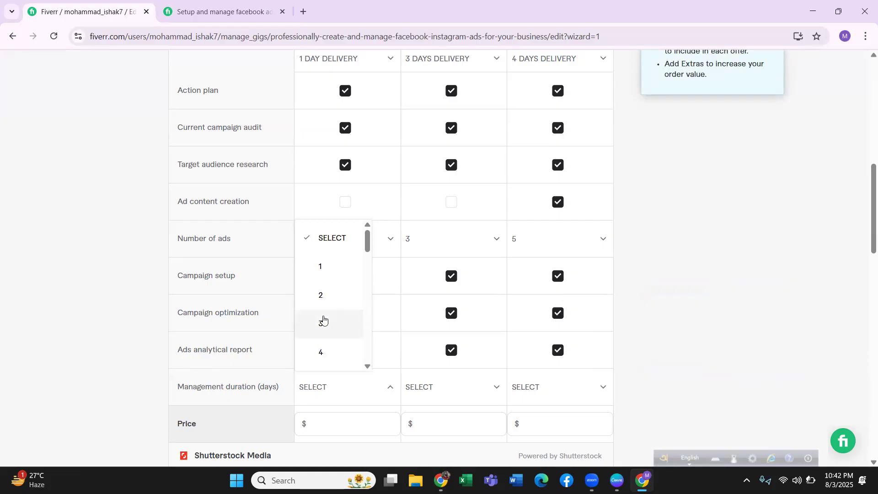
{"action": "left_click", "coordinate": [325, 295]}
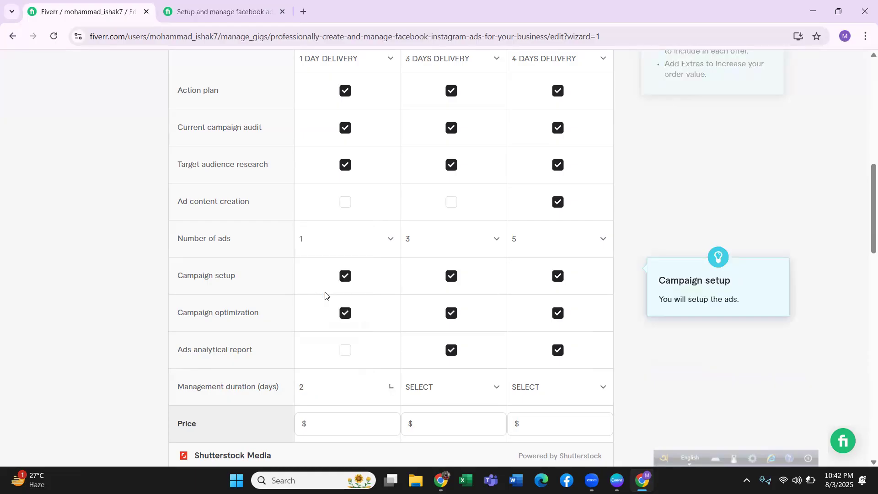
{"action": "left_click", "coordinate": [478, 391]}
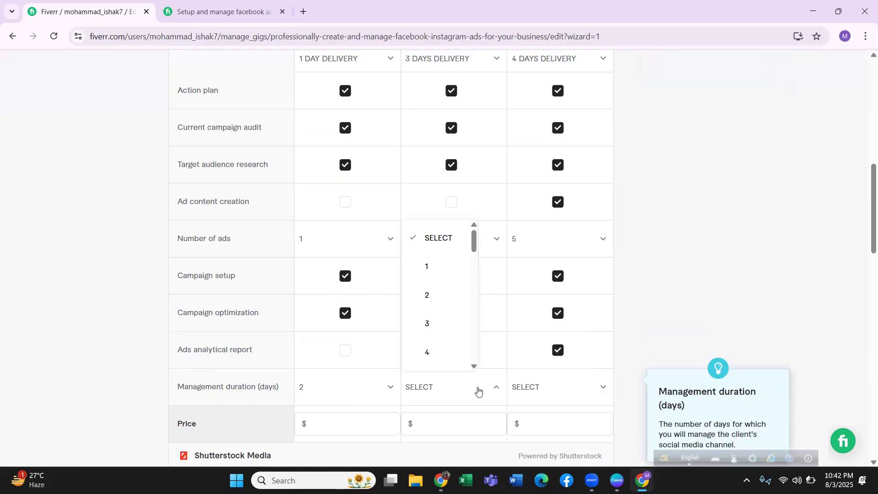
{"action": "left_click", "coordinate": [435, 323]}
{"action": "left_click", "coordinate": [527, 388]}
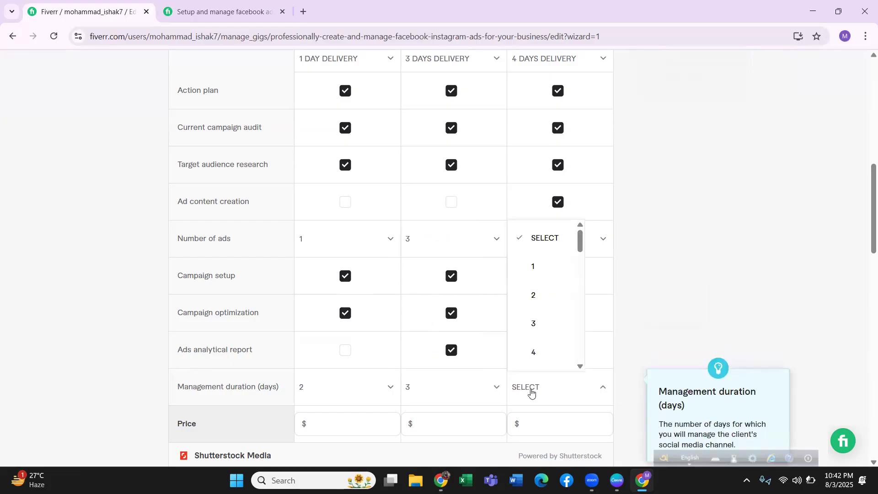
{"action": "scroll", "coordinate": [555, 318], "scroll_direction": "down", "scroll_amount": 3}
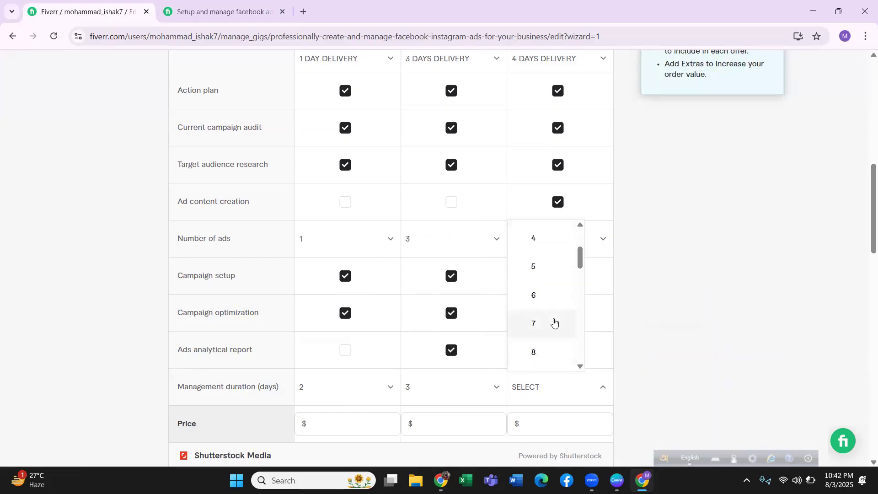
{"action": "left_click", "coordinate": [536, 268]}
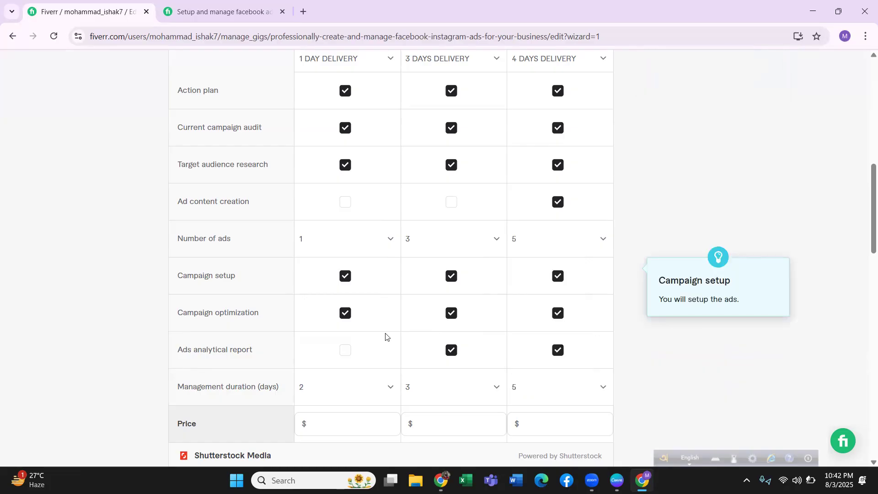
Set the package prices to $35 for Basic, $80 for Standard and $120 for Premium.
{"action": "scroll", "coordinate": [337, 368], "scroll_direction": "down", "scroll_amount": 3}
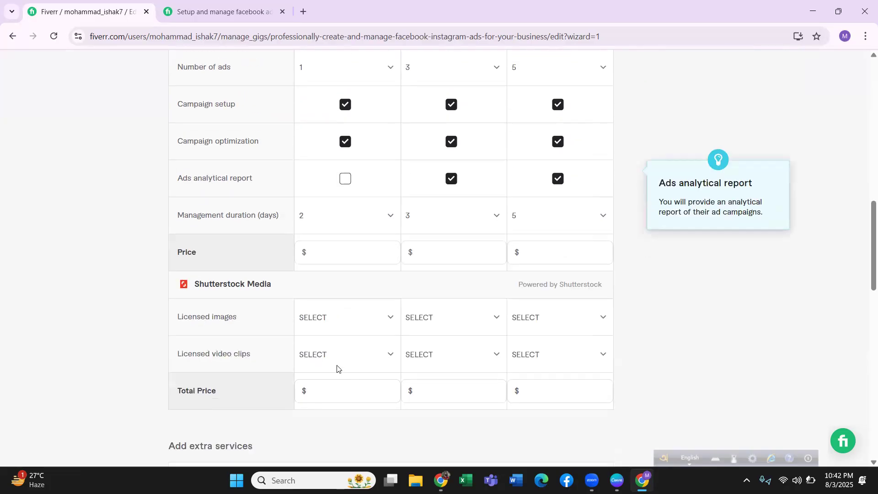
{"action": "left_click", "coordinate": [331, 247]}
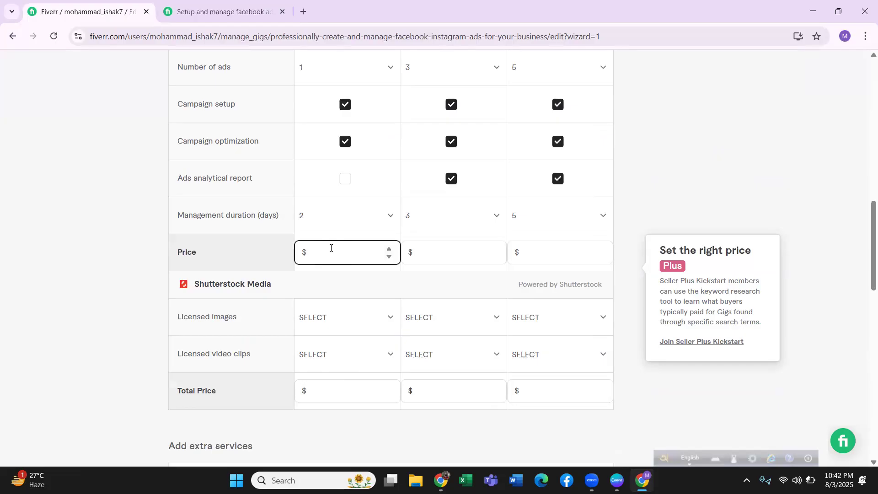
{"action": "type", "text": "35"}
{"action": "left_click", "coordinate": [450, 247]}
{"action": "left_click", "coordinate": [450, 253]}
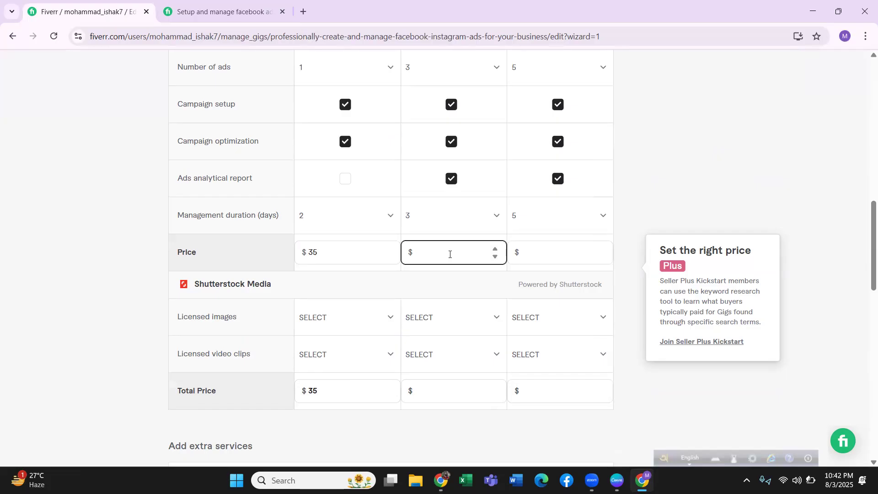
{"action": "type", "text": "80"}
{"action": "left_click", "coordinate": [530, 249]}
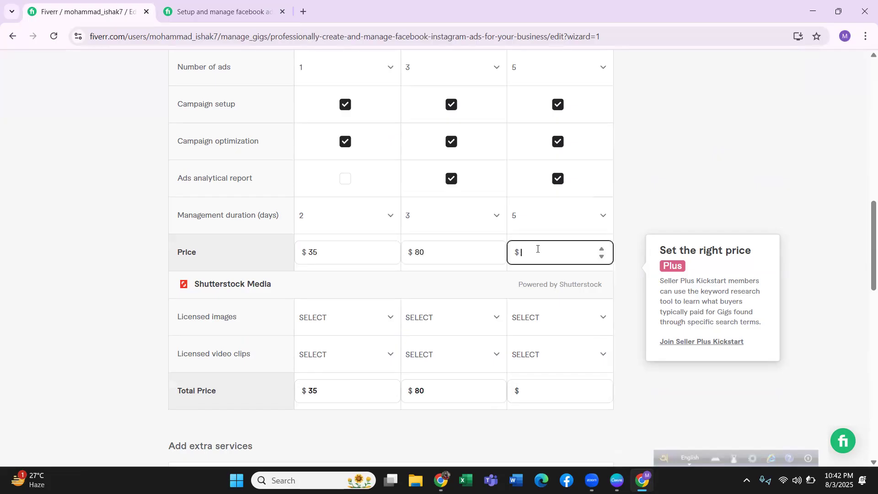
{"action": "type", "text": "120"}
{"action": "left_click", "coordinate": [320, 255]}
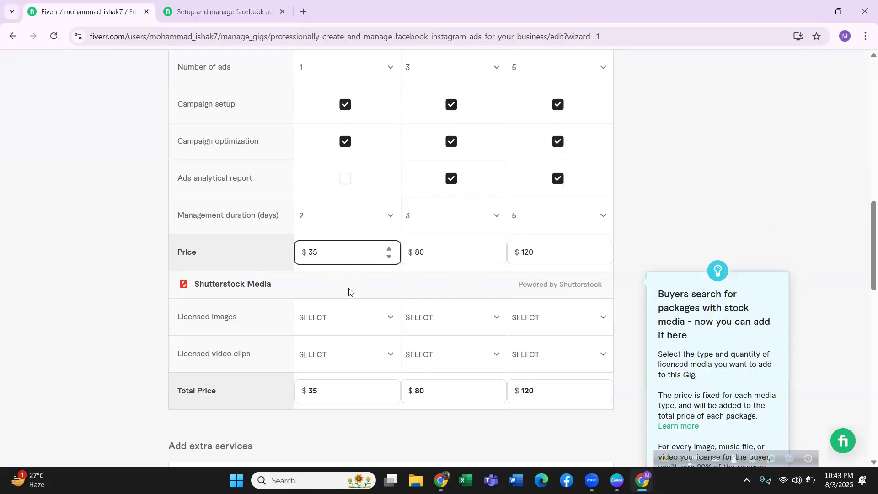
Save the pricing without any extra services and continue to the empty gig description in the Description & FAQ stage.
{"action": "scroll", "coordinate": [349, 292], "scroll_direction": "down", "scroll_amount": 2}
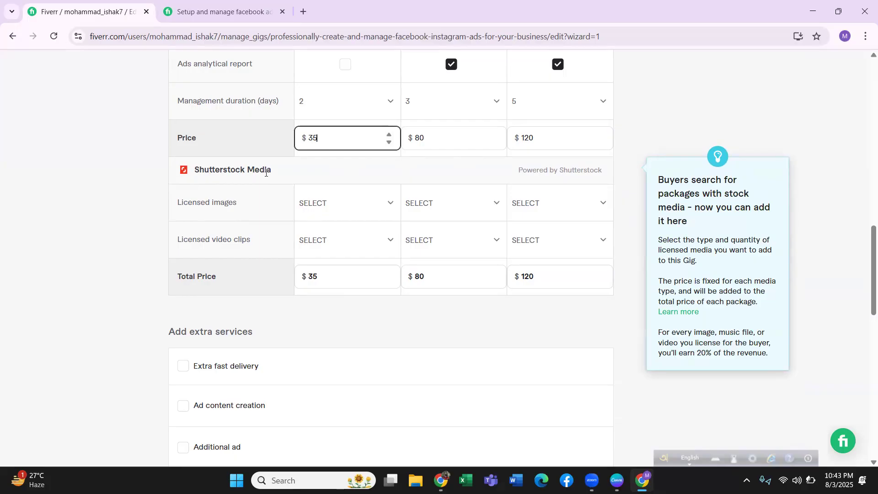
{"action": "scroll", "coordinate": [372, 237], "scroll_direction": "down", "scroll_amount": 4}
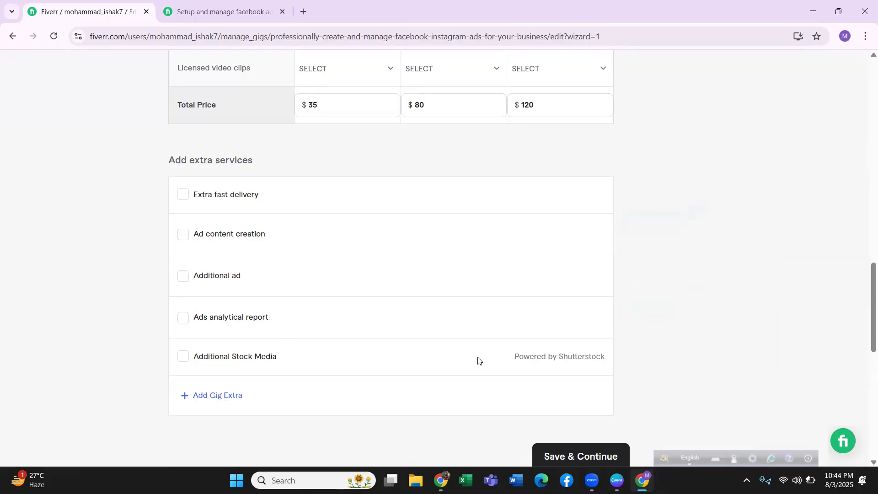
{"action": "left_click", "coordinate": [566, 453]}
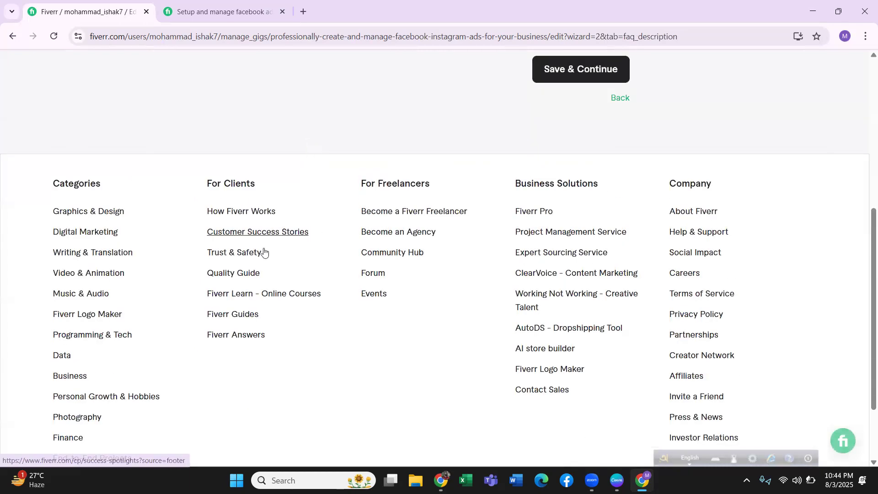
{"action": "scroll", "coordinate": [264, 251], "scroll_direction": "up", "scroll_amount": 5}
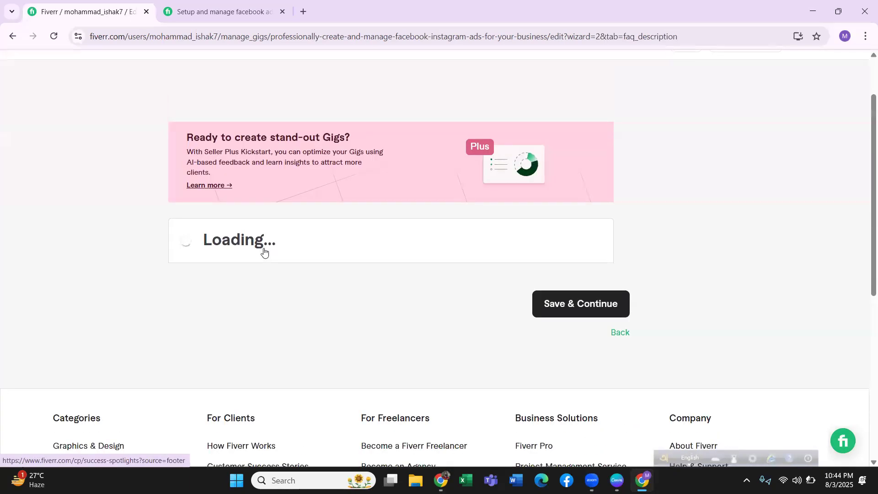
{"action": "scroll", "coordinate": [264, 252], "scroll_direction": "up", "scroll_amount": 2}
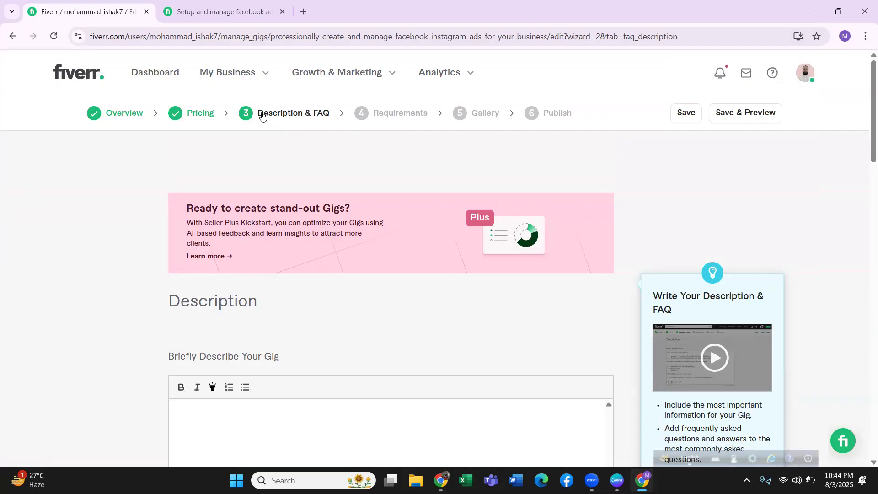
{"action": "scroll", "coordinate": [262, 119], "scroll_direction": "down", "scroll_amount": 4}
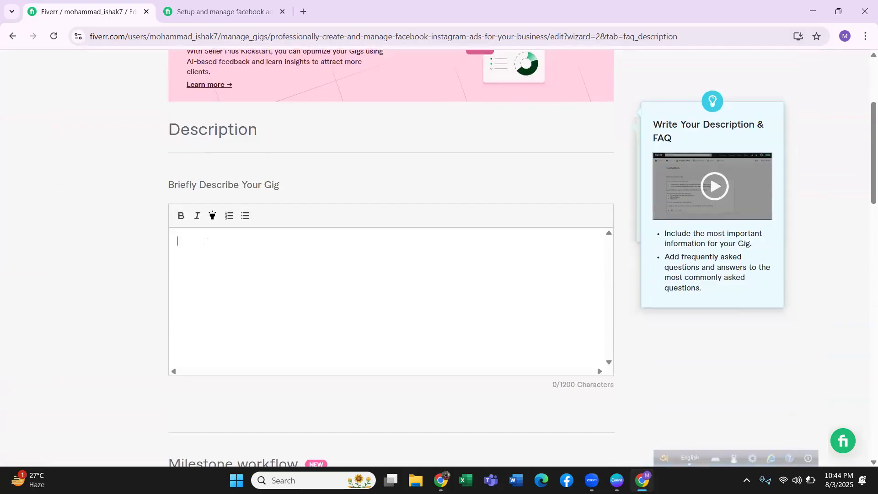
Switch to the Google Docs gig draft and select the description from "Want to increase your sales" through "message me now to get started!".
{"action": "left_click", "coordinate": [440, 481]}
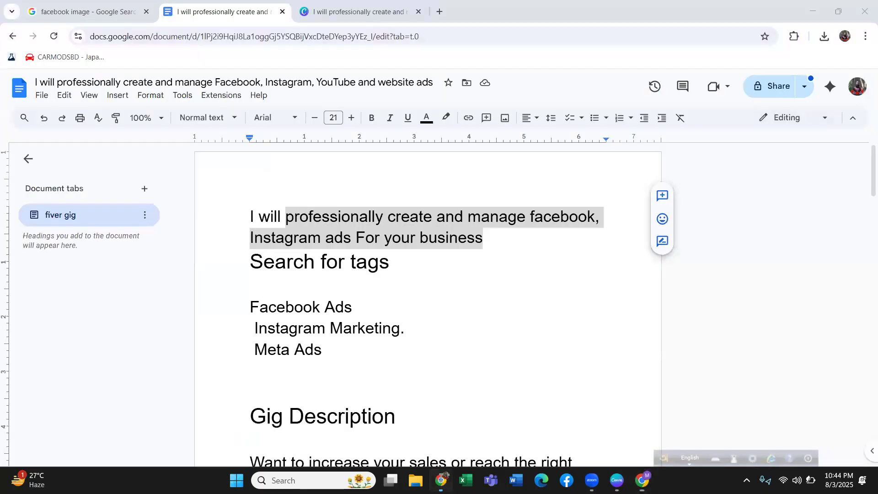
{"action": "left_click", "coordinate": [276, 323]}
{"action": "scroll", "coordinate": [299, 302], "scroll_direction": "down", "scroll_amount": 3}
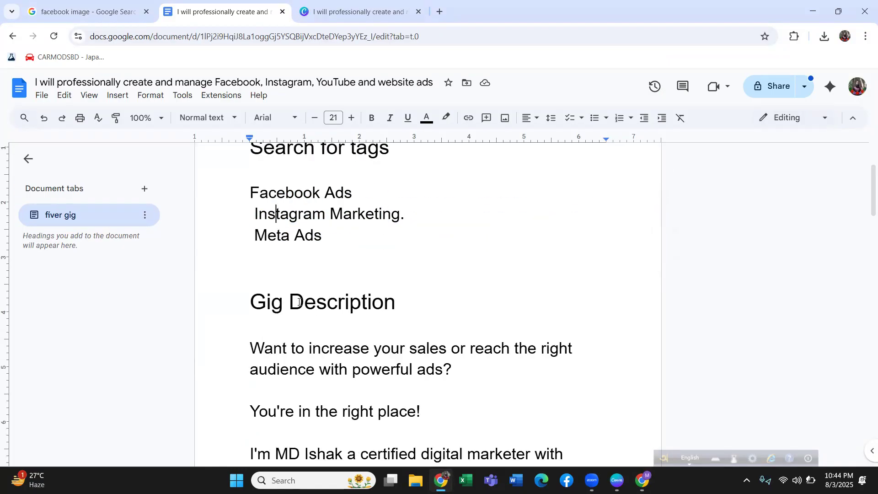
{"action": "scroll", "coordinate": [286, 265], "scroll_direction": "down", "scroll_amount": 3}
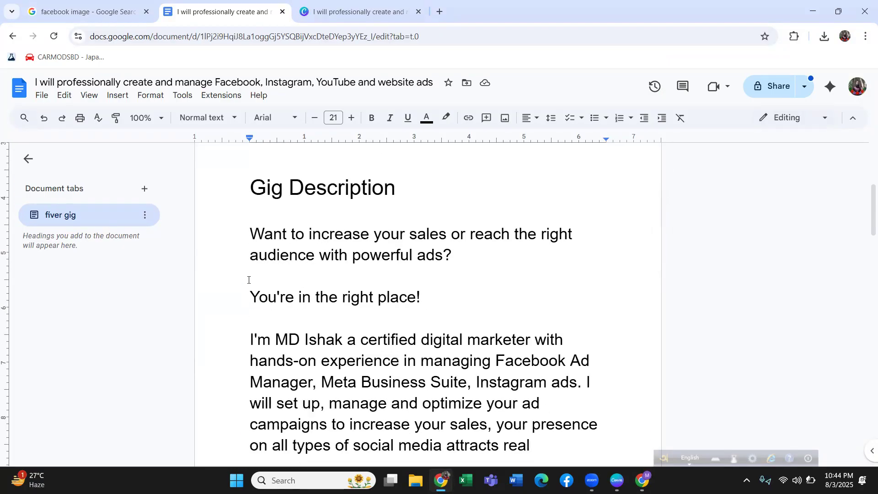
{"action": "left_click_drag", "start_coordinate": [250, 234], "coordinate": [338, 304]}
{"action": "scroll", "coordinate": [336, 306], "scroll_direction": "down", "scroll_amount": 3}
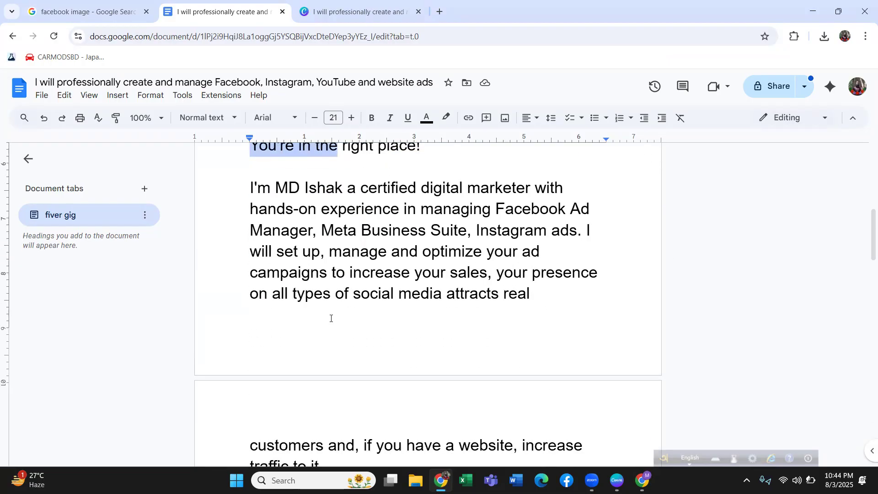
{"action": "scroll", "coordinate": [333, 343], "scroll_direction": "down", "scroll_amount": 1}
{"action": "left_click_drag", "start_coordinate": [335, 348], "coordinate": [337, 352]}
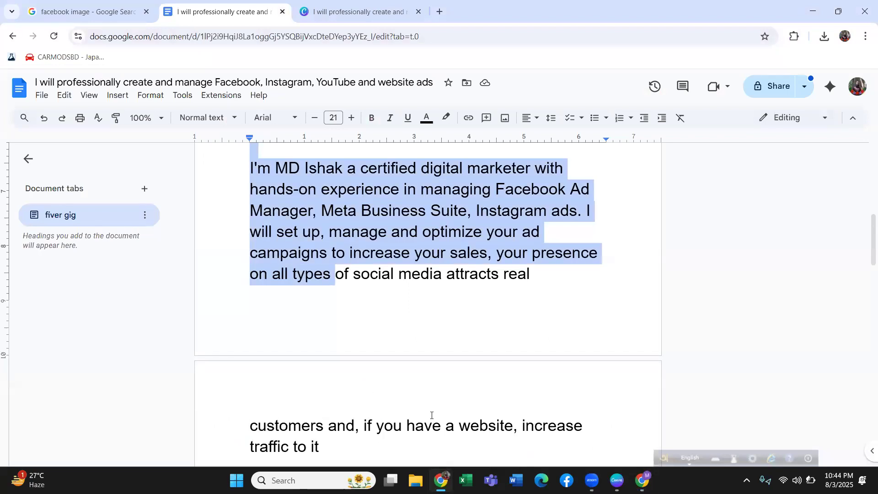
{"action": "key", "text": "shift+Down"}
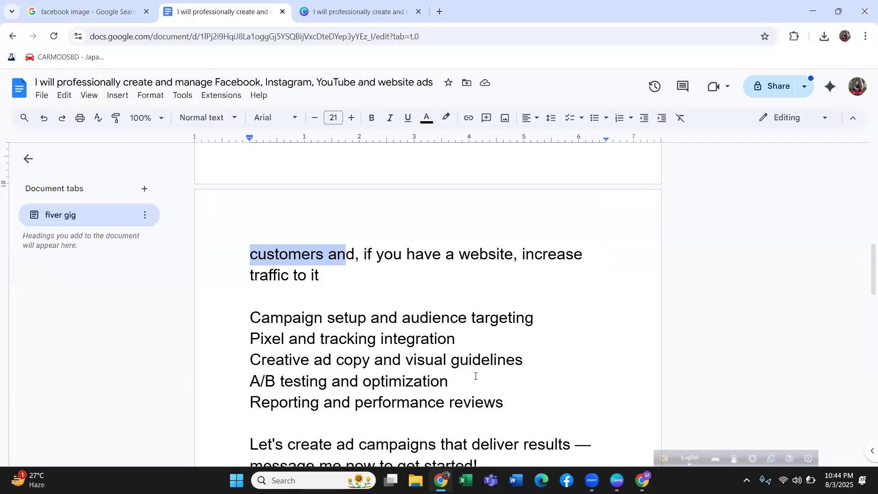
{"action": "key", "text": "shift+Down"}
{"action": "key", "text": "shift+Down"}
{"action": "key", "text": "shift+Down"}
{"action": "key", "text": "shift+Down"}
{"action": "key", "text": "shift+Down"}
{"action": "key", "text": "shift+Down"}
{"action": "key", "text": "shift+Down"}
{"action": "key", "text": "shift+Down"}
{"action": "key", "text": "shift+Down"}
{"action": "key", "text": "shift+Down"}
{"action": "key", "text": "shift+Down"}
{"action": "key", "text": "shift+Down"}
{"action": "key", "text": "shift+Down"}
{"action": "key", "text": "shift+Down"}
{"action": "key", "text": "shift+Down"}
{"action": "key", "text": "shift+Down"}
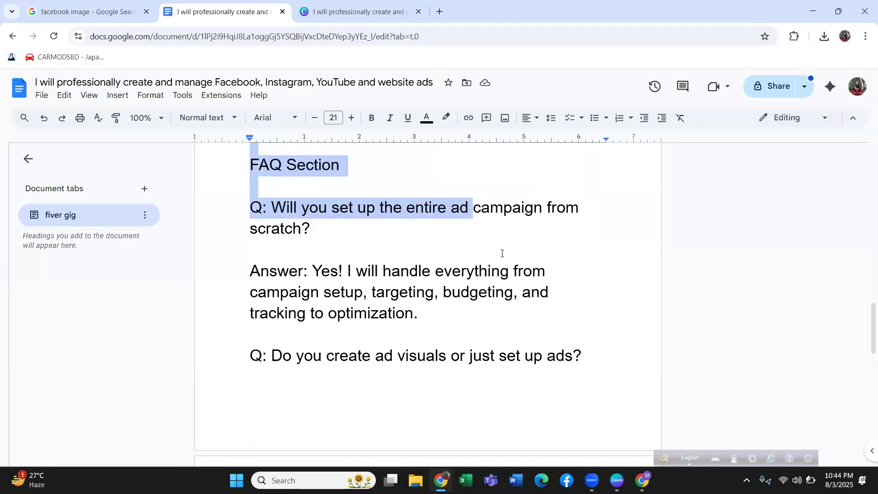
{"action": "key", "text": "shift+Down"}
{"action": "key", "text": "shift+Down"}
{"action": "key", "text": "shift+Down"}
{"action": "key", "text": "shift+Up"}
{"action": "key", "text": "shift+Up"}
{"action": "key", "text": "shift+Up"}
{"action": "key", "text": "shift+Up"}
{"action": "key", "text": "shift+Up"}
{"action": "key", "text": "shift+Up"}
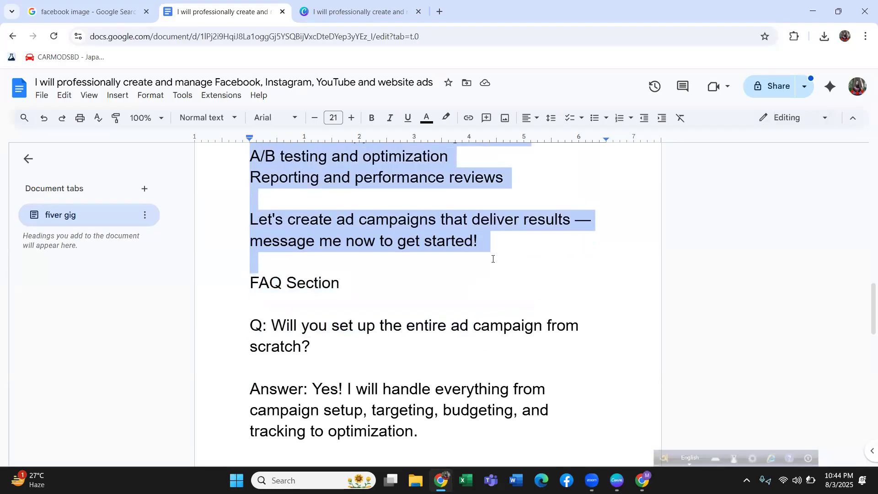
{"action": "scroll", "coordinate": [493, 259], "scroll_direction": "up", "scroll_amount": 2}
{"action": "left_click", "coordinate": [487, 286], "text": "shift"}
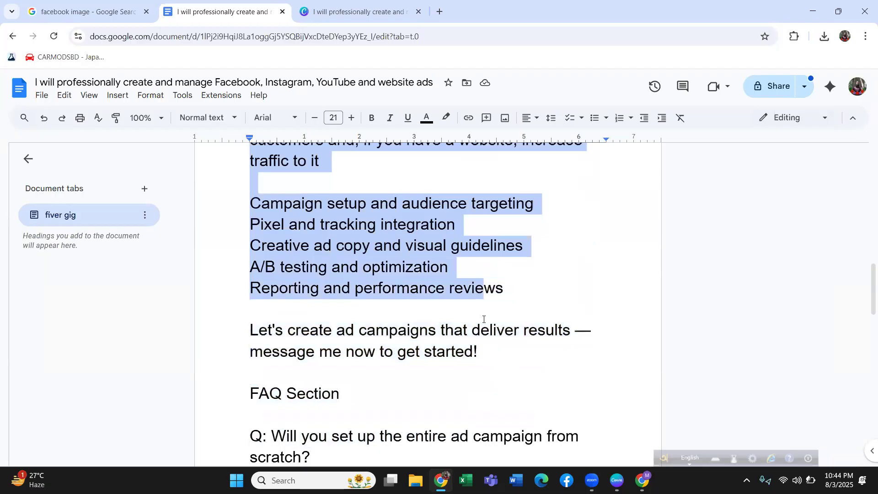
{"action": "left_click", "coordinate": [481, 366], "text": "shift"}
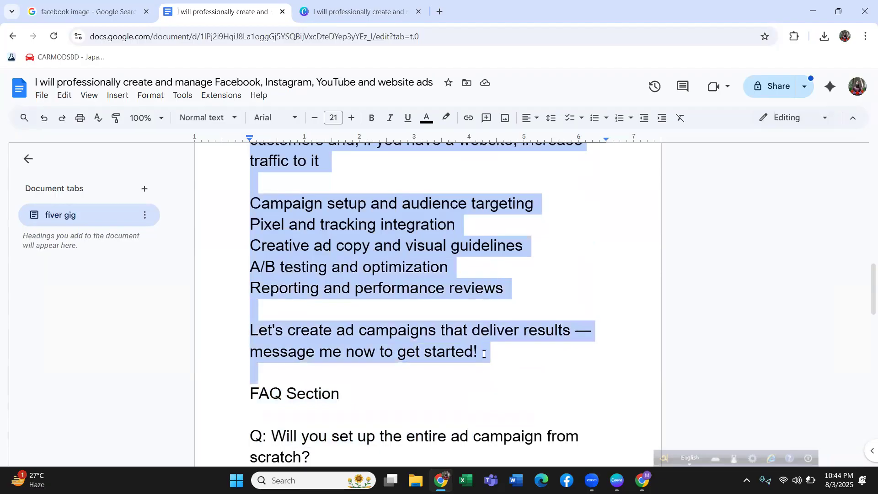
{"action": "left_click", "coordinate": [484, 354], "text": "shift"}
Check the word and character count of the selected gig description, then close the count.
{"action": "left_click", "coordinate": [182, 95]}
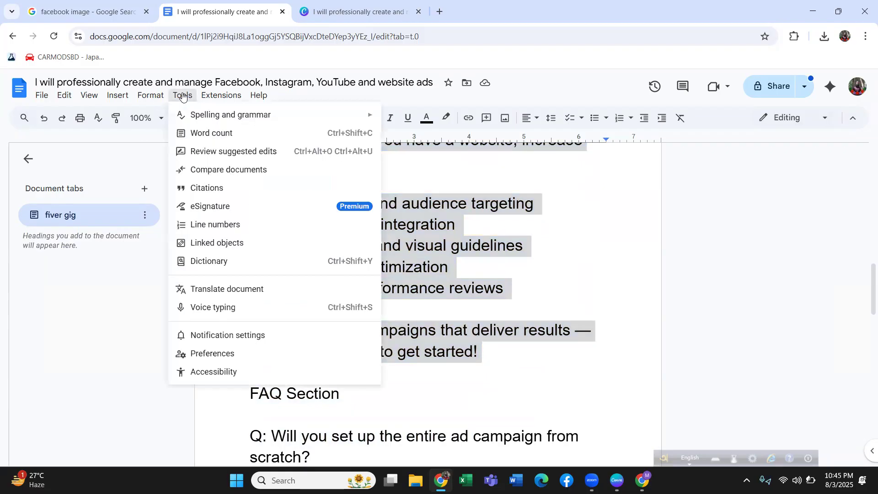
{"action": "left_click", "coordinate": [204, 132]}
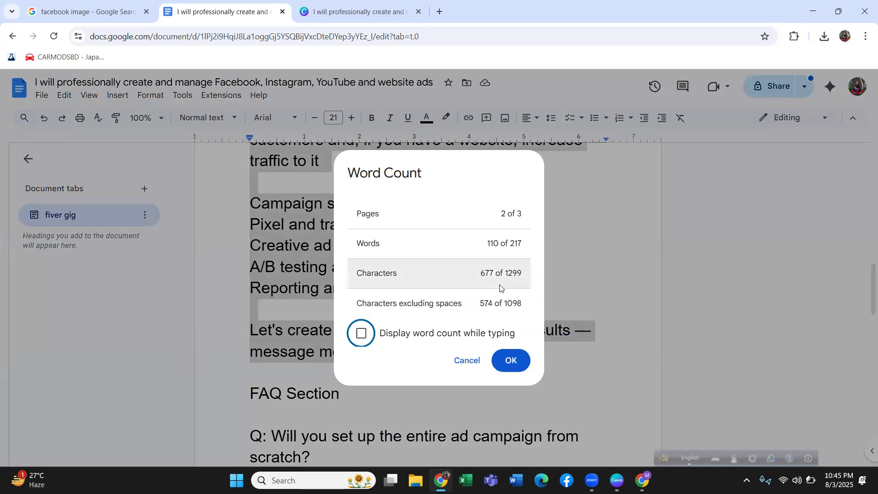
{"action": "left_click", "coordinate": [245, 261]}
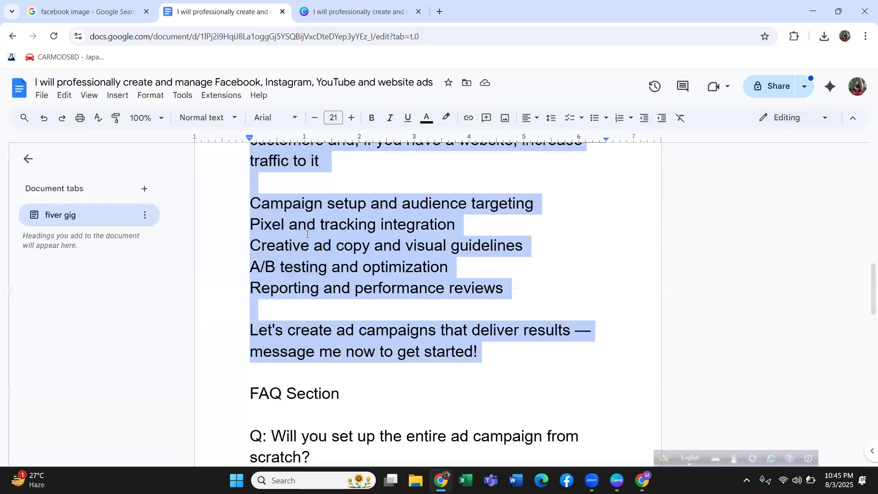
{"action": "type", "text": "1 Campaign With Full Setup"}
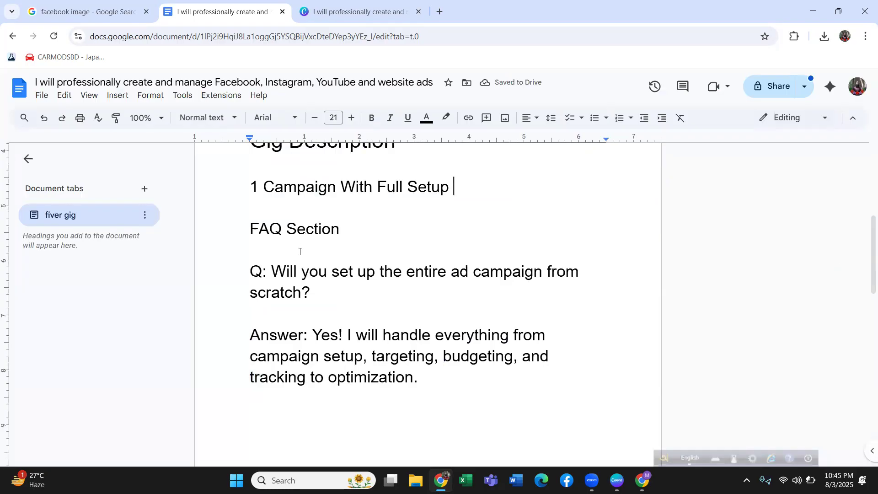
{"action": "scroll", "coordinate": [300, 247], "scroll_direction": "up", "scroll_amount": 5}
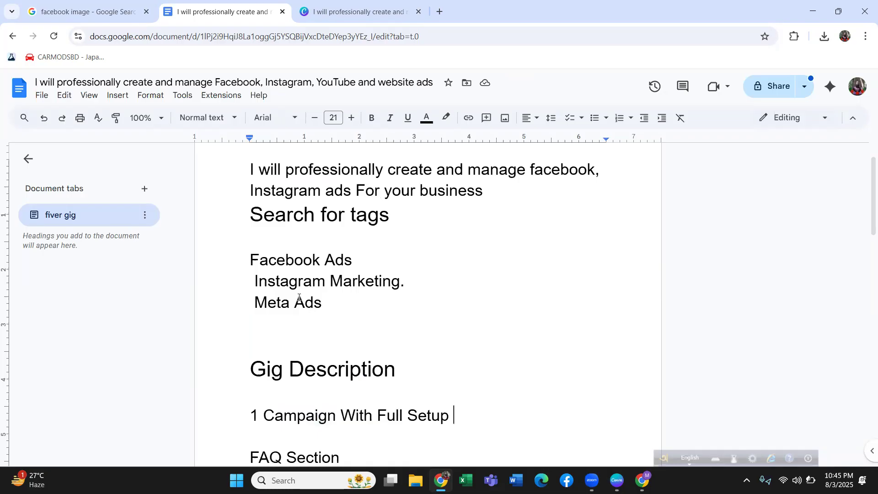
{"action": "key", "text": "ctrl+z"}
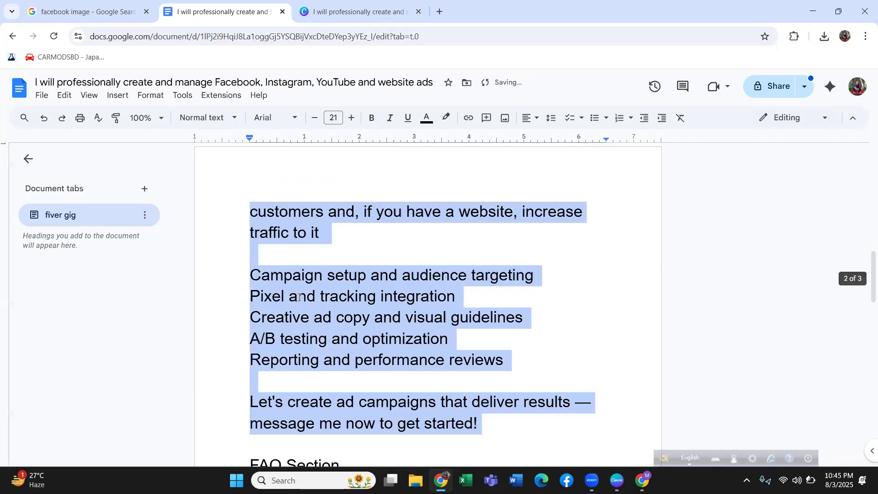
Copy the selected gig description from Google Docs and paste it into the empty description field of the Fiverr gig.
{"action": "right_click", "coordinate": [296, 312]}
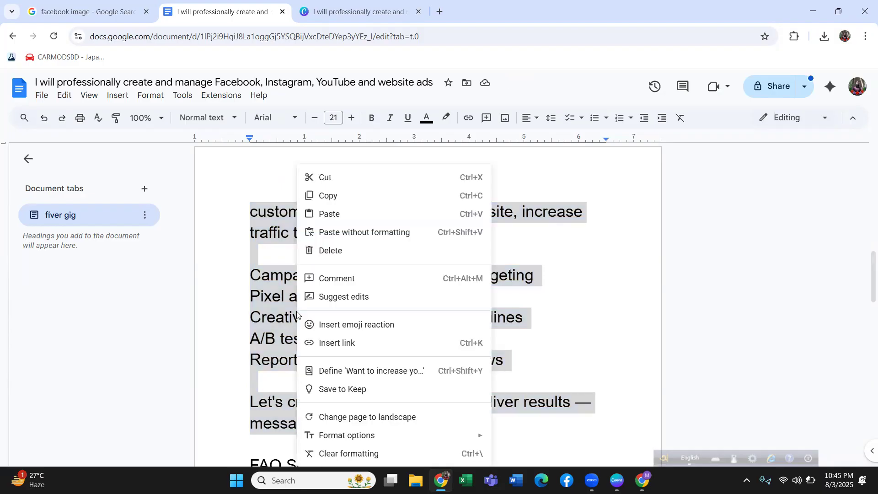
{"action": "left_click", "coordinate": [340, 192]}
{"action": "left_click", "coordinate": [642, 480]}
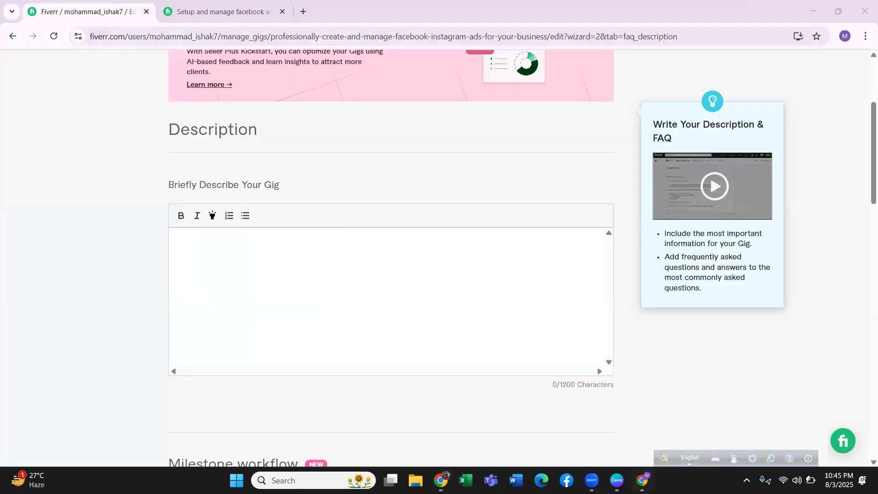
{"action": "left_click", "coordinate": [225, 242]}
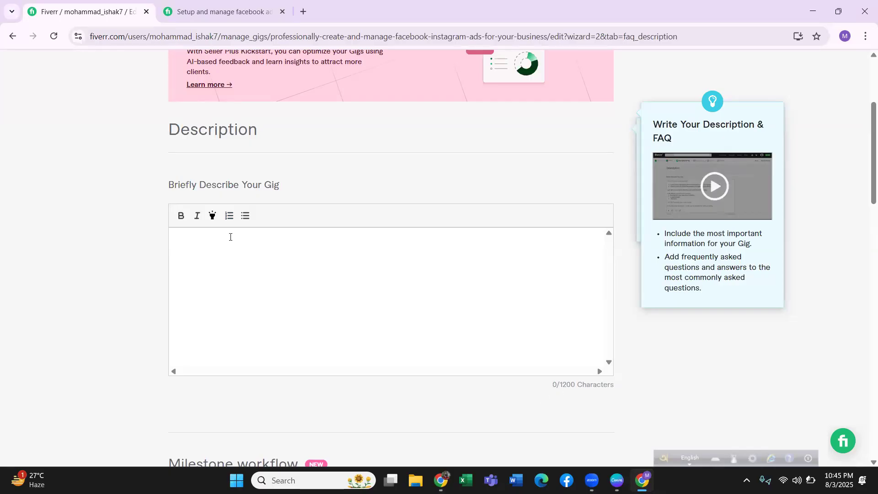
{"action": "key", "text": "ctrl+v"}
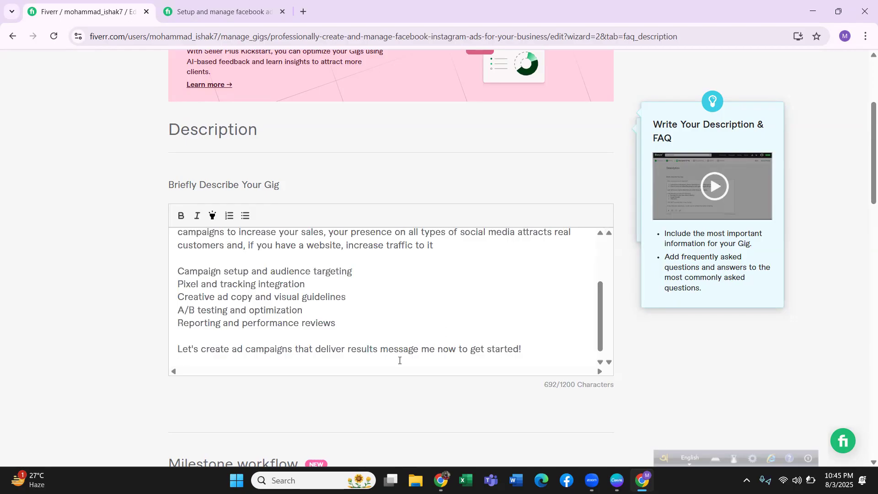
Insert the greeting "Hi, Are You " before "Want to increase your sales" at the start of the gig description.
{"action": "scroll", "coordinate": [359, 310], "scroll_direction": "up", "scroll_amount": 3}
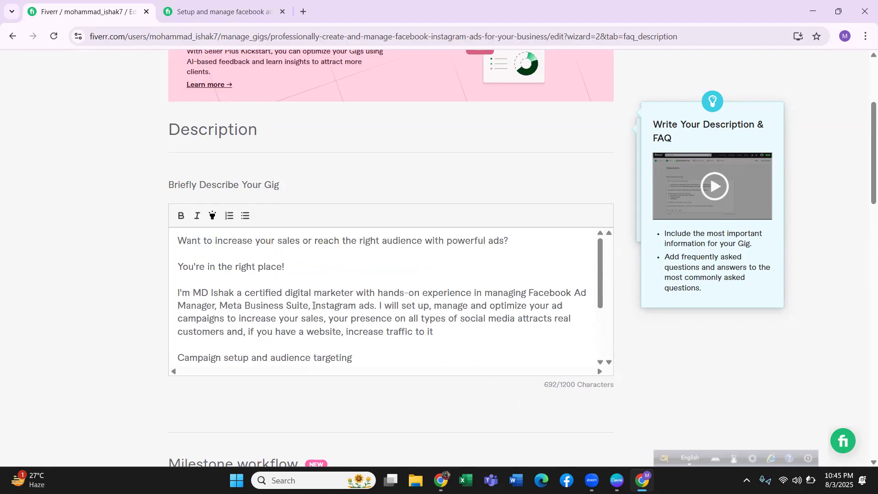
{"action": "scroll", "coordinate": [275, 309], "scroll_direction": "up", "scroll_amount": 4}
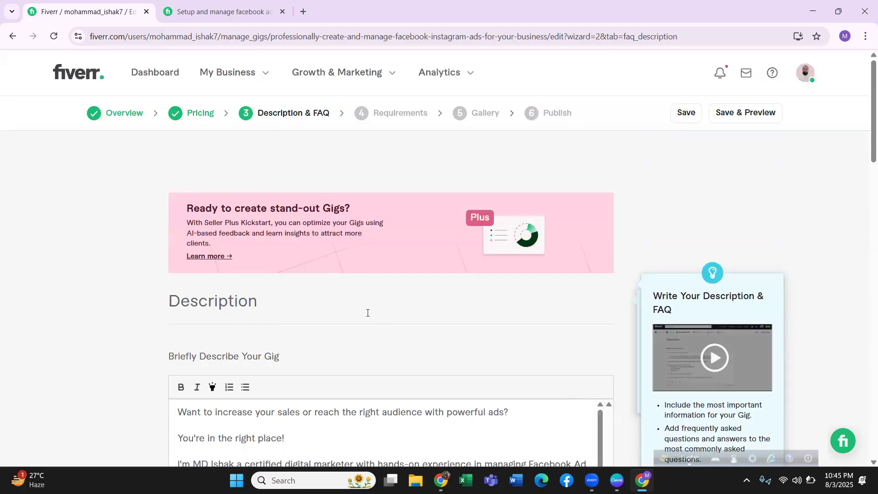
{"action": "scroll", "coordinate": [364, 309], "scroll_direction": "down", "scroll_amount": 4}
{"action": "scroll", "coordinate": [295, 306], "scroll_direction": "down", "scroll_amount": 3}
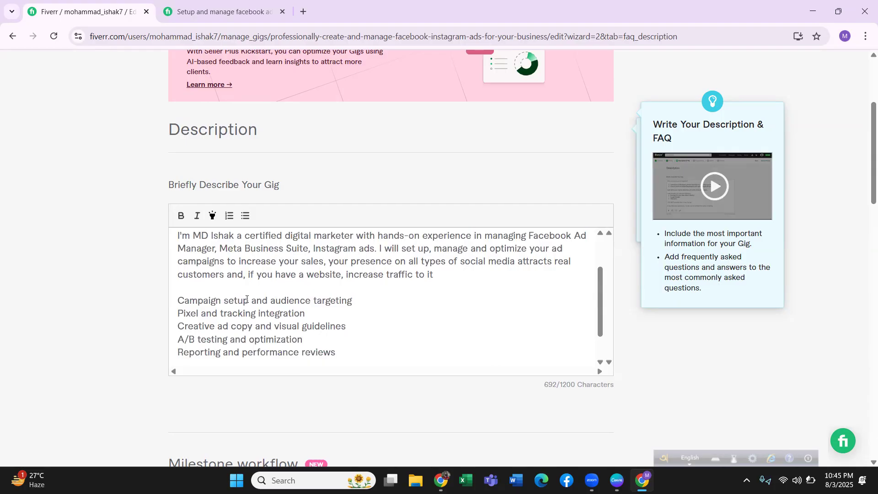
{"action": "scroll", "coordinate": [242, 281], "scroll_direction": "up", "scroll_amount": 2}
{"action": "scroll", "coordinate": [242, 282], "scroll_direction": "up", "scroll_amount": 5}
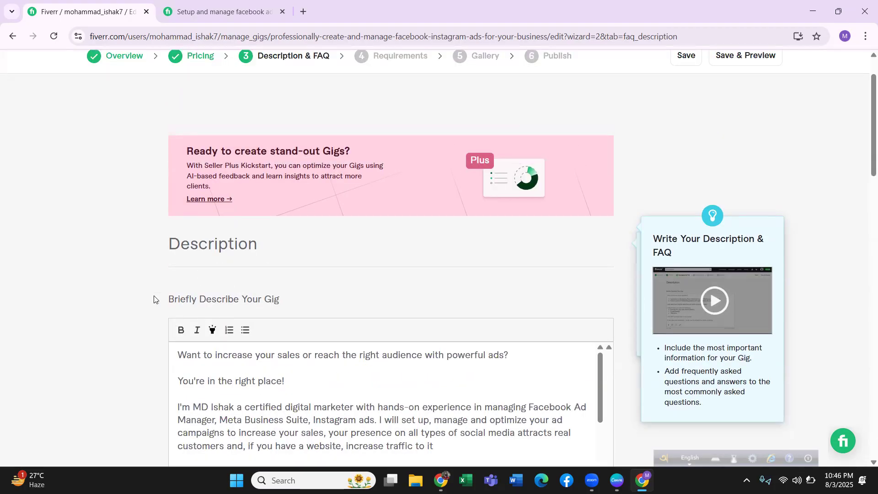
{"action": "scroll", "coordinate": [155, 300], "scroll_direction": "down", "scroll_amount": 3}
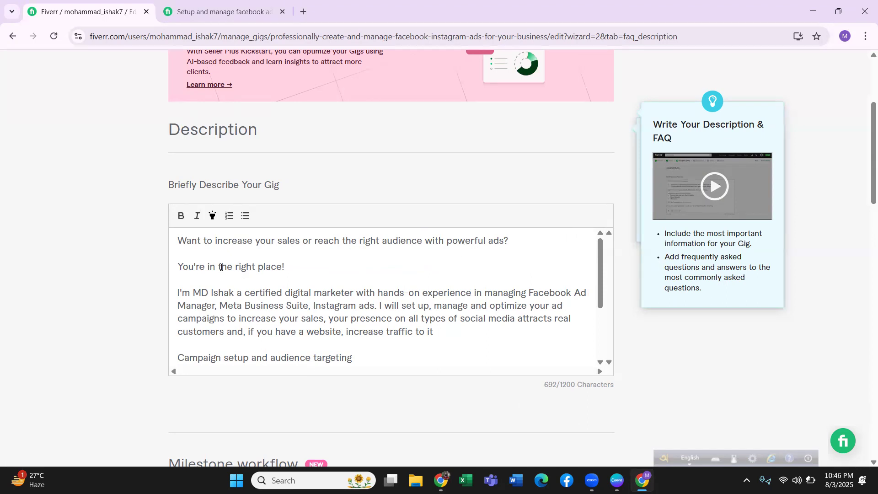
{"action": "left_click", "coordinate": [177, 239]}
{"action": "type", "text": "Hi"}
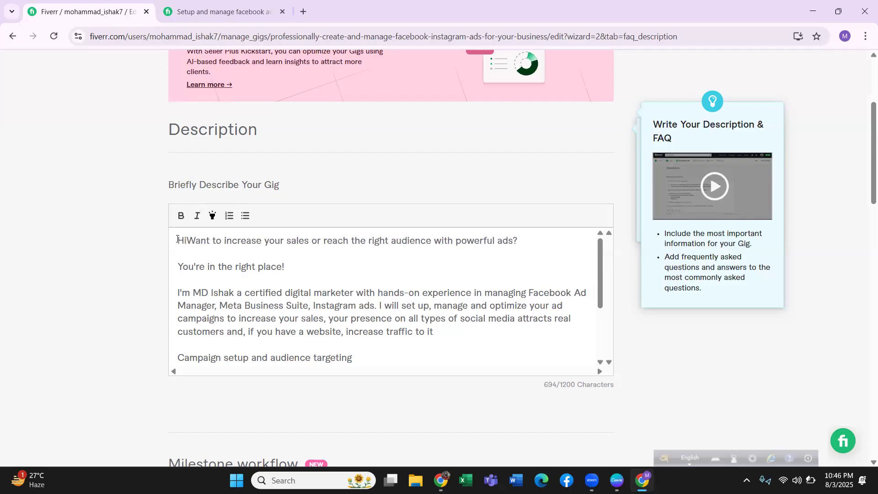
{"action": "type", "text": ", "}
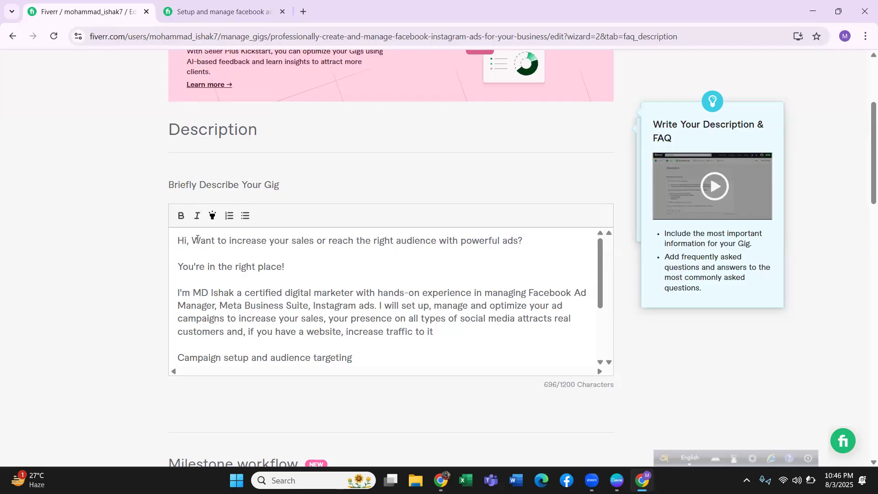
{"action": "type", "text": "Are "}
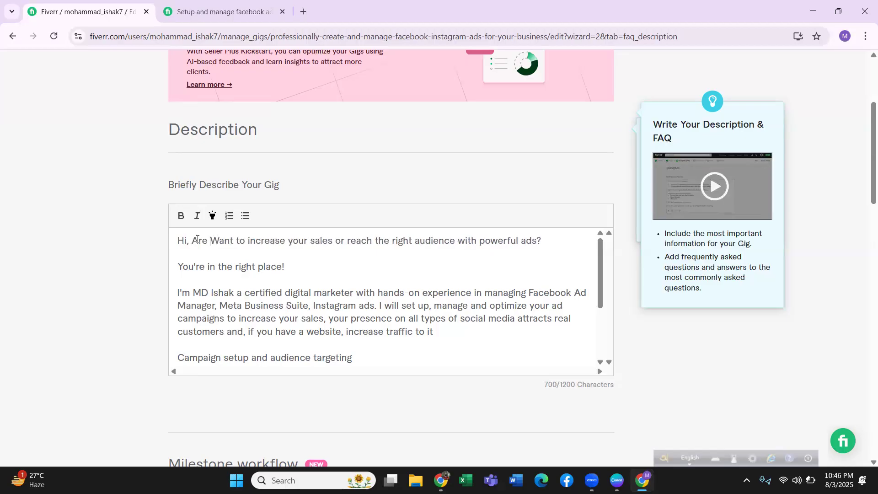
{"action": "type", "text": "You"}
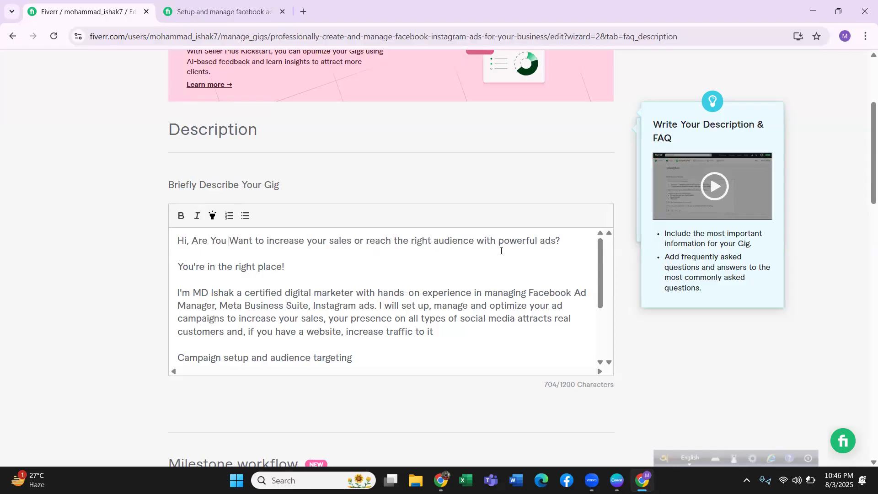
Remove the blank lines above and below "You're in the right place!" in the gig description.
{"action": "left_click", "coordinate": [212, 256]}
{"action": "key", "text": "BackSpace"}
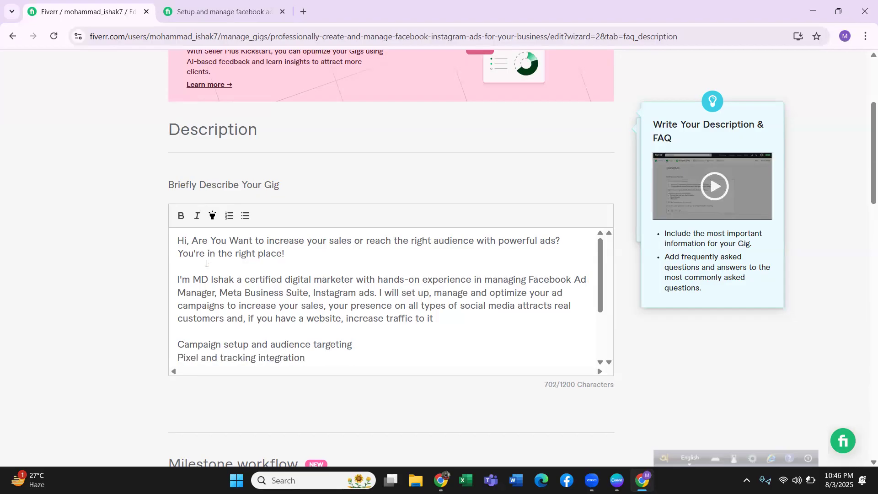
{"action": "left_click", "coordinate": [192, 267]}
{"action": "key", "text": "BackSpace"}
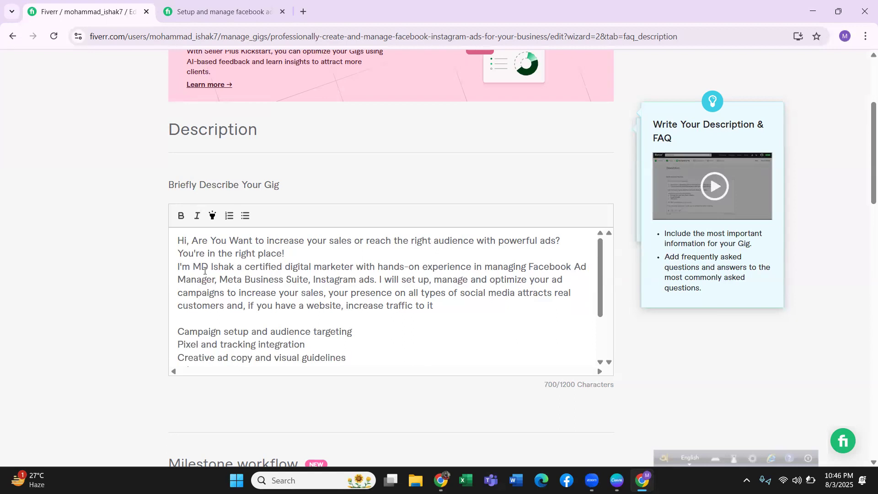
Capitalize "digital marketer" as "Digital Marketer" in the introduction sentence of the gig description.
{"action": "double_click", "coordinate": [292, 267]}
{"action": "type", "text": "Digital"}
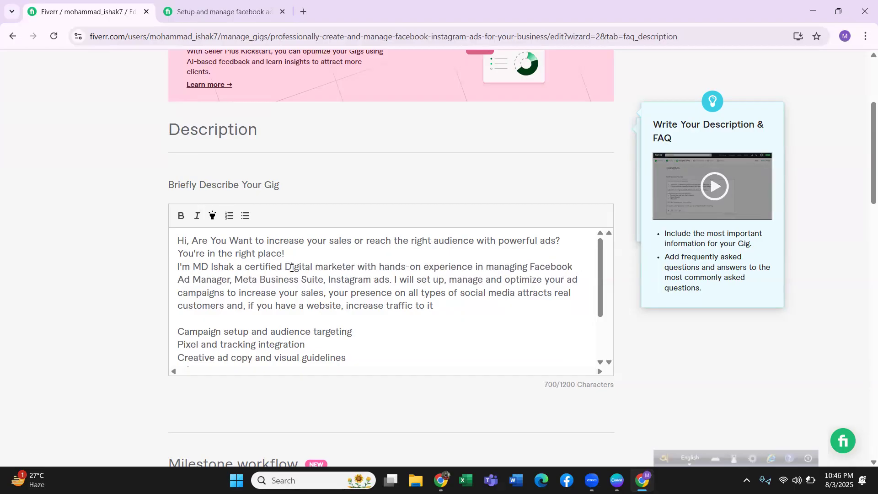
{"action": "left_click", "coordinate": [324, 266]}
{"action": "key", "text": "BackSpace"}
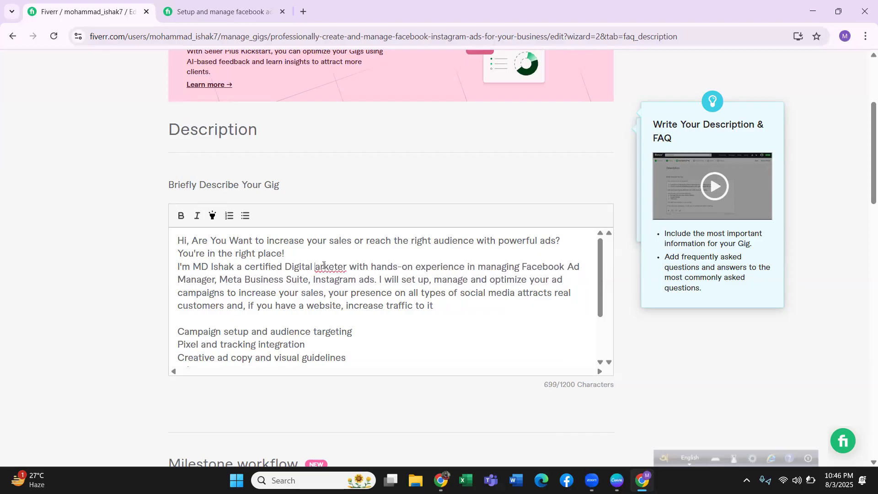
{"action": "type", "text": "M"}
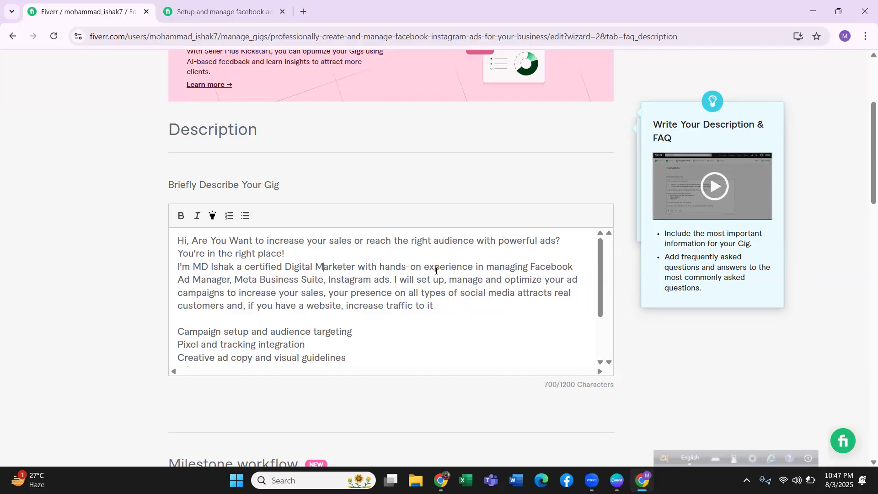
{"action": "left_click", "coordinate": [495, 269]}
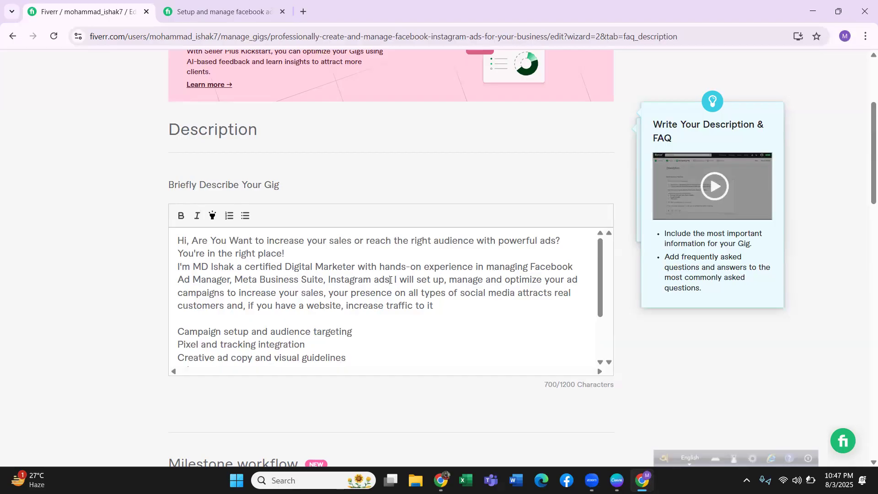
Add "And More" after "Instagram ads" in the introduction paragraph of the gig description.
{"action": "left_click", "coordinate": [390, 280]}
{"action": "type", "text": "And M"}
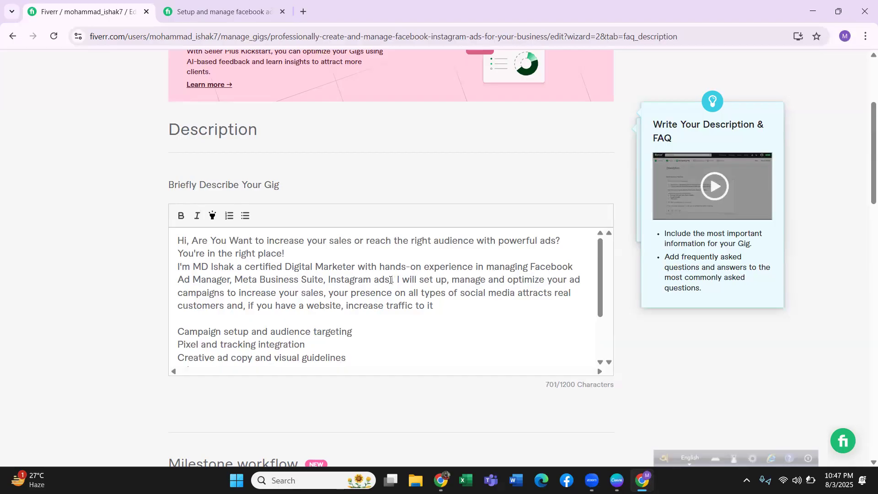
{"action": "type", "text": "ore"}
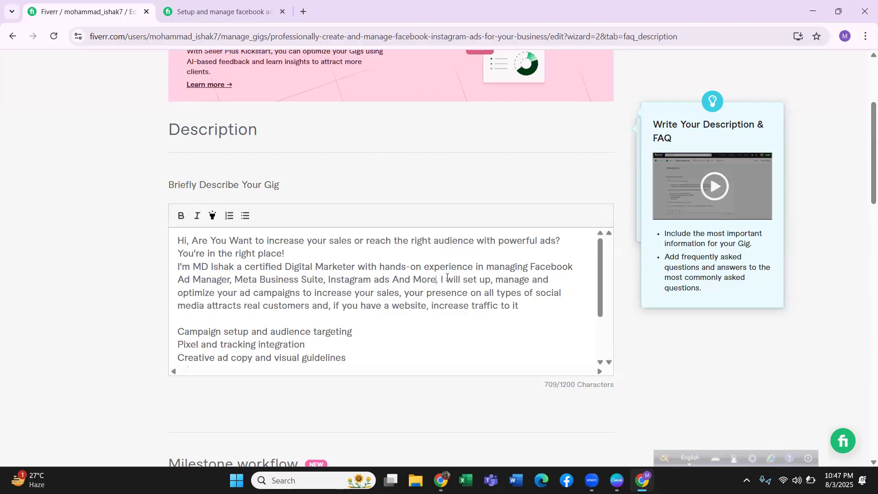
{"action": "left_click", "coordinate": [491, 281]}
{"action": "type", "text": ","}
Capitalize "Campaigns" and "Social Media" in the introduction paragraph's sentence about optimizing ads.
{"action": "left_click", "coordinate": [259, 293]}
{"action": "key", "text": "BackSpace"}
{"action": "type", "text": "C"}
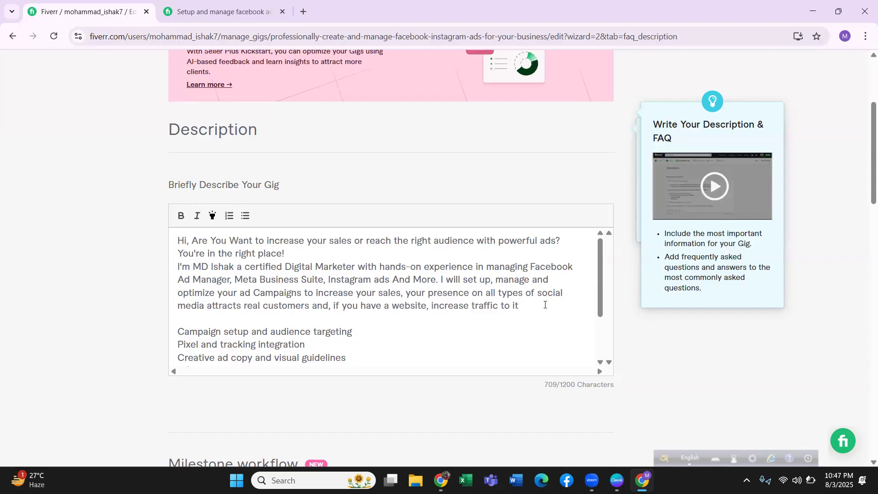
{"action": "key", "text": "BackSpace"}
{"action": "type", "text": "S"}
{"action": "key", "text": "BackSpace"}
{"action": "type", "text": "M"}
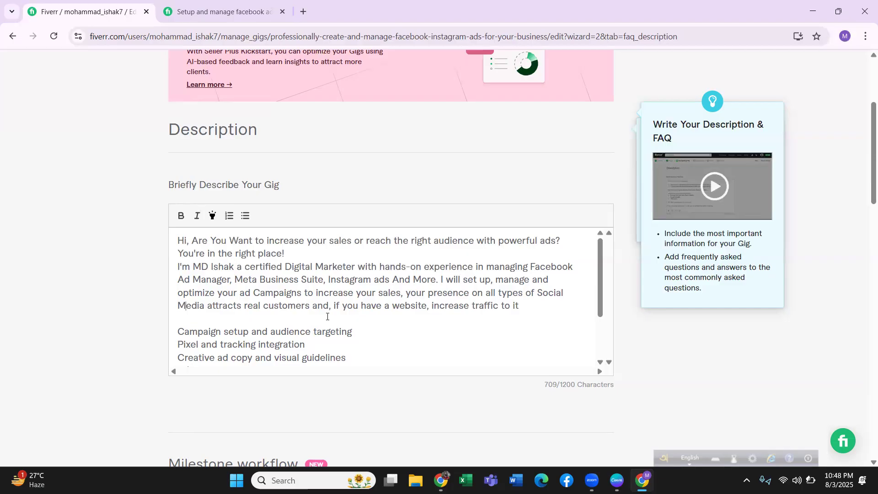
Polish the end of the introduction: remove the comma after "customers and", capitalize "Website", and finish with a period.
{"action": "key", "text": "BackSpace"}
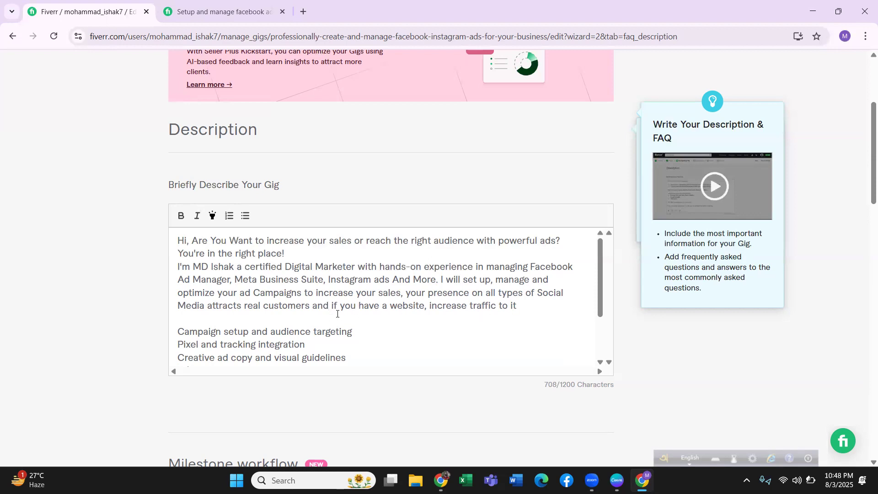
{"action": "left_click", "coordinate": [399, 309]}
{"action": "key", "text": "BackSpace"}
{"action": "type", "text": "W"}
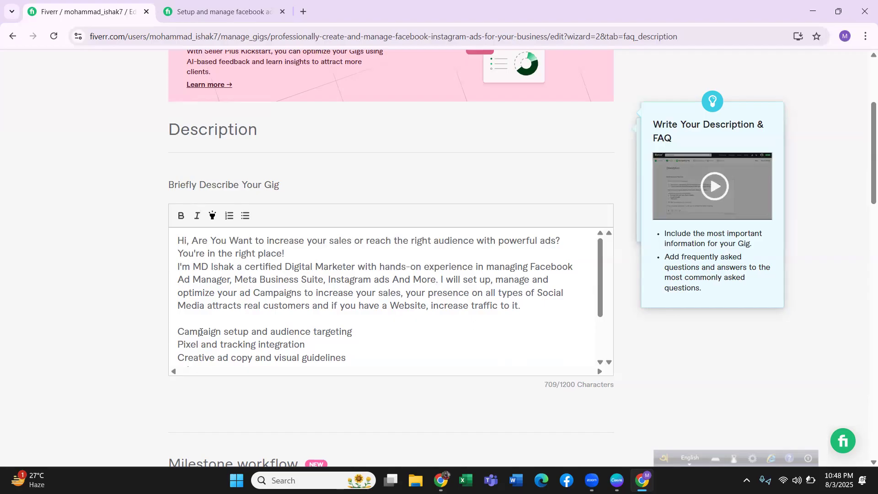
Insert the heading line "Why Choose Me?" directly above "Campaign setup and audience targeting" in the gig description.
{"action": "left_click", "coordinate": [183, 321]}
{"action": "key", "text": "Return"}
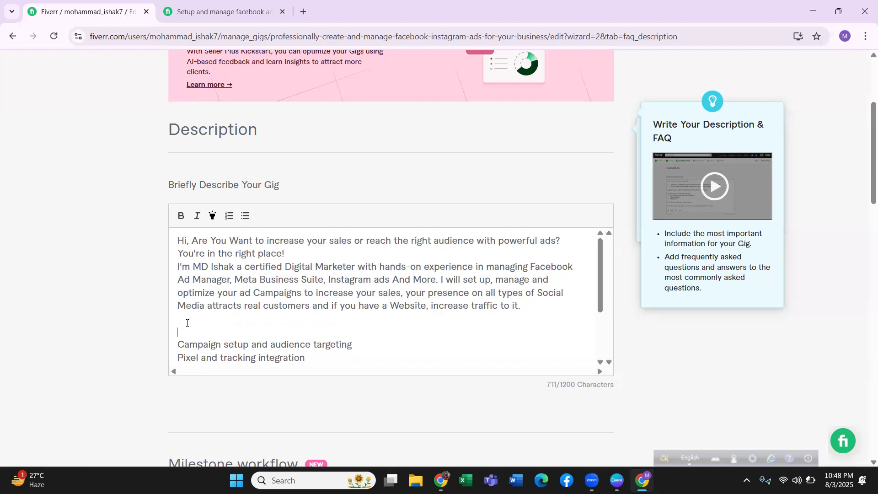
{"action": "type", "text": "Why Choos"}
{"action": "key", "text": "BackSpace"}
{"action": "type", "text": "e Me?"}
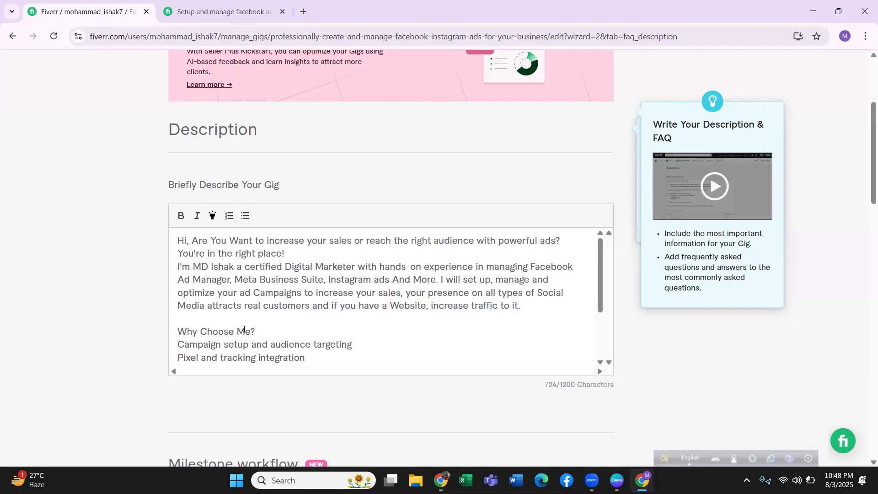
Make the "Why Choose Me?" heading bold.
{"action": "left_click_drag", "start_coordinate": [256, 331], "coordinate": [175, 333]}
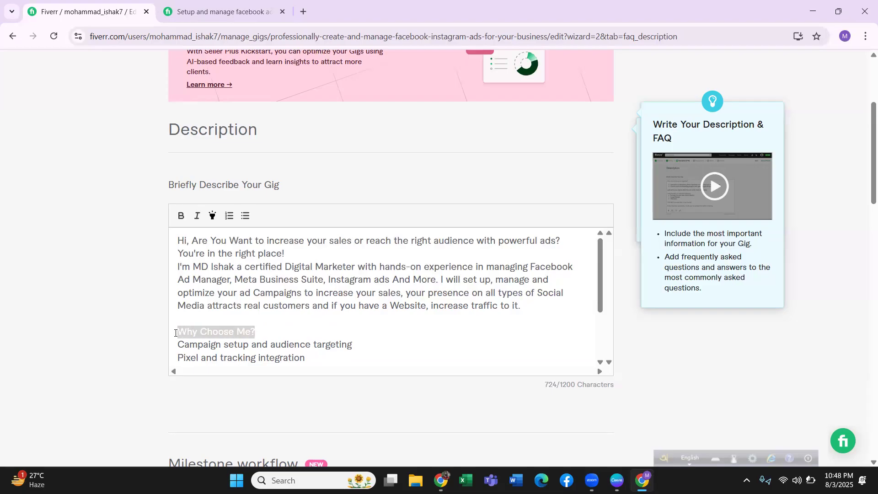
{"action": "left_click", "coordinate": [182, 219]}
{"action": "left_click", "coordinate": [245, 302]}
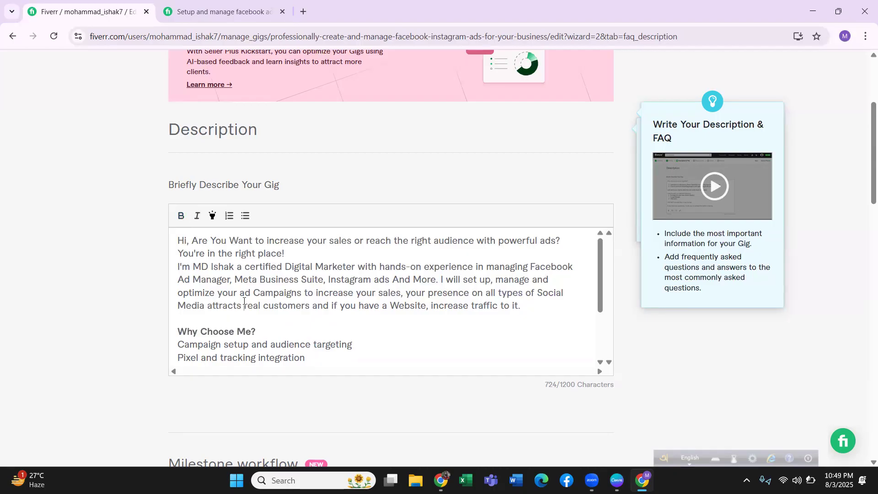
Add a new line reading "Your Satisfaction" below "Campaign setup and audience targeting", with the spelling corrected.
{"action": "scroll", "coordinate": [209, 328], "scroll_direction": "down", "scroll_amount": 1}
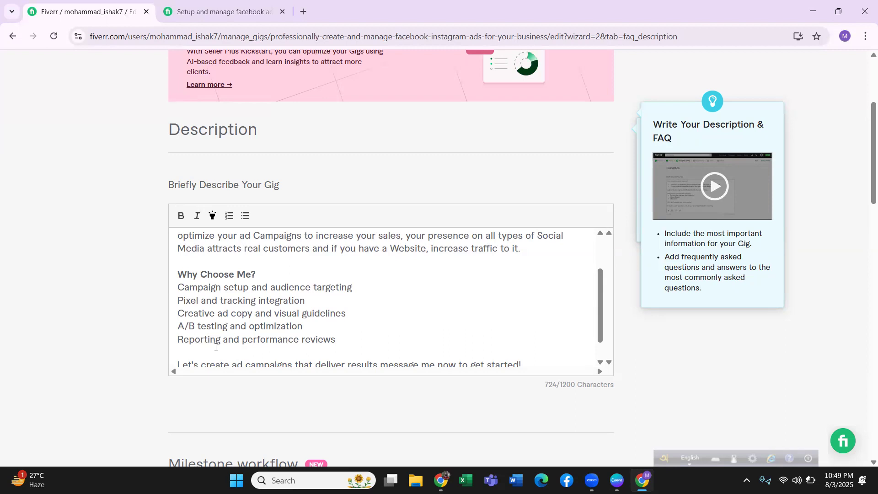
{"action": "left_click", "coordinate": [355, 287]}
{"action": "key", "text": "Return"}
{"action": "type", "text": "Cli"}
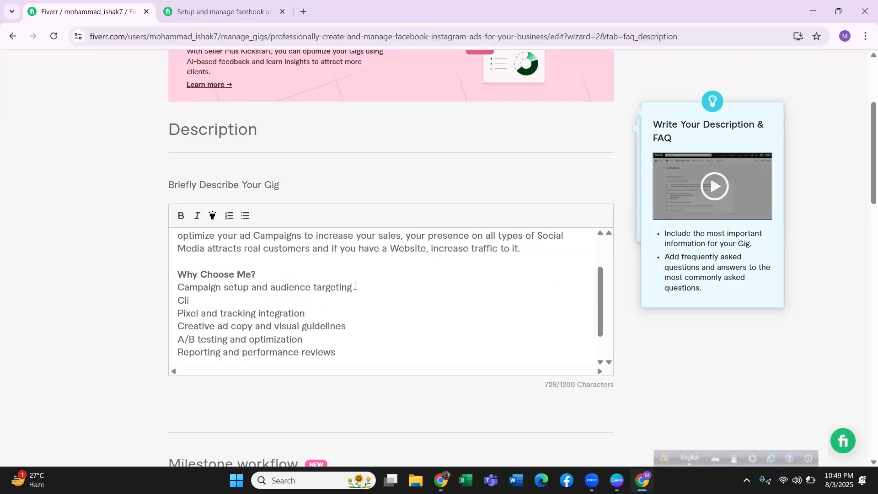
{"action": "type", "text": "ent Saticfaction"}
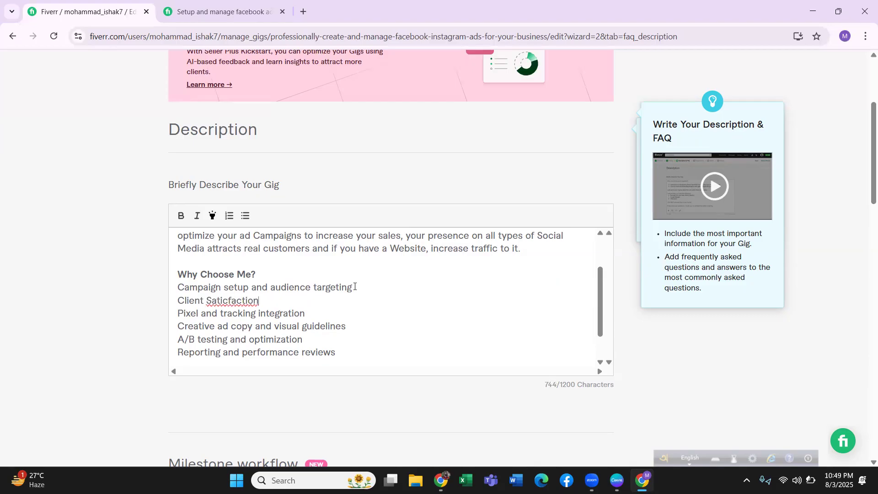
{"action": "left_click_drag", "start_coordinate": [206, 301], "coordinate": [171, 307]}
{"action": "type", "text": "Your"}
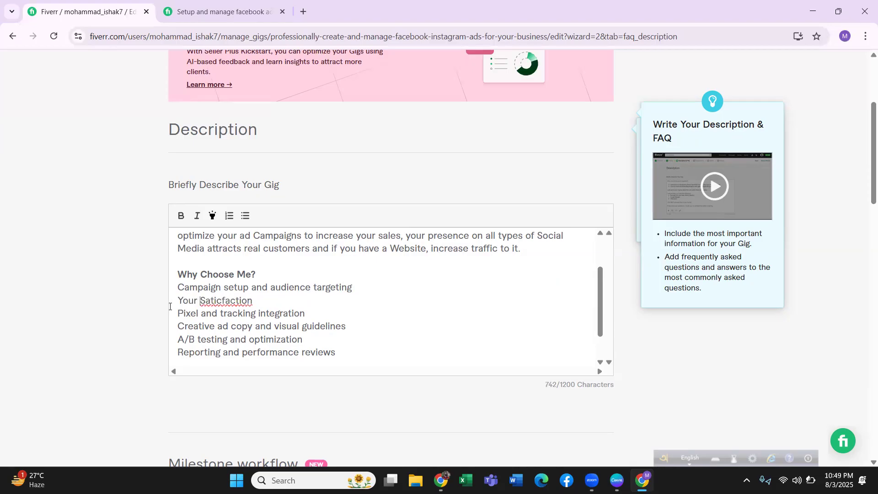
{"action": "right_click", "coordinate": [231, 302]}
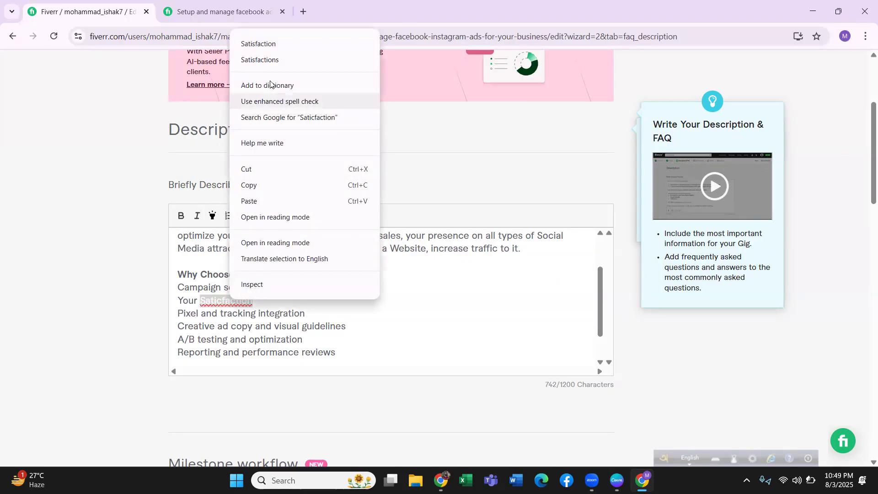
{"action": "left_click", "coordinate": [273, 46]}
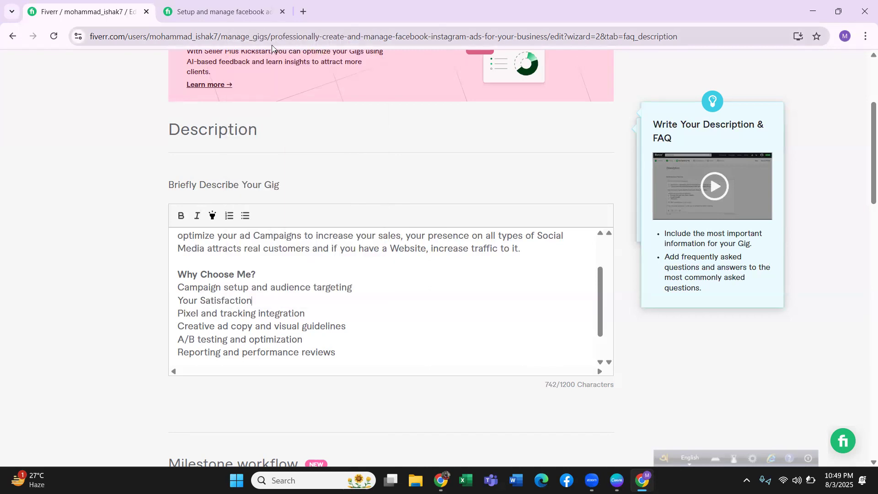
Complete the new line as "Your Satisfaction is My Priority", correcting the spelling of "Priority".
{"action": "type", "text": "is "}
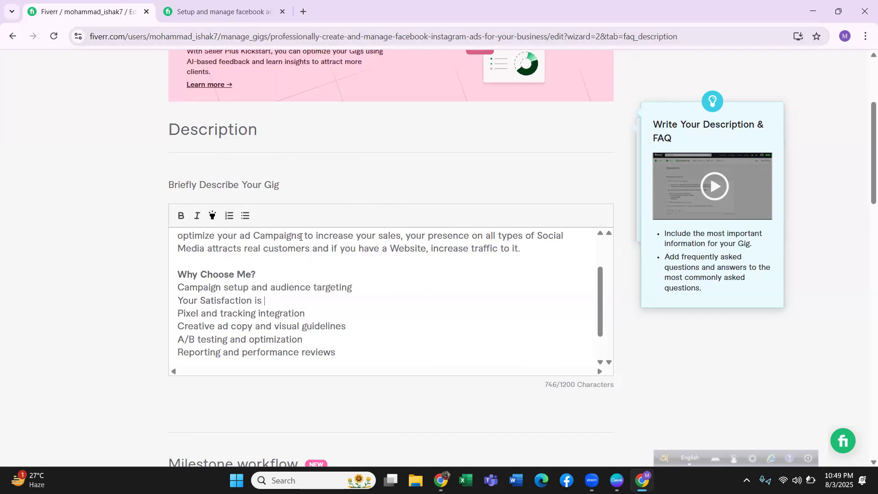
{"action": "type", "text": "My Pioroty"}
{"action": "right_click", "coordinate": [297, 301]}
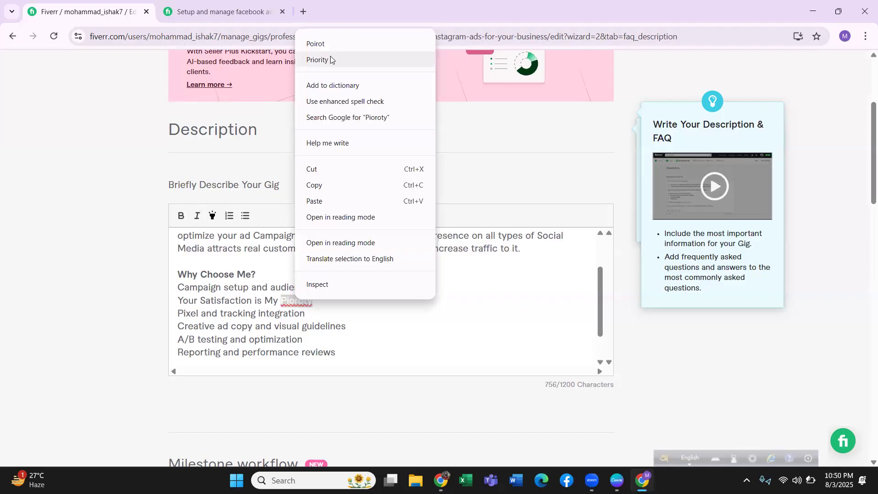
{"action": "left_click", "coordinate": [330, 59]}
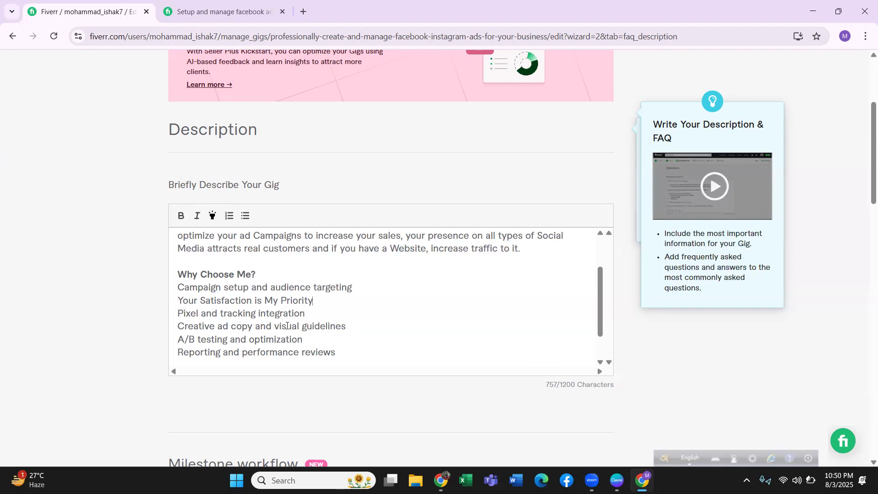
Format the six service lines under "Why Choose Me?" as a bulleted list.
{"action": "left_click_drag", "start_coordinate": [178, 287], "coordinate": [339, 353]}
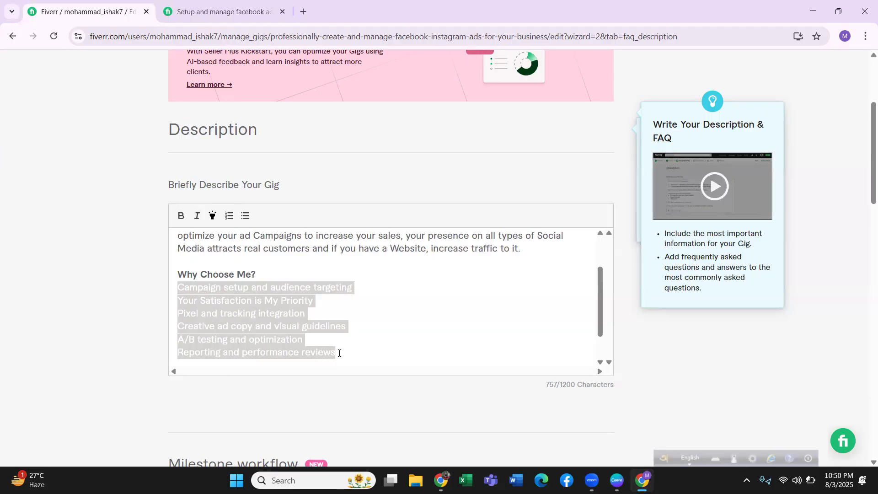
{"action": "left_click", "coordinate": [231, 217]}
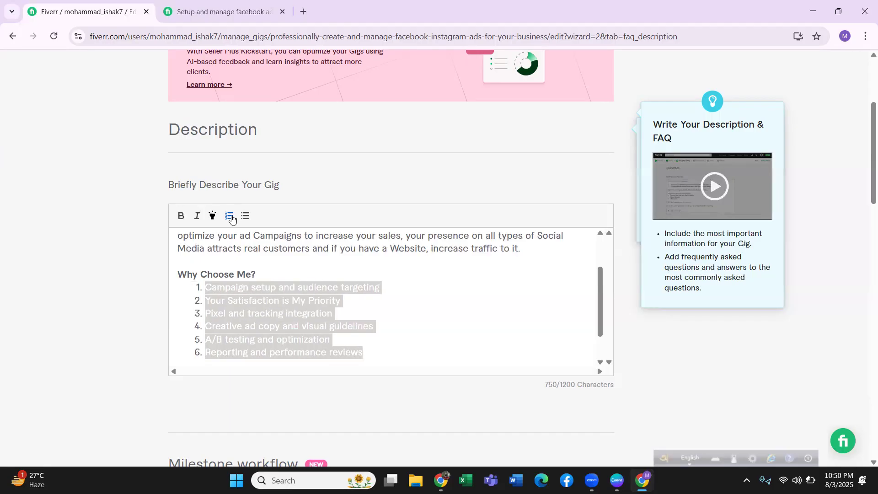
{"action": "left_click", "coordinate": [246, 216]}
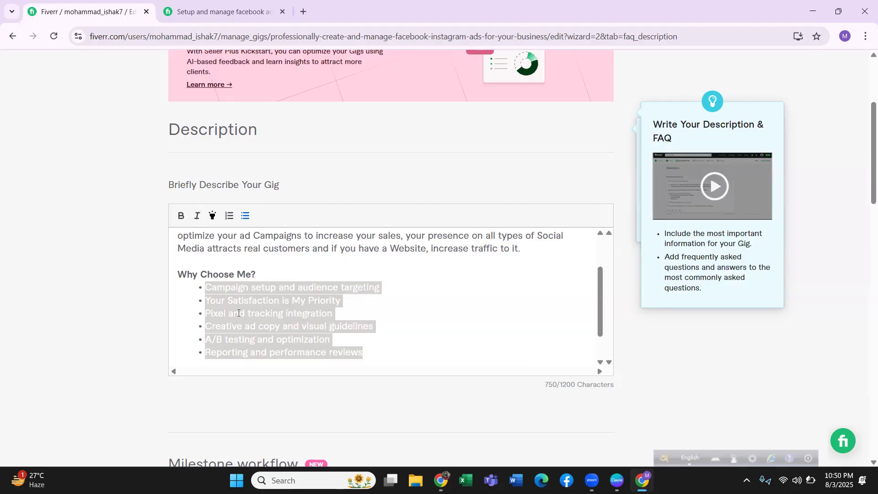
{"action": "left_click", "coordinate": [276, 275]}
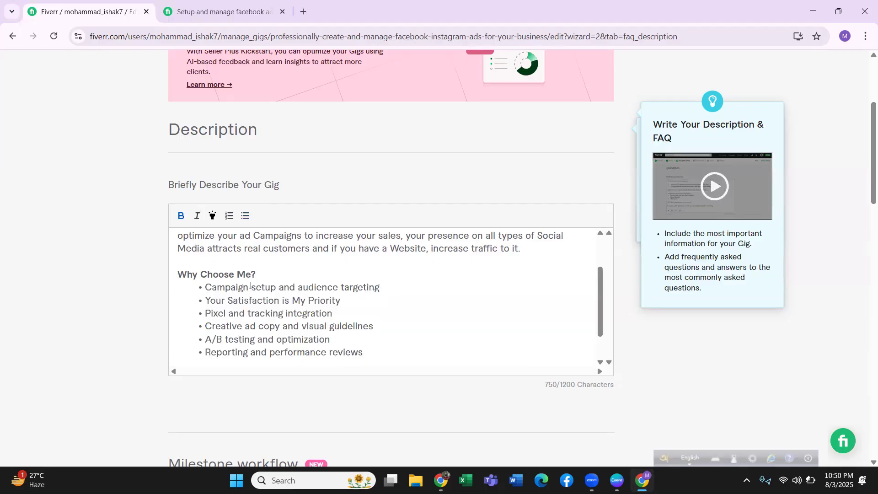
Split the closing line into two sentences with a period after "results" and a capitalized "Message".
{"action": "scroll", "coordinate": [276, 311], "scroll_direction": "down", "scroll_amount": 1}
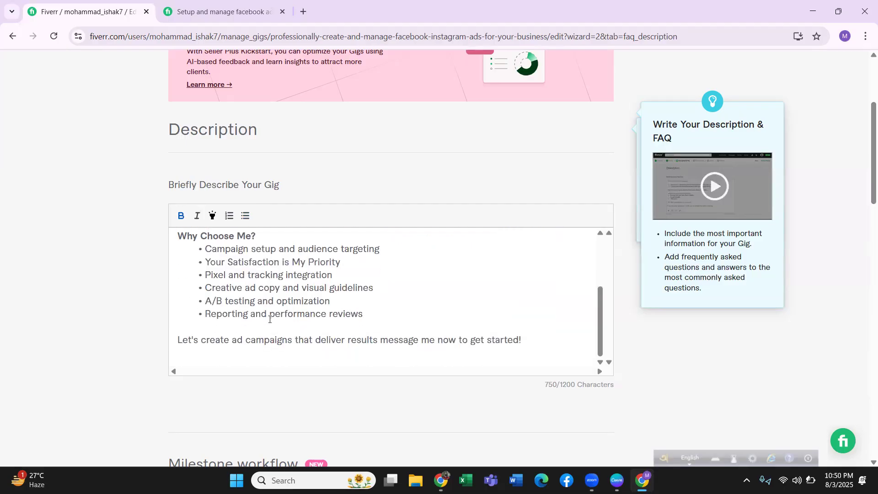
{"action": "scroll", "coordinate": [229, 329], "scroll_direction": "down", "scroll_amount": 2}
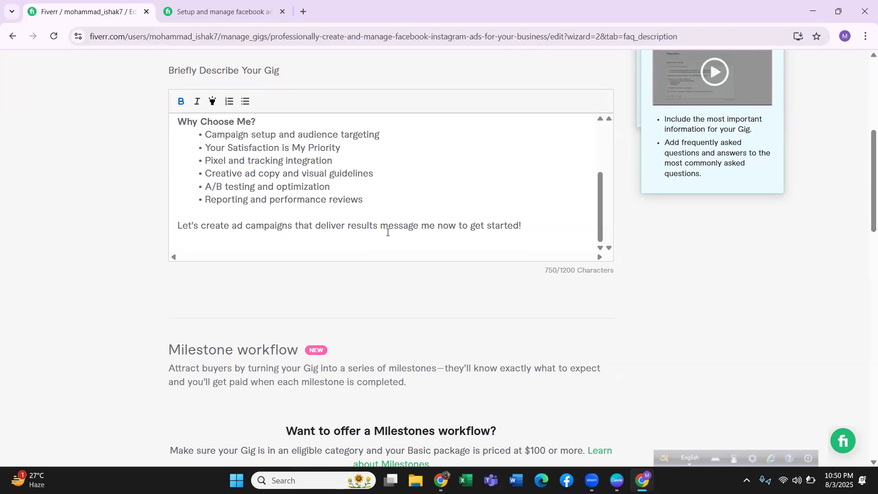
{"action": "scroll", "coordinate": [373, 269], "scroll_direction": "up", "scroll_amount": 3}
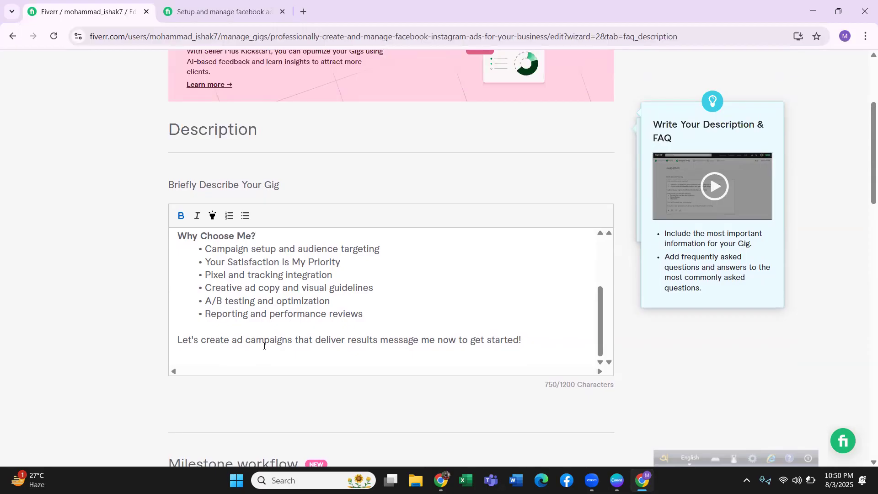
{"action": "left_click", "coordinate": [378, 340]}
{"action": "type", "text": "."}
{"action": "left_click", "coordinate": [383, 348]}
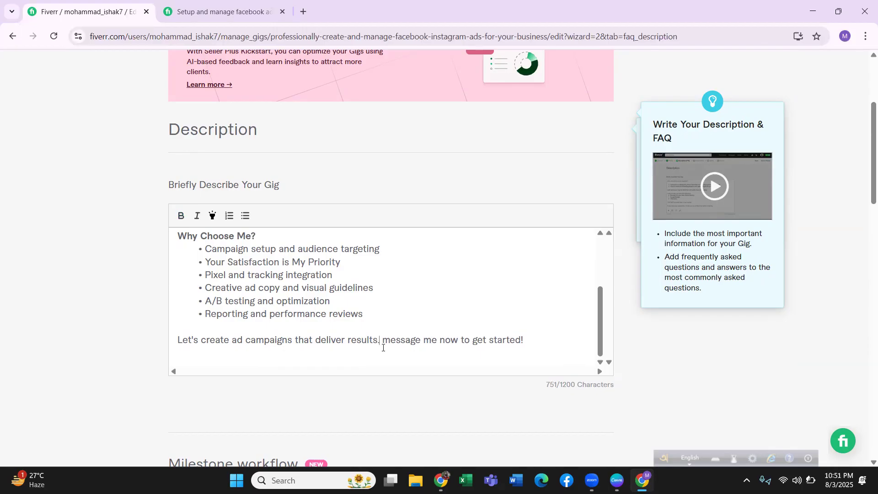
{"action": "key", "text": "Delete"}
{"action": "type", "text": "M"}
Replace "now to get started" with "Before Placing Order" in the closing sentence, keeping the exclamation mark.
{"action": "left_click_drag", "start_coordinate": [440, 342], "coordinate": [520, 342]}
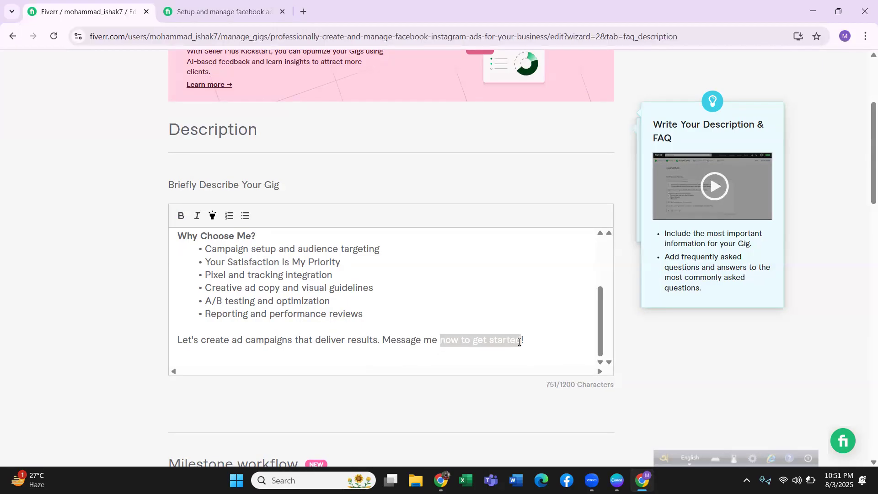
{"action": "type", "text": "Befo"}
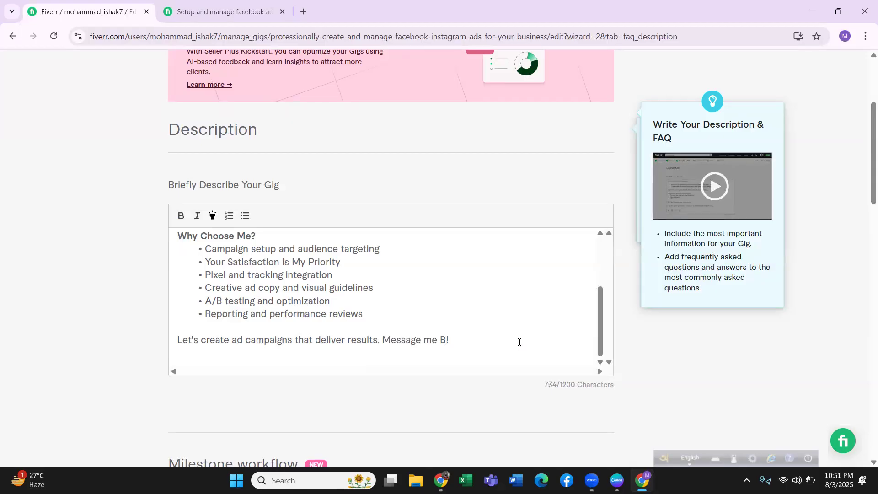
{"action": "type", "text": "re Placing Order"}
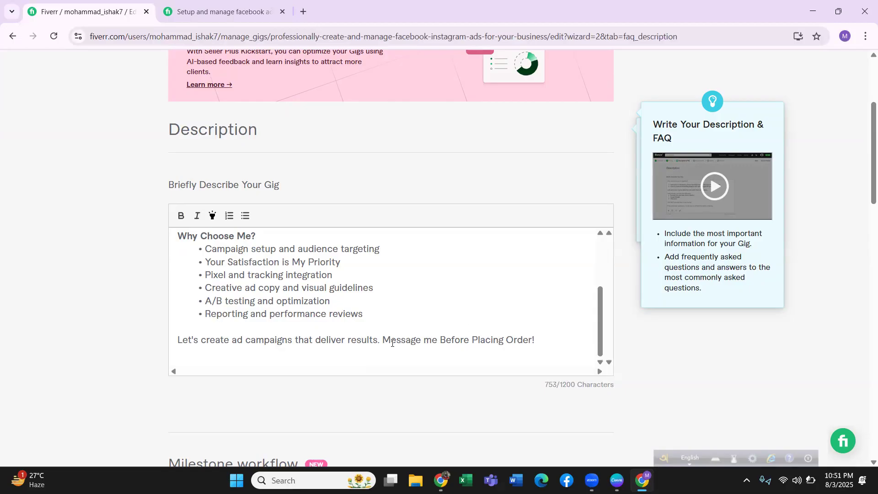
Make the closing sentence "Message me Before Placing Order!" bold.
{"action": "left_click_drag", "start_coordinate": [383, 339], "coordinate": [534, 339]}
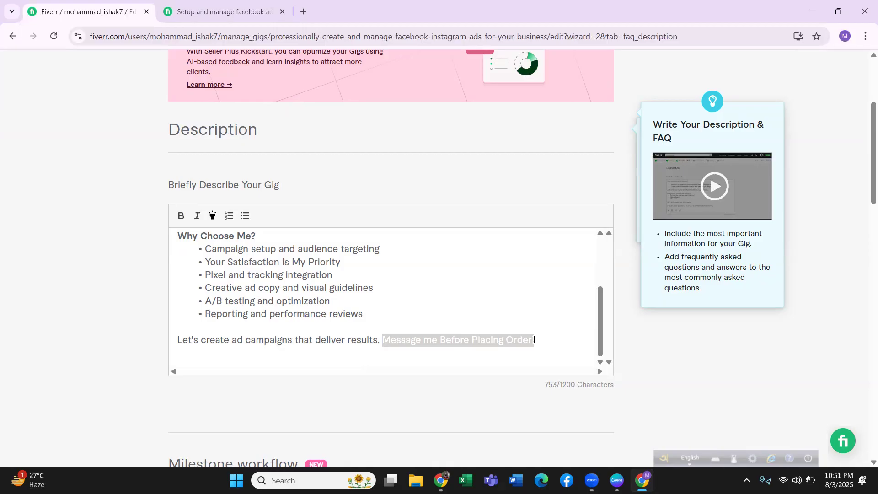
{"action": "left_click", "coordinate": [180, 216]}
{"action": "left_click", "coordinate": [334, 345]}
{"action": "scroll", "coordinate": [335, 345], "scroll_direction": "up", "scroll_amount": 3}
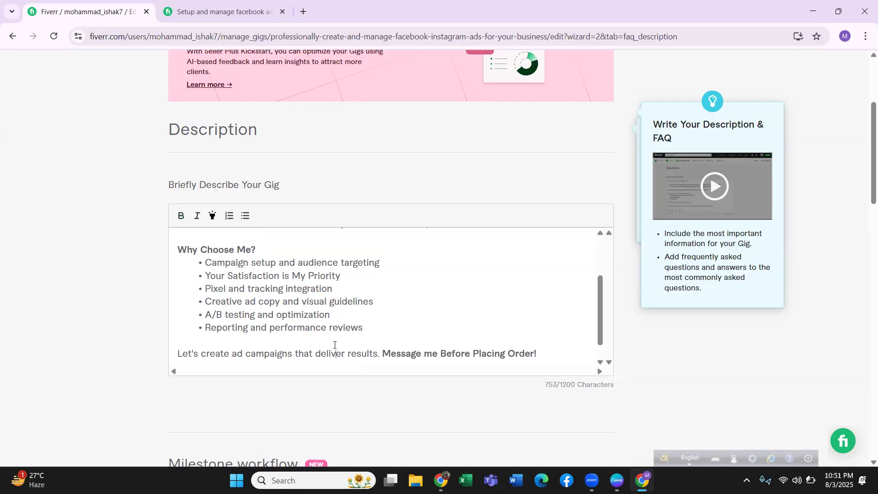
{"action": "scroll", "coordinate": [320, 323], "scroll_direction": "up", "scroll_amount": 2}
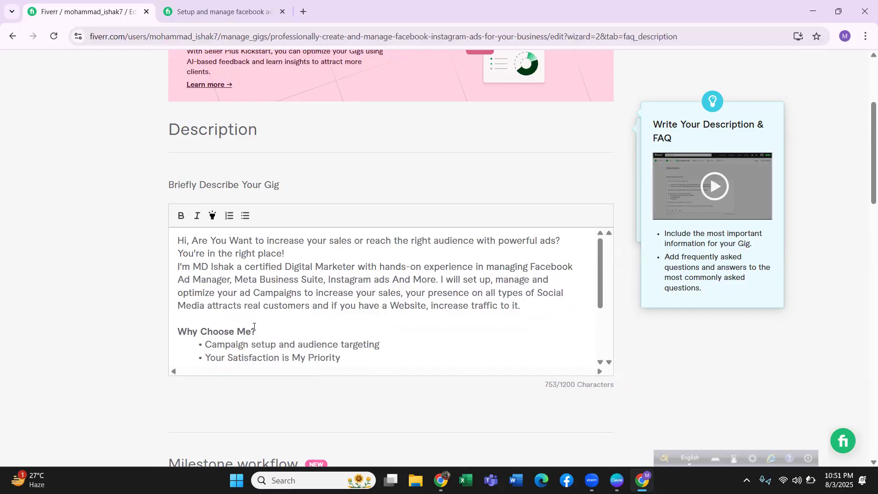
{"action": "scroll", "coordinate": [275, 285], "scroll_direction": "down", "scroll_amount": 5}
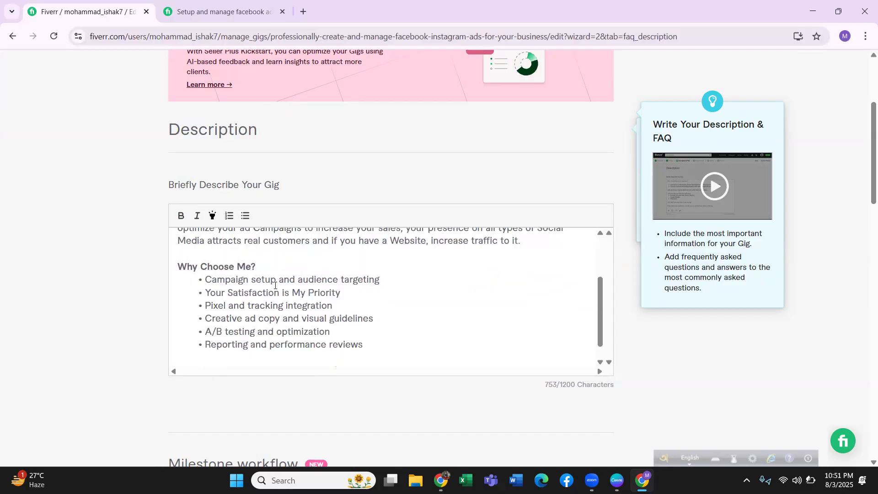
{"action": "left_click_drag", "start_coordinate": [545, 384], "coordinate": [558, 386]}
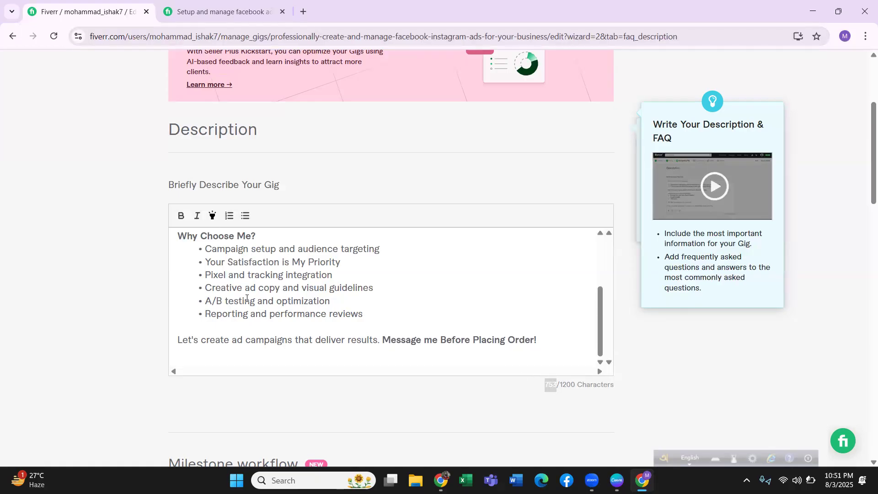
Remove the empty line after the closing sentence "Message me Before Placing Order!" in the gig description.
{"action": "left_click", "coordinate": [262, 348]}
{"action": "key", "text": "BackSpace"}
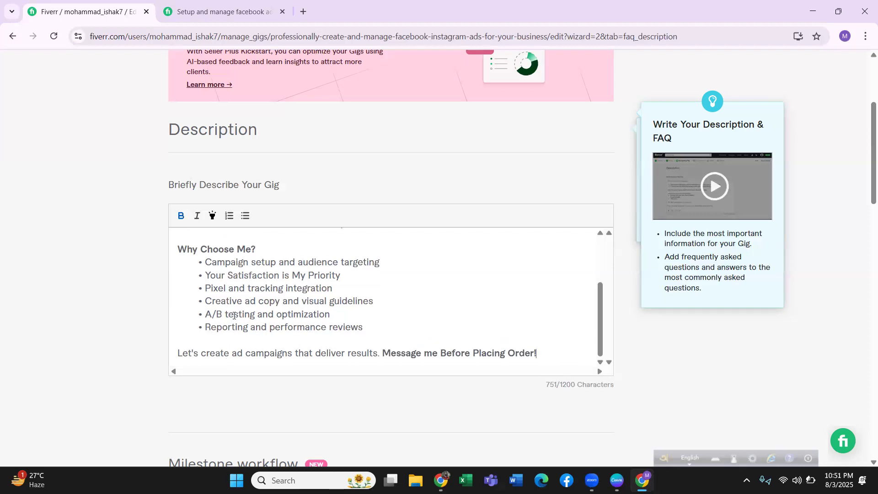
{"action": "scroll", "coordinate": [234, 316], "scroll_direction": "up", "scroll_amount": 2}
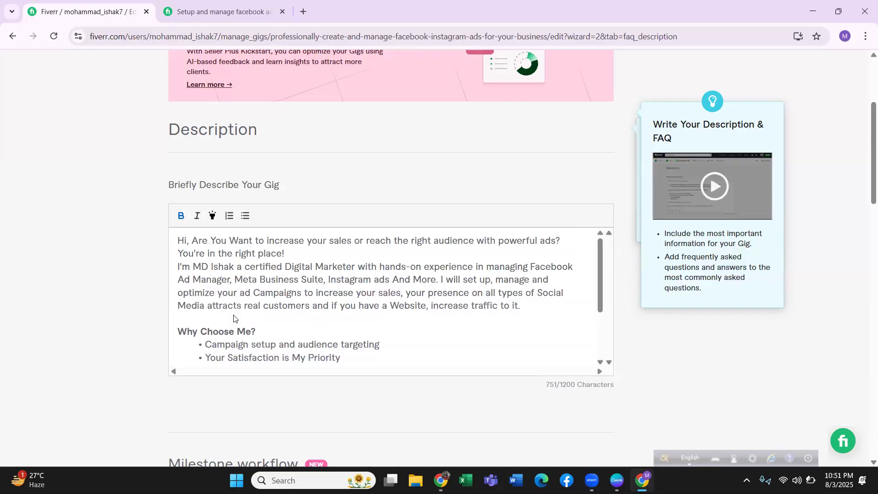
{"action": "scroll", "coordinate": [234, 318], "scroll_direction": "up", "scroll_amount": 1}
{"action": "scroll", "coordinate": [247, 308], "scroll_direction": "up", "scroll_amount": 3}
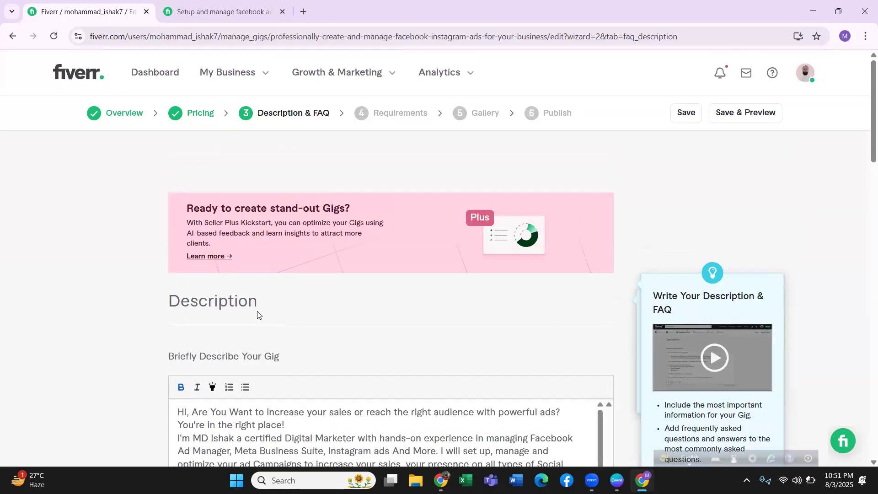
Make the words "Digital Marketer" in the description's introduction bold.
{"action": "scroll", "coordinate": [261, 344], "scroll_direction": "down", "scroll_amount": 5}
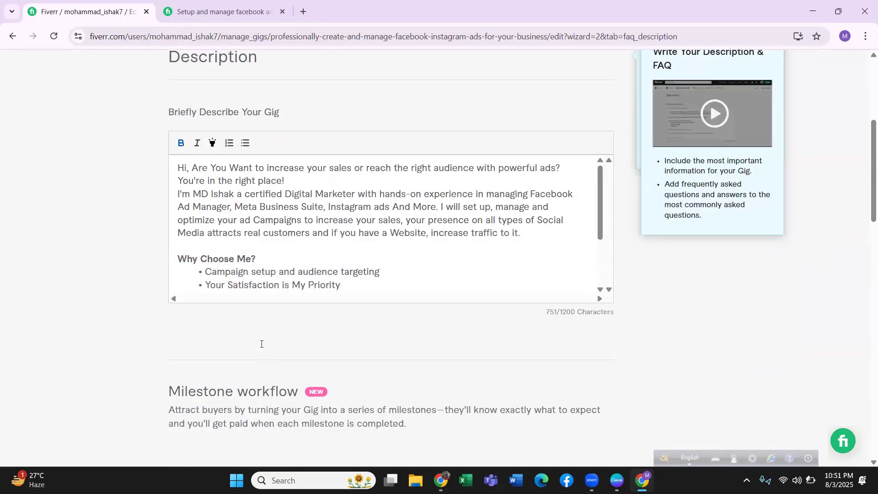
{"action": "scroll", "coordinate": [262, 342], "scroll_direction": "down", "scroll_amount": 1}
{"action": "scroll", "coordinate": [227, 214], "scroll_direction": "down", "scroll_amount": 2}
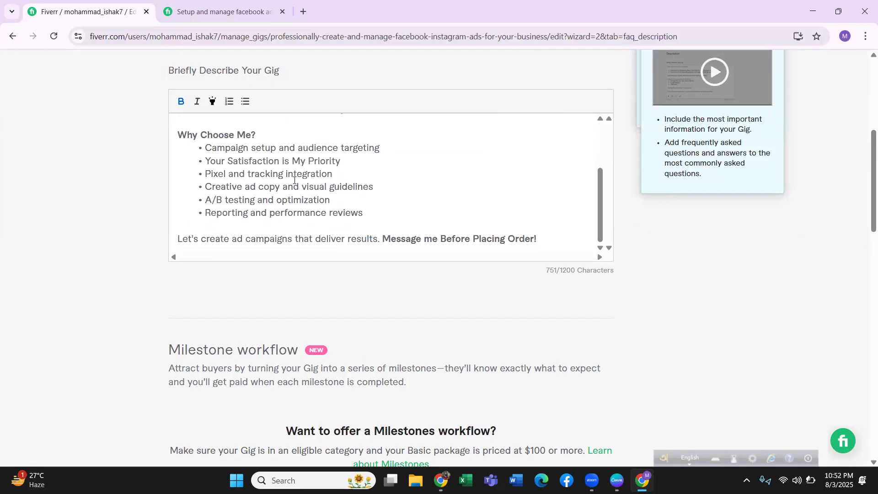
{"action": "scroll", "coordinate": [295, 180], "scroll_direction": "up", "scroll_amount": 3}
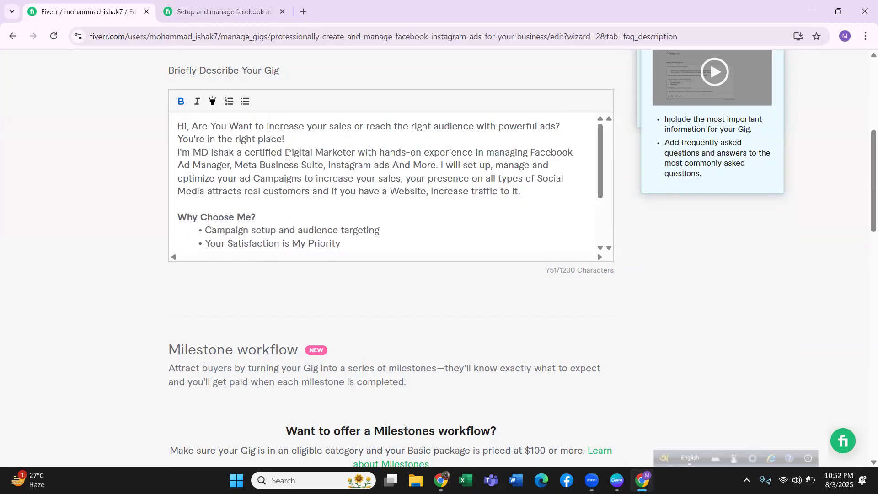
{"action": "left_click_drag", "start_coordinate": [299, 150], "coordinate": [359, 156]}
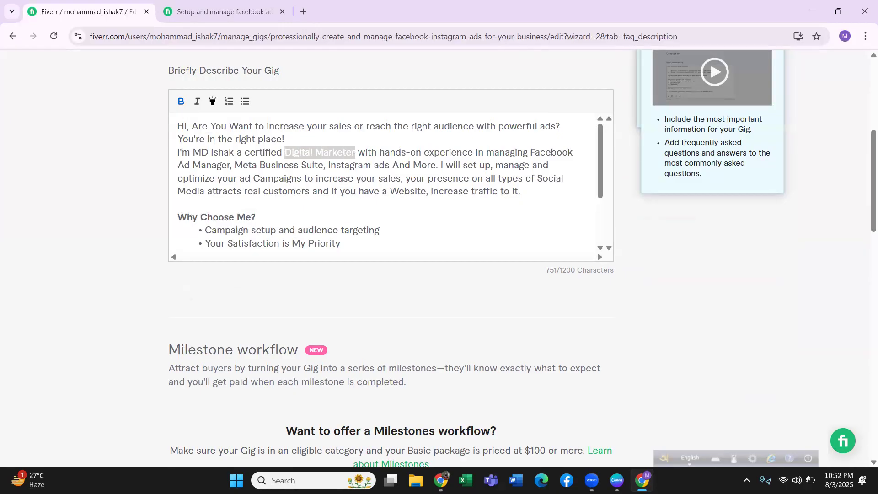
{"action": "left_click", "coordinate": [184, 102]}
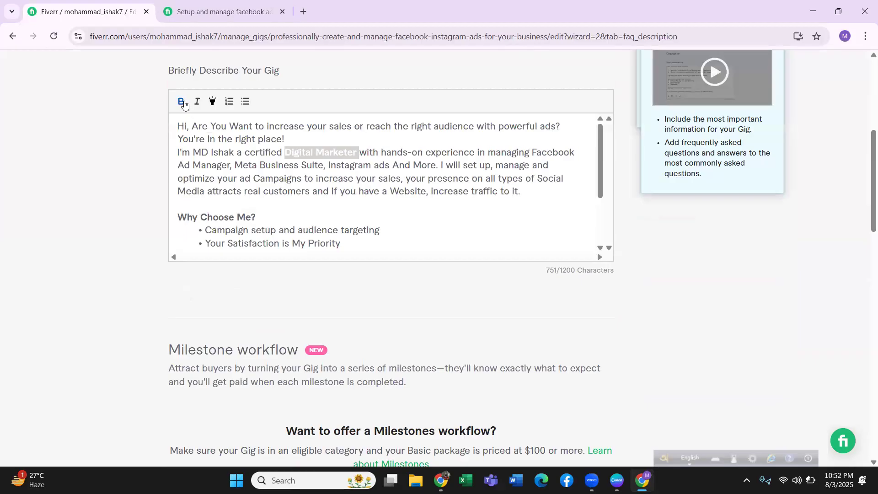
{"action": "left_click", "coordinate": [340, 195]}
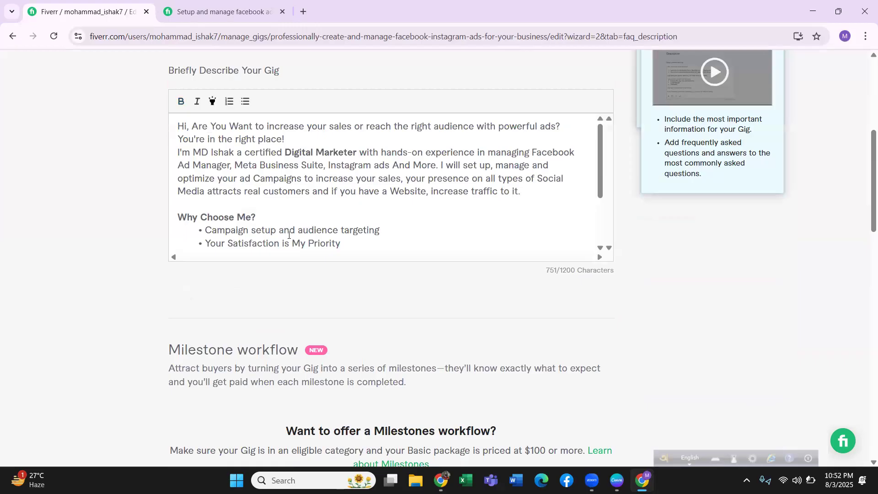
Start a new question-and-answer entry in the Frequently Asked Questions section.
{"action": "scroll", "coordinate": [308, 273], "scroll_direction": "down", "scroll_amount": 5}
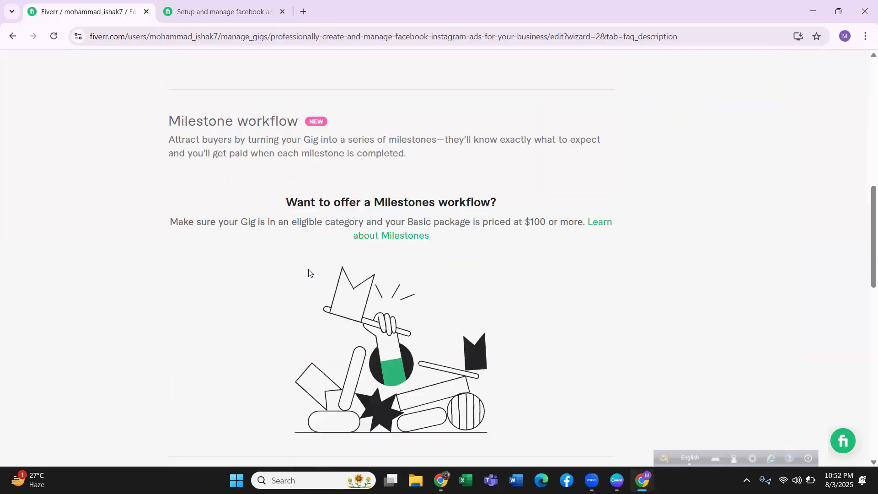
{"action": "scroll", "coordinate": [309, 273], "scroll_direction": "down", "scroll_amount": 4}
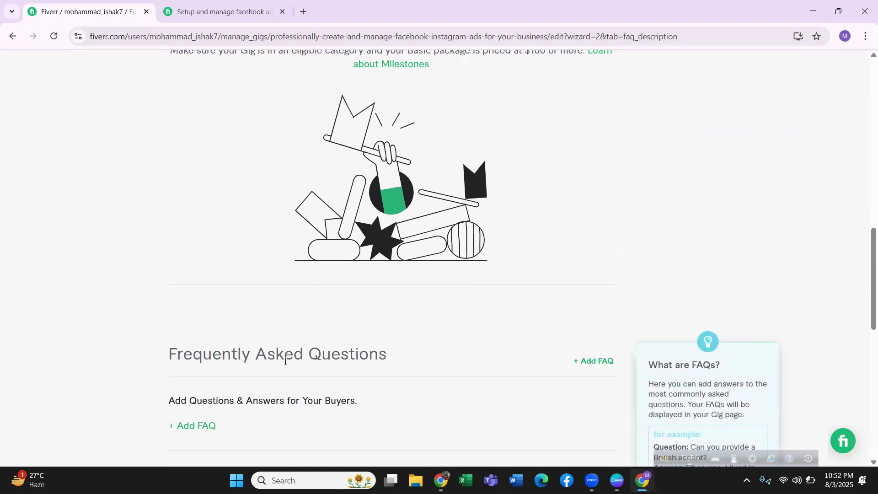
{"action": "scroll", "coordinate": [381, 377], "scroll_direction": "down", "scroll_amount": 4}
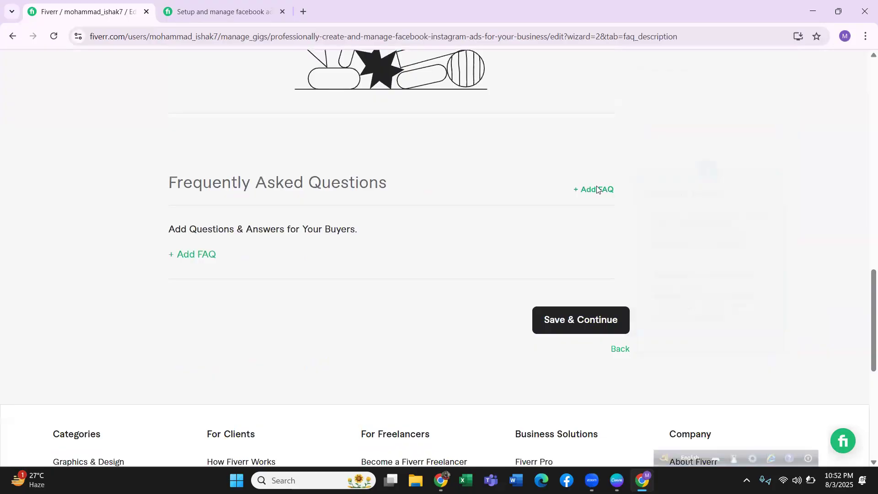
{"action": "left_click", "coordinate": [591, 189]}
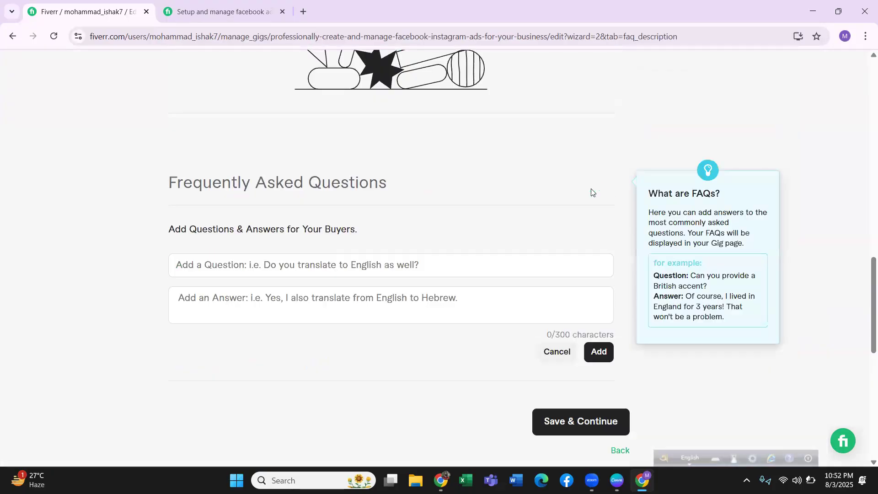
{"action": "left_click", "coordinate": [245, 269]}
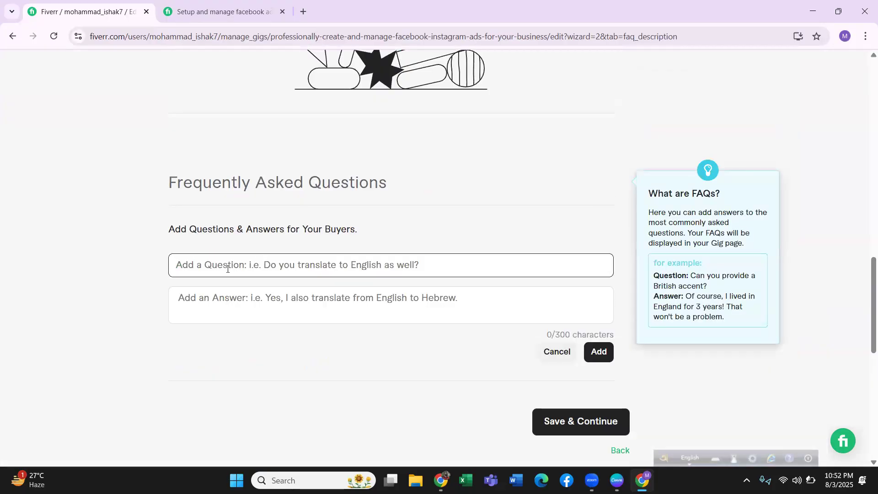
{"action": "left_click", "coordinate": [222, 299]}
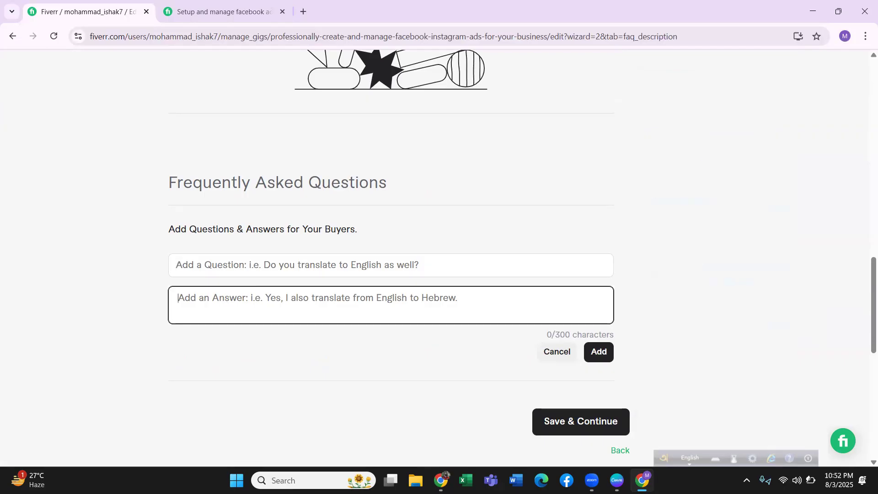
Switch to the Google Docs gig document and copy the question "Will you set up the entire ad campaign from scratch?" from its FAQ Section.
{"action": "mouse_move", "coordinate": [441, 480]}
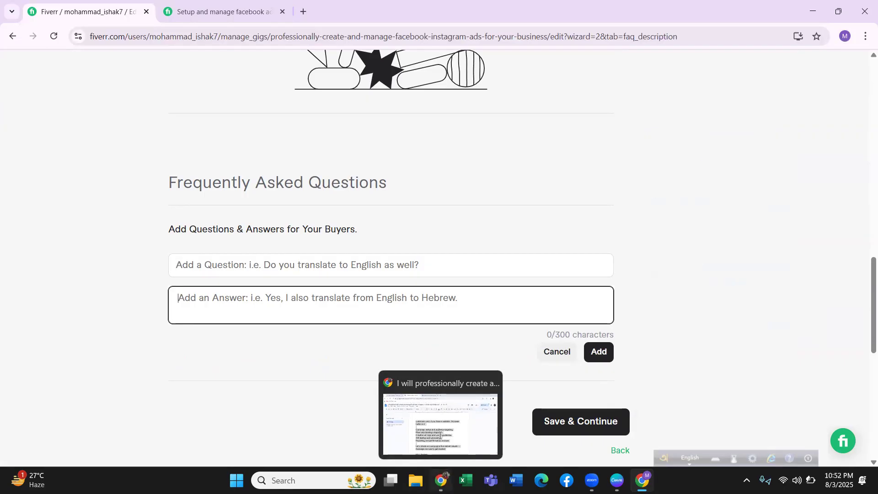
{"action": "left_click", "coordinate": [440, 435]}
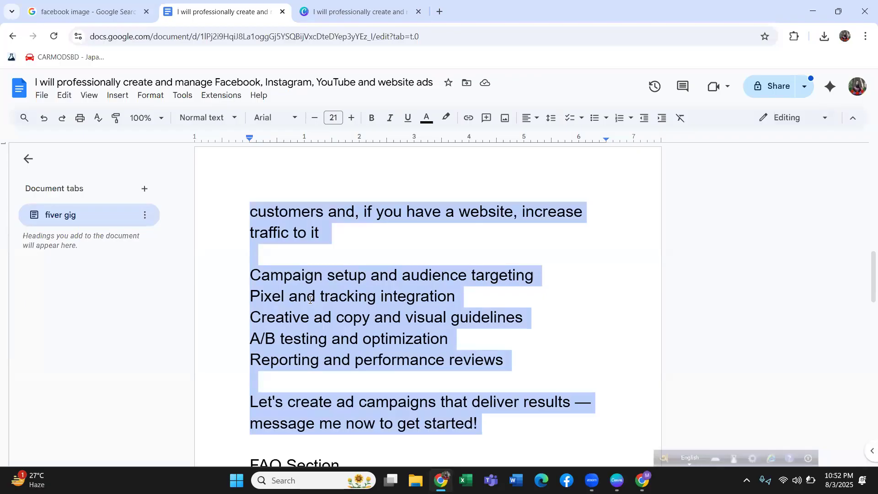
{"action": "left_click", "coordinate": [316, 317]}
{"action": "scroll", "coordinate": [316, 316], "scroll_direction": "down", "scroll_amount": 10}
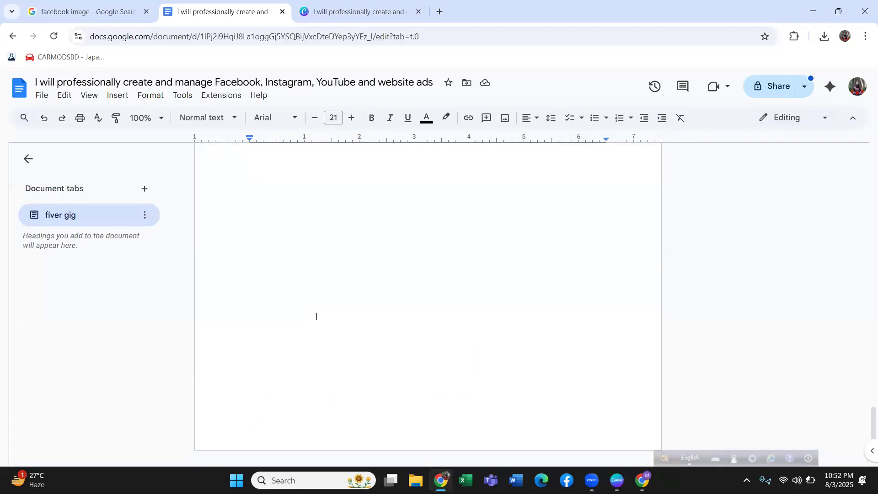
{"action": "scroll", "coordinate": [319, 320], "scroll_direction": "down", "scroll_amount": 1}
{"action": "scroll", "coordinate": [318, 320], "scroll_direction": "up", "scroll_amount": 3}
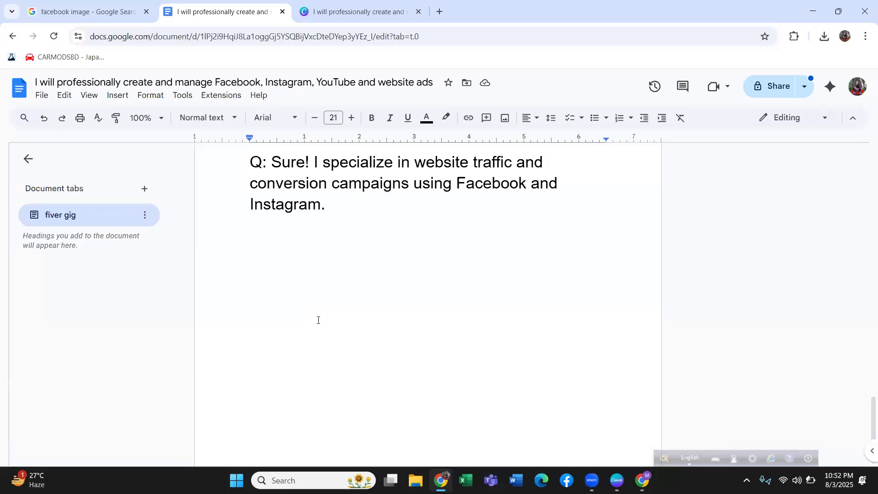
{"action": "scroll", "coordinate": [318, 320], "scroll_direction": "up", "scroll_amount": 5}
{"action": "scroll", "coordinate": [318, 320], "scroll_direction": "up", "scroll_amount": 3}
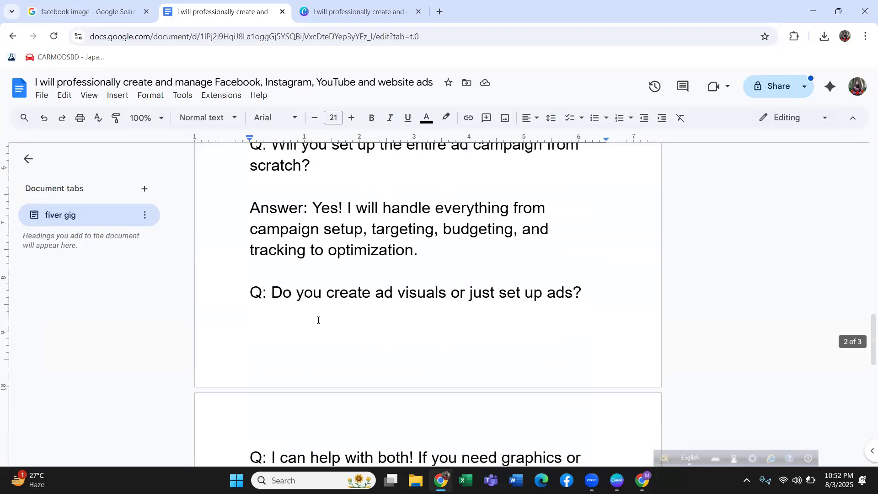
{"action": "scroll", "coordinate": [318, 321], "scroll_direction": "up", "scroll_amount": 4}
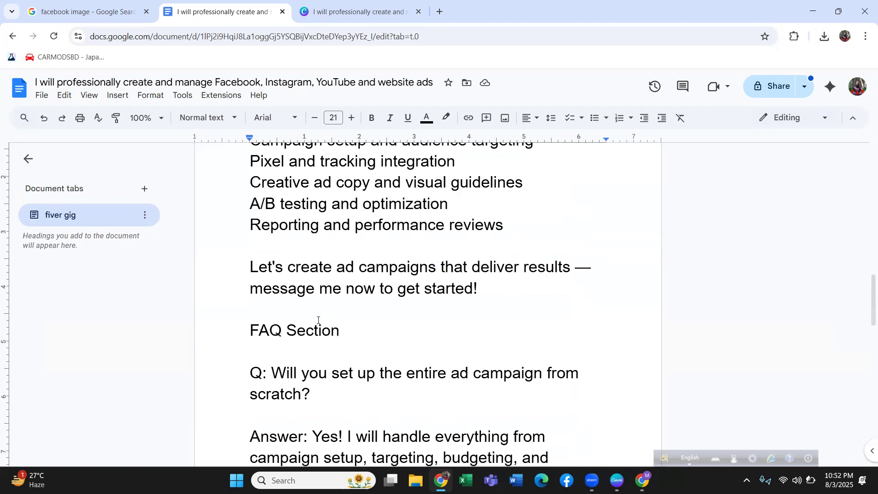
{"action": "left_click", "coordinate": [283, 369]}
{"action": "left_click_drag", "start_coordinate": [283, 368], "coordinate": [320, 390]}
{"action": "right_click", "coordinate": [328, 373]}
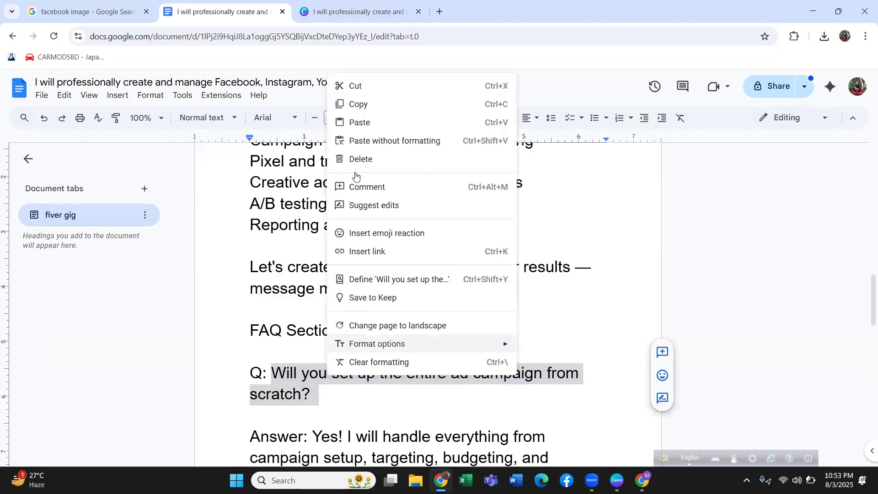
{"action": "left_click", "coordinate": [361, 105]}
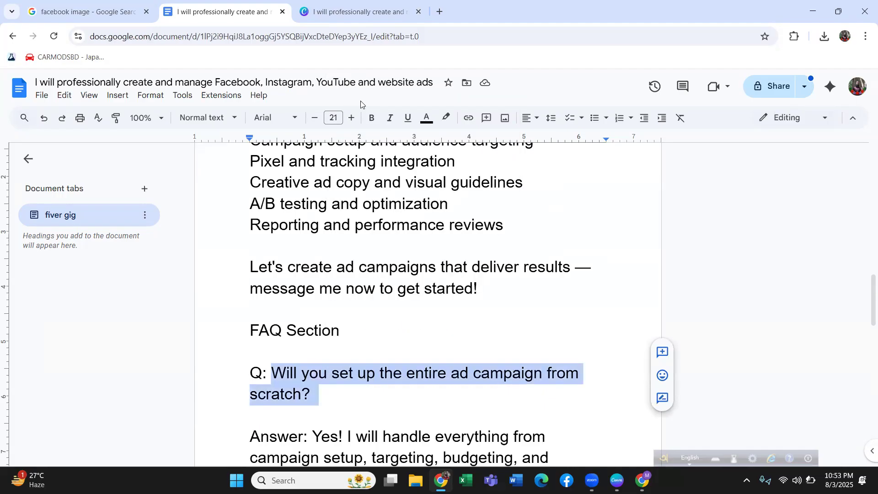
Return to the Fiverr gig and paste "Will you set up the entire ad campaign from scratch?" as the FAQ question.
{"action": "left_click", "coordinate": [642, 480]}
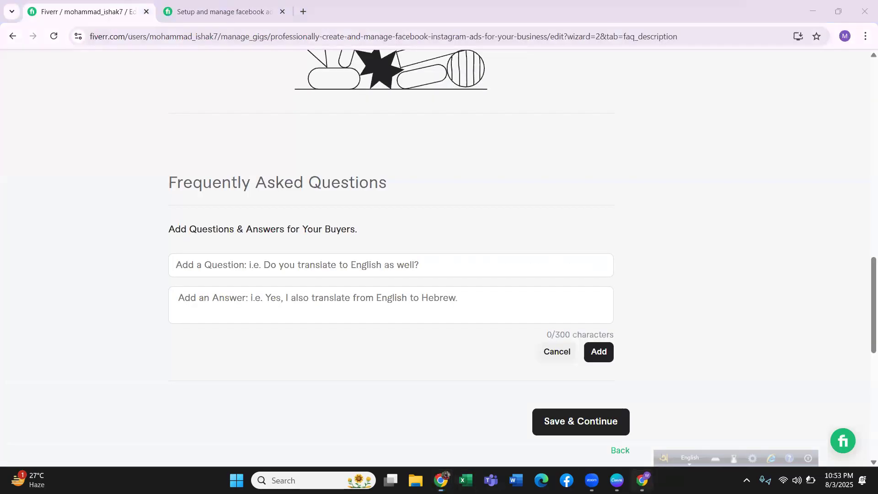
{"action": "left_click", "coordinate": [239, 264]}
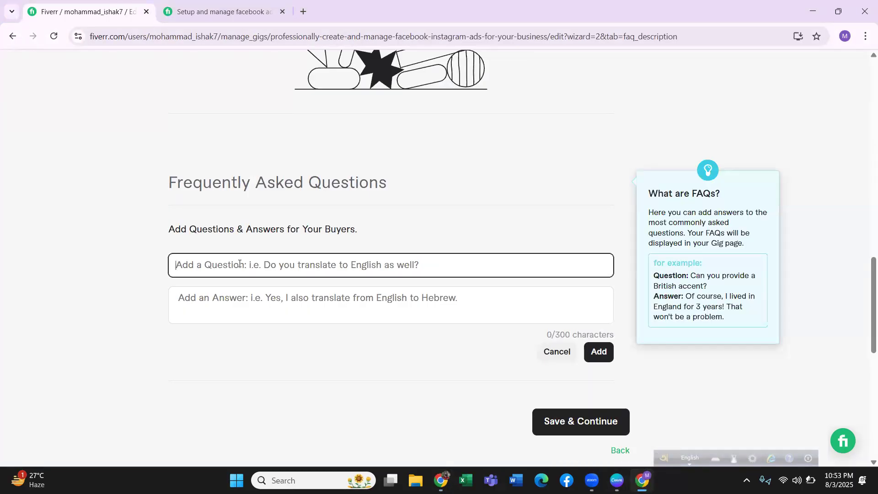
{"action": "key", "text": "ctrl+v"}
{"action": "left_click", "coordinate": [251, 296]}
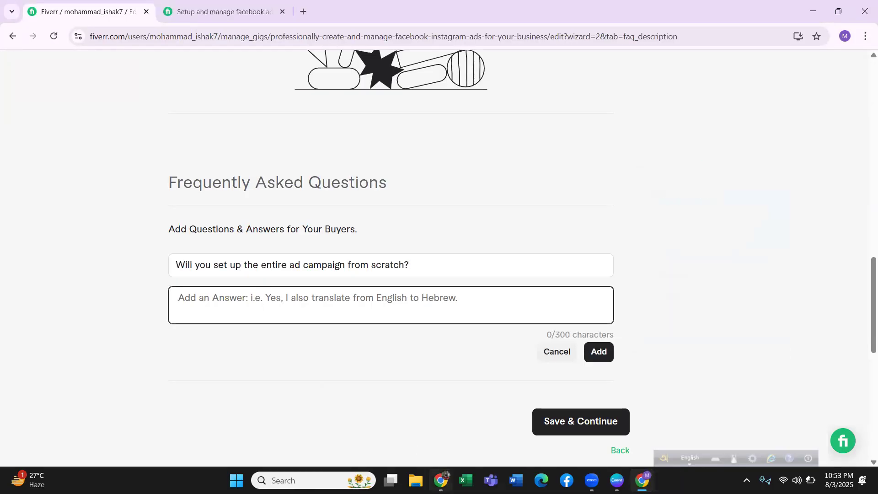
Switch to the Google Docs document and copy the first FAQ answer, from "Yes! I will handle everything" to "tracking to optimization.".
{"action": "mouse_move", "coordinate": [440, 480]}
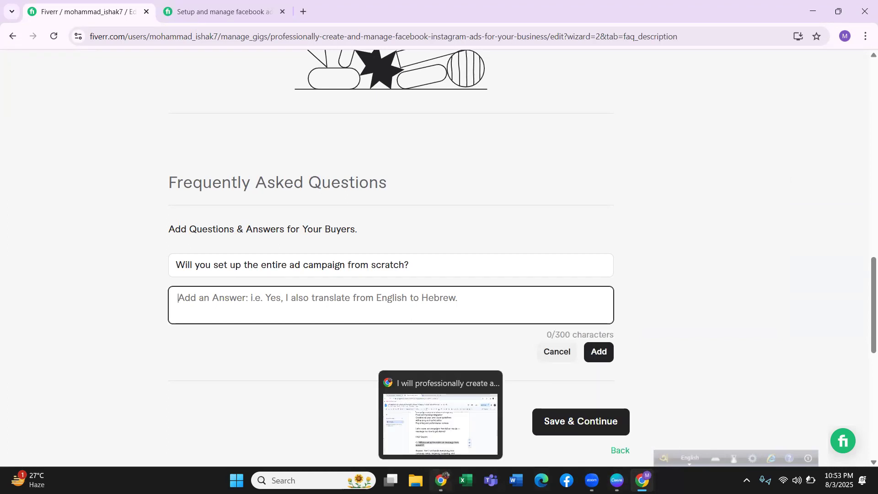
{"action": "left_click", "coordinate": [440, 423]}
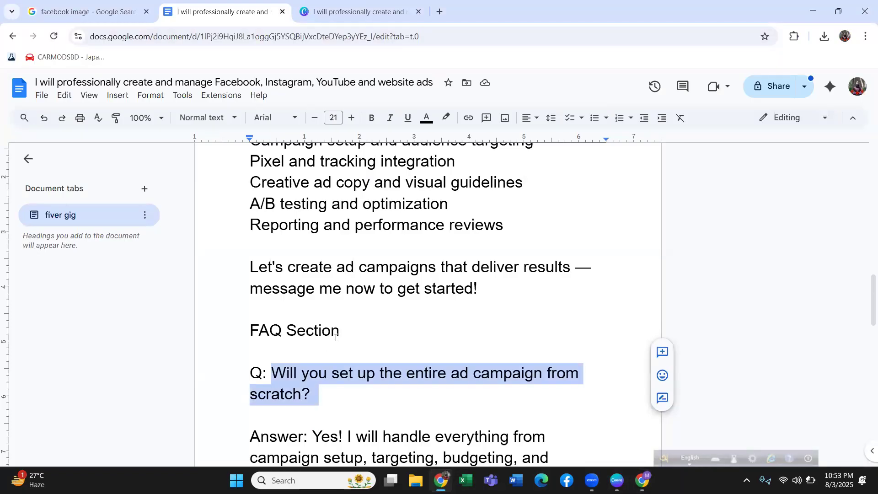
{"action": "scroll", "coordinate": [323, 402], "scroll_direction": "down", "scroll_amount": 2}
{"action": "scroll", "coordinate": [316, 327], "scroll_direction": "down", "scroll_amount": 2}
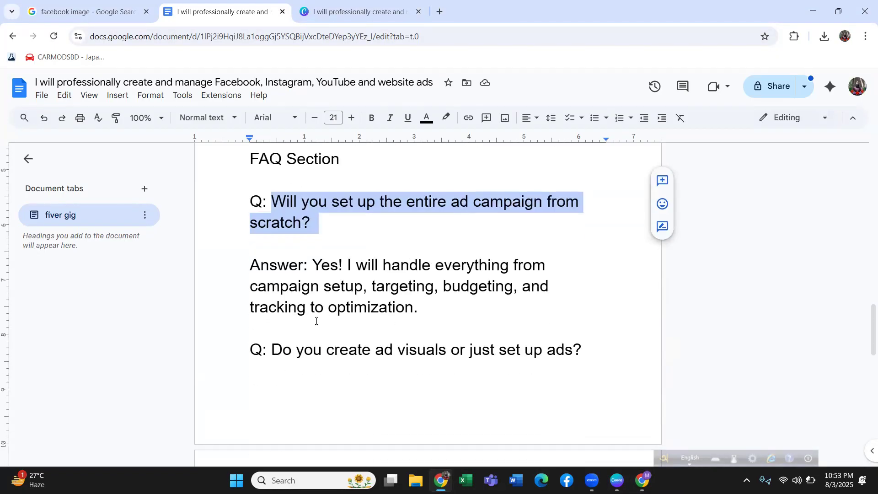
{"action": "left_click_drag", "start_coordinate": [314, 265], "coordinate": [436, 305]}
{"action": "right_click", "coordinate": [437, 287]}
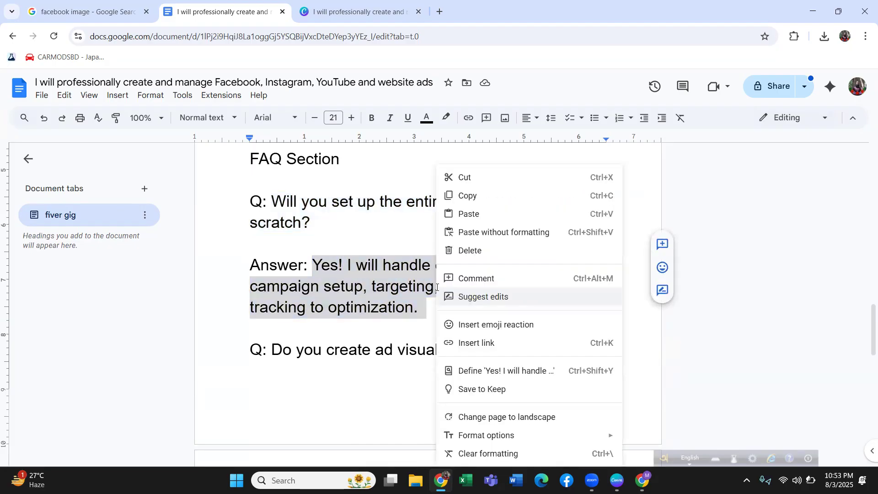
{"action": "left_click", "coordinate": [462, 199]}
Return to the Fiverr gig, paste the copied answer without its trailing line break, and add the FAQ entry.
{"action": "left_click", "coordinate": [642, 480]}
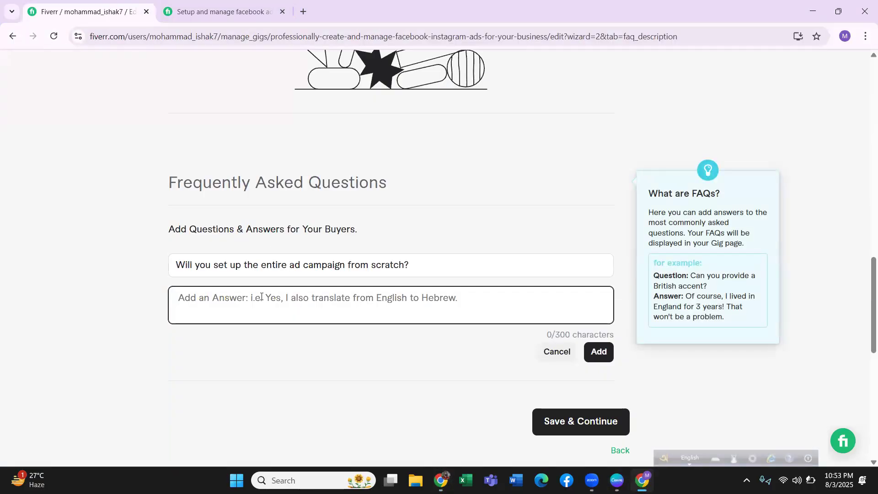
{"action": "key", "text": "ctrl+v"}
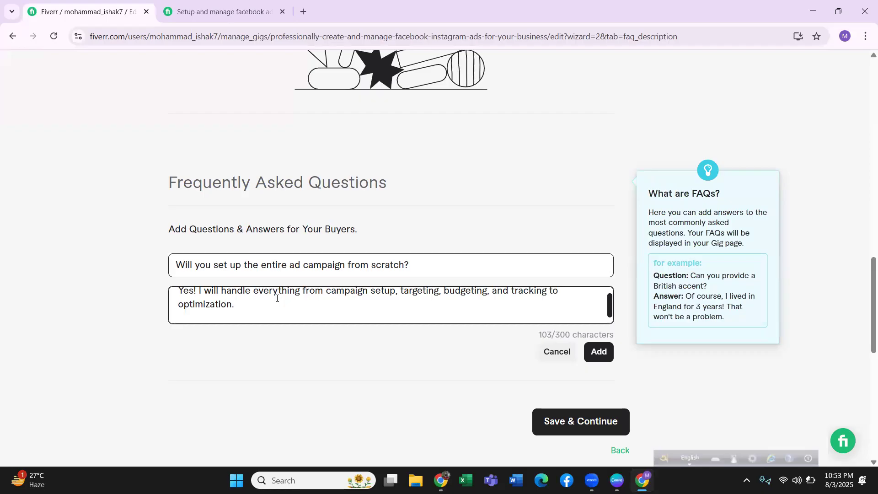
{"action": "key", "text": "BackSpace"}
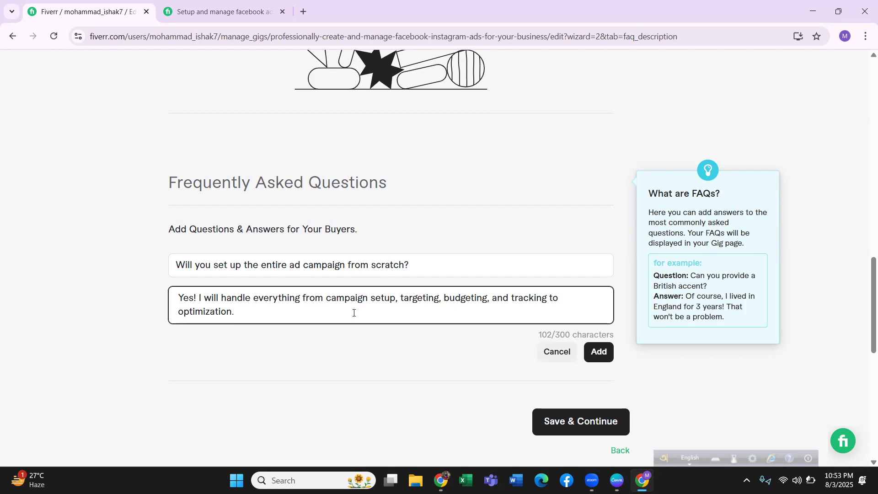
{"action": "left_click", "coordinate": [598, 352]}
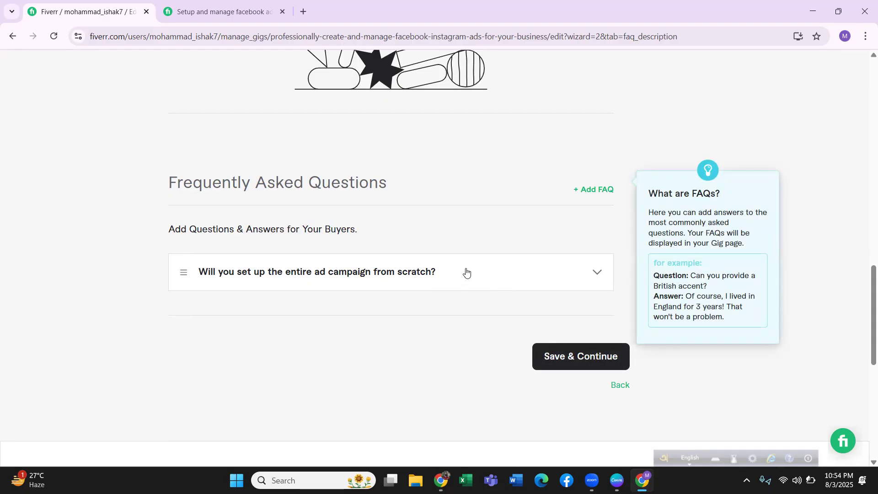
{"action": "scroll", "coordinate": [569, 218], "scroll_direction": "up", "scroll_amount": 1}
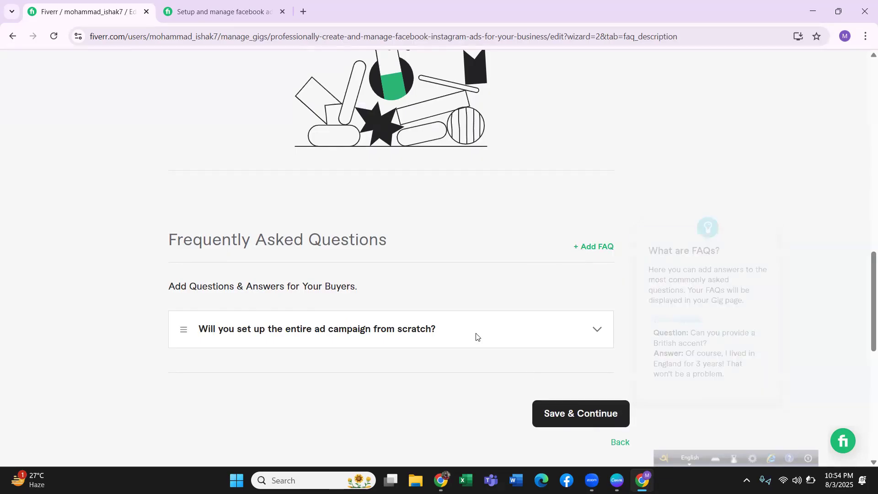
Review the gig's description and FAQ entry, and save them to continue to the Requirements stage.
{"action": "scroll", "coordinate": [477, 337], "scroll_direction": "up", "scroll_amount": 4}
{"action": "scroll", "coordinate": [476, 337], "scroll_direction": "up", "scroll_amount": 2}
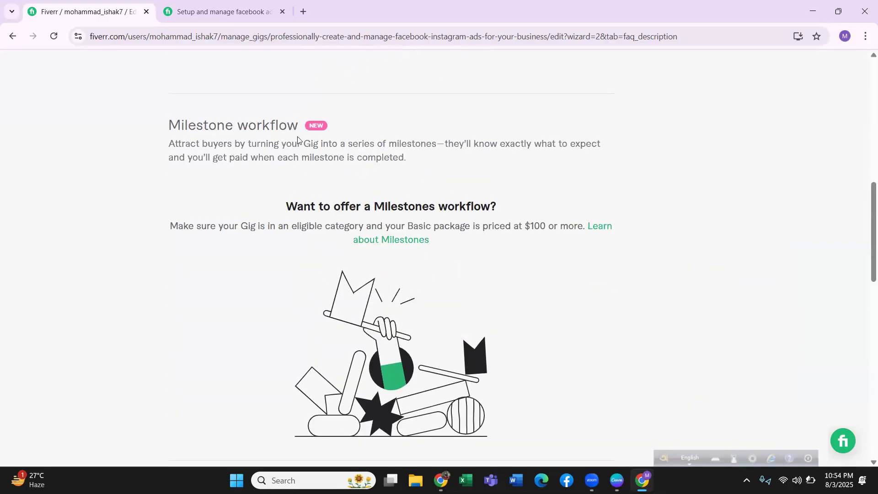
{"action": "scroll", "coordinate": [298, 140], "scroll_direction": "up", "scroll_amount": 10}
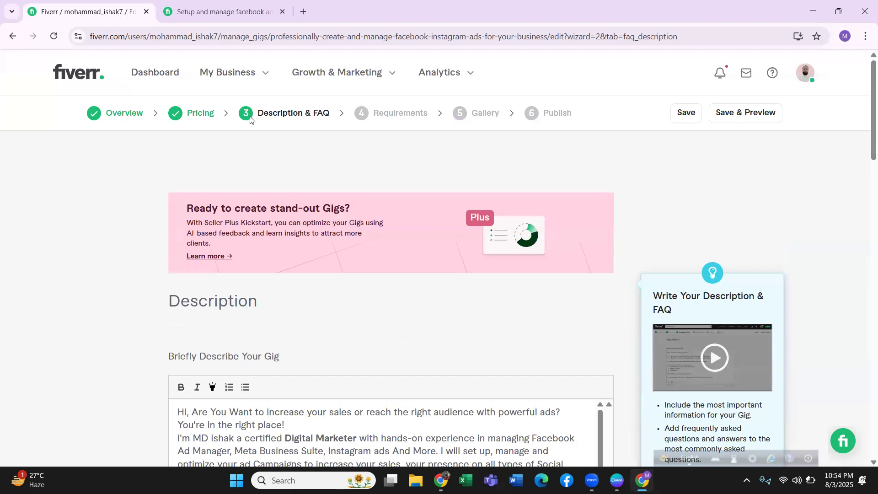
{"action": "scroll", "coordinate": [337, 233], "scroll_direction": "down", "scroll_amount": 8}
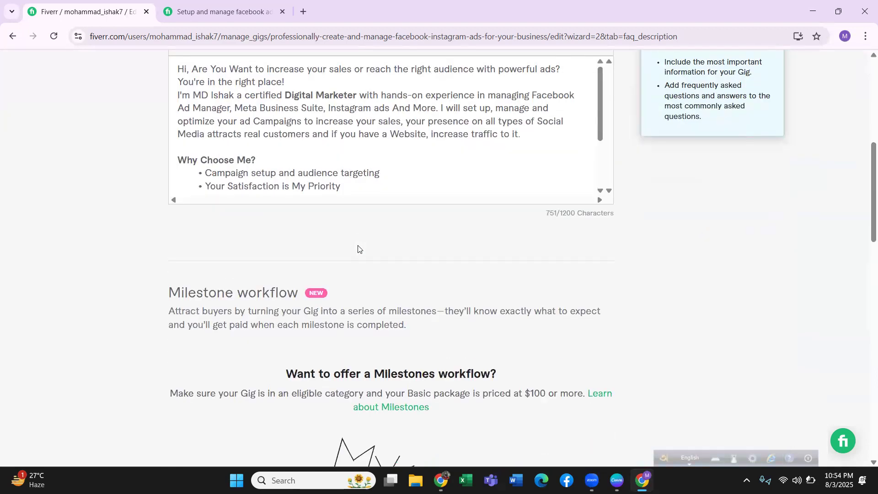
{"action": "scroll", "coordinate": [485, 299], "scroll_direction": "down", "scroll_amount": 8}
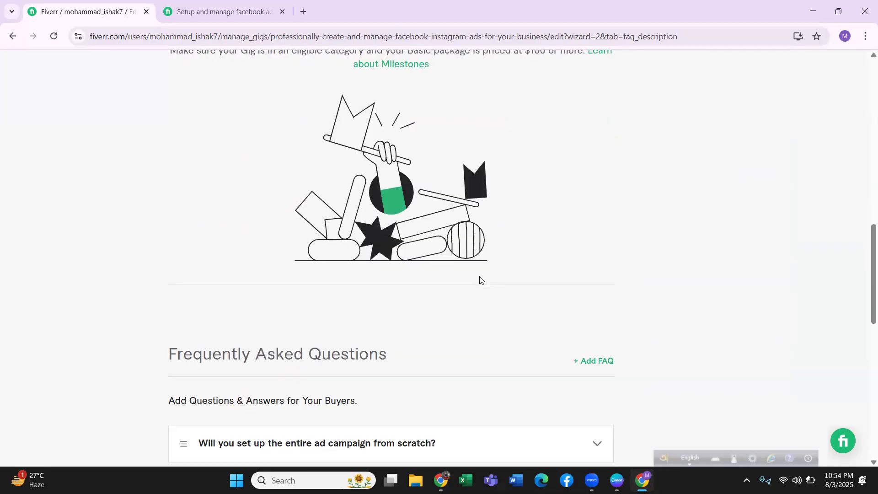
{"action": "scroll", "coordinate": [480, 280], "scroll_direction": "down", "scroll_amount": 12}
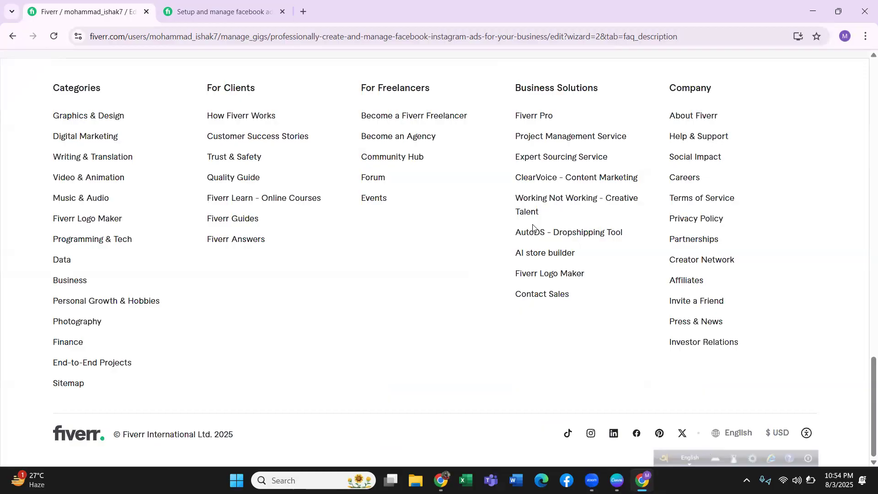
{"action": "scroll", "coordinate": [533, 229], "scroll_direction": "up", "scroll_amount": 3}
{"action": "scroll", "coordinate": [533, 227], "scroll_direction": "up", "scroll_amount": 1}
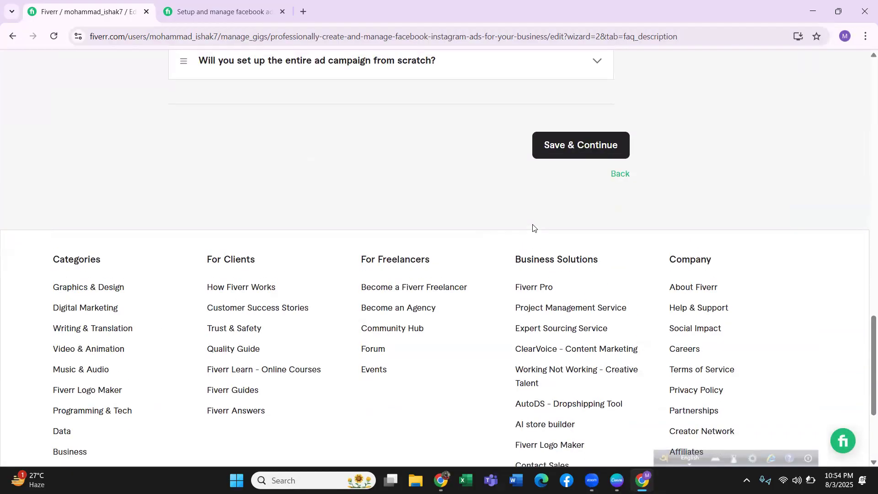
{"action": "left_click", "coordinate": [577, 148]}
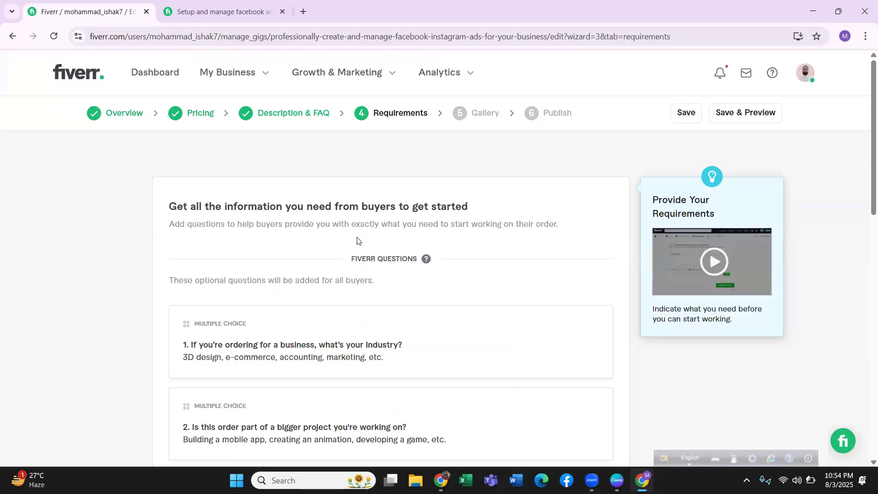
Start a new buyer requirement question and enter "Ads Manager Access And All Information About Your Ads Campaign", correcting the spelling of "Campaign".
{"action": "scroll", "coordinate": [355, 244], "scroll_direction": "down", "scroll_amount": 4}
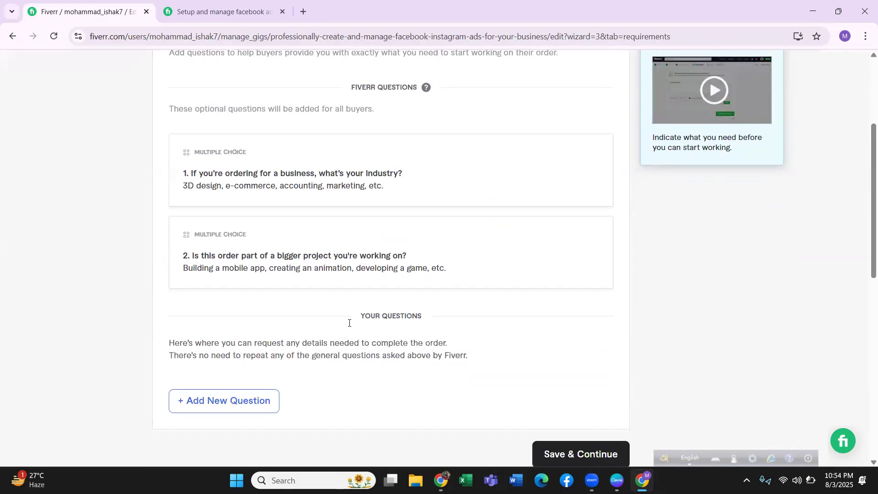
{"action": "left_click", "coordinate": [232, 401]}
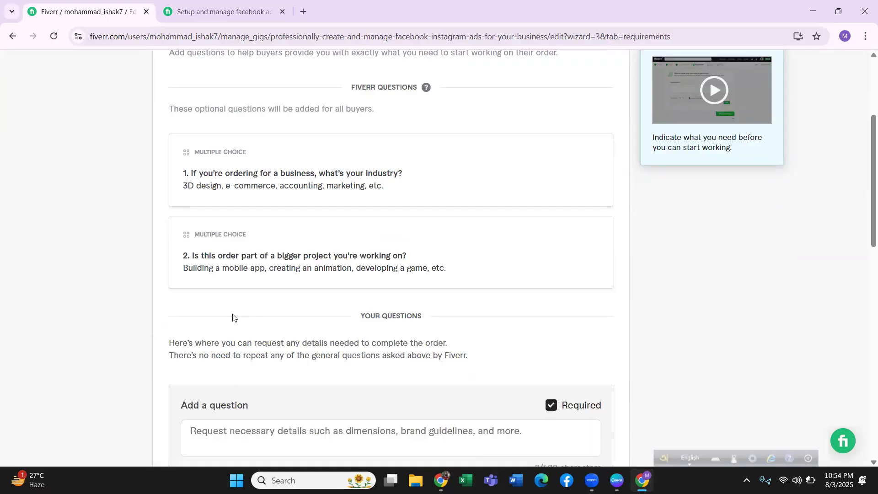
{"action": "scroll", "coordinate": [233, 317], "scroll_direction": "down", "scroll_amount": 4}
{"action": "left_click", "coordinate": [252, 265]}
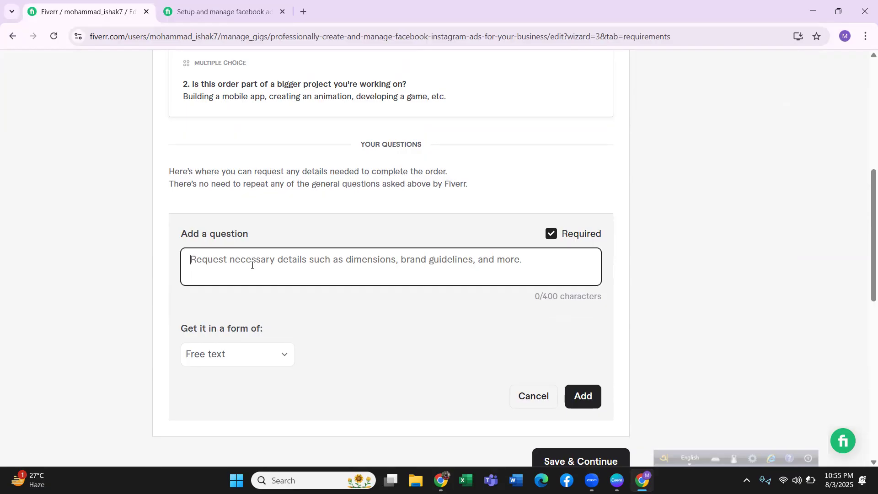
{"action": "type", "text": "Ads "}
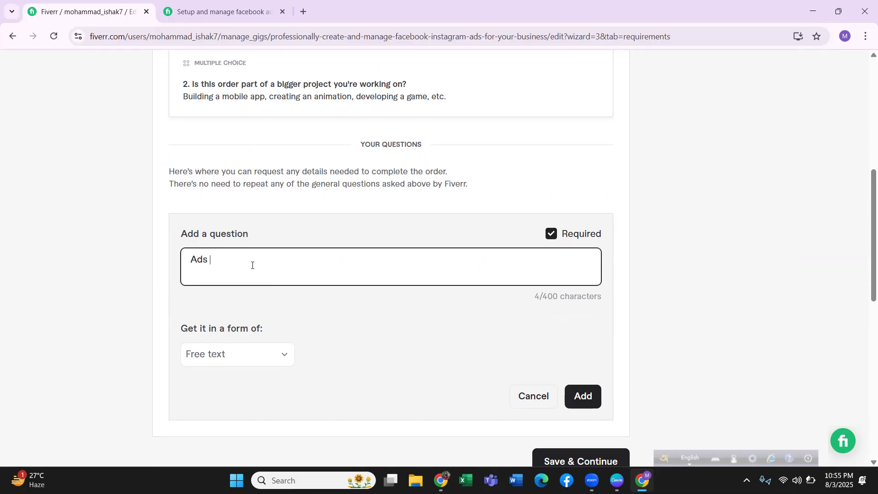
{"action": "type", "text": "Manager Accesc"}
{"action": "key", "text": "BackSpace"}
{"action": "type", "text": "s"}
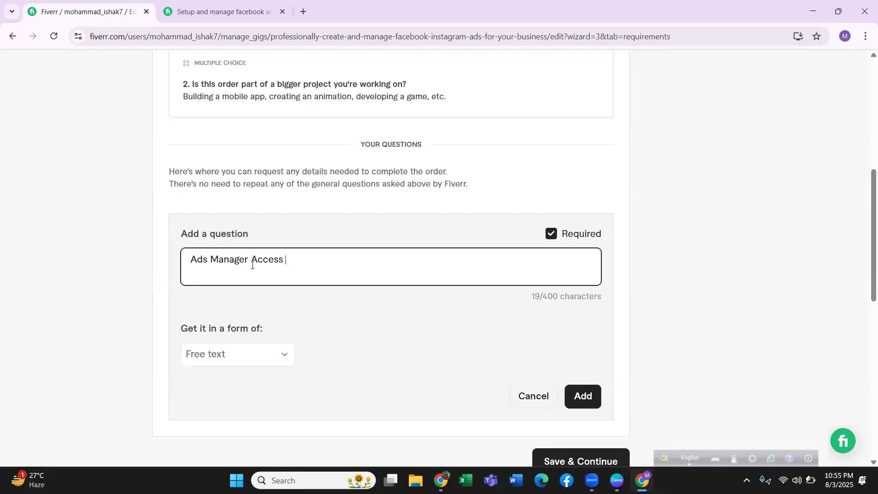
{"action": "type", "text": " And All Infor"}
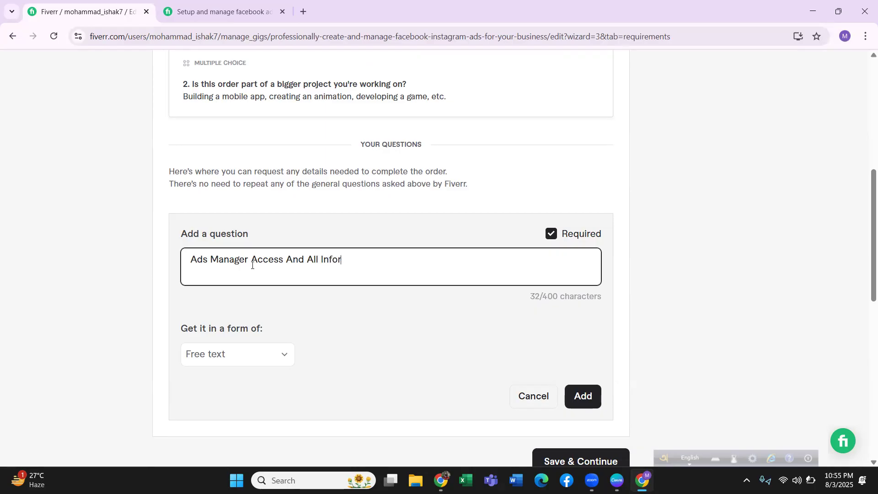
{"action": "type", "text": "mation About Your Ads Campaing"}
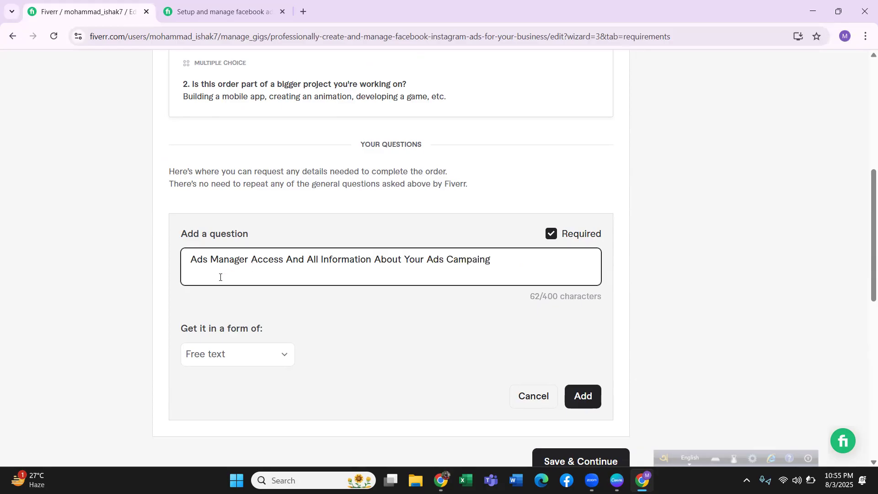
{"action": "right_click", "coordinate": [476, 261]}
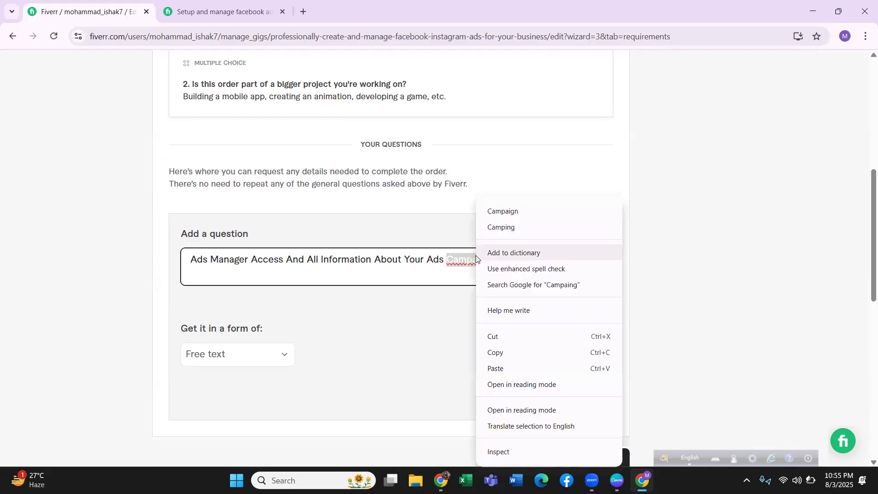
{"action": "left_click", "coordinate": [528, 211]}
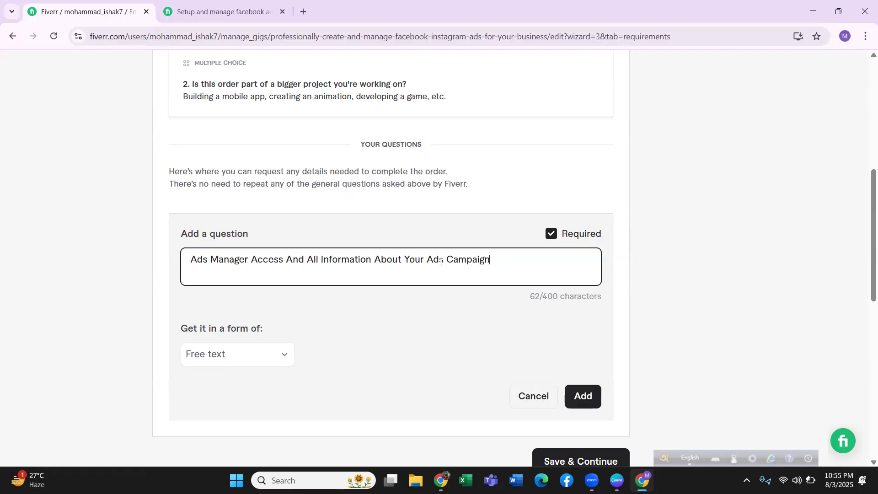
Add the requirement question with Free text as its answer form, and save to continue to the Gallery stage.
{"action": "left_click", "coordinate": [218, 360]}
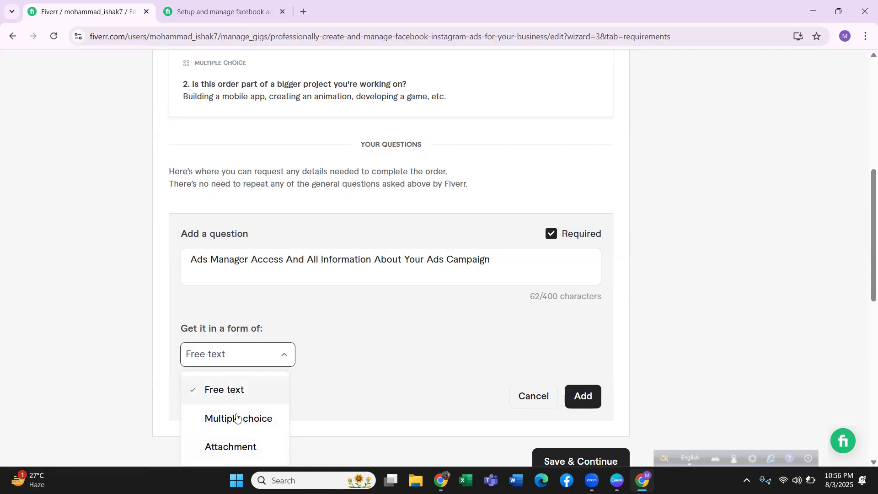
{"action": "left_click", "coordinate": [244, 389]}
{"action": "left_click", "coordinate": [584, 396]}
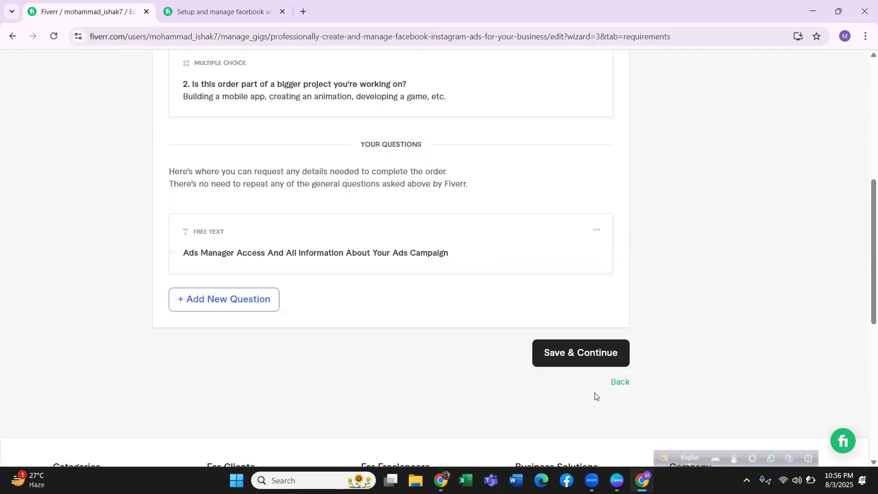
{"action": "left_click", "coordinate": [570, 356]}
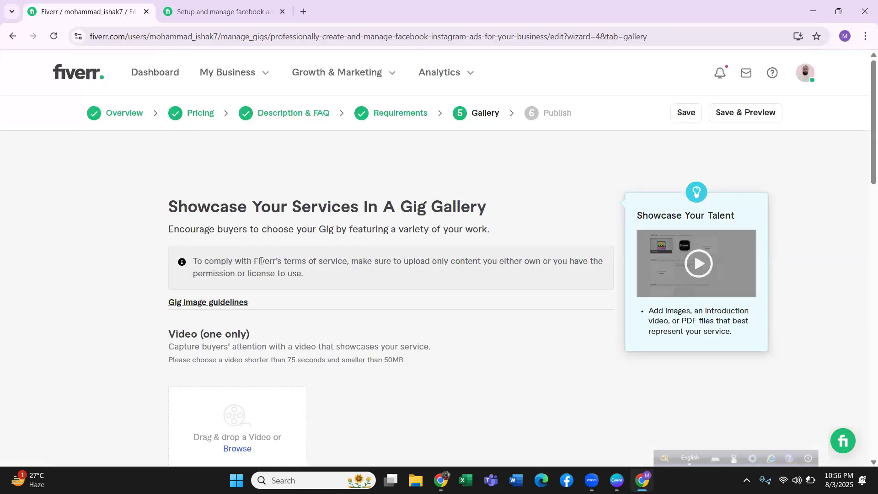
{"action": "left_click_drag", "start_coordinate": [178, 207], "coordinate": [489, 217]}
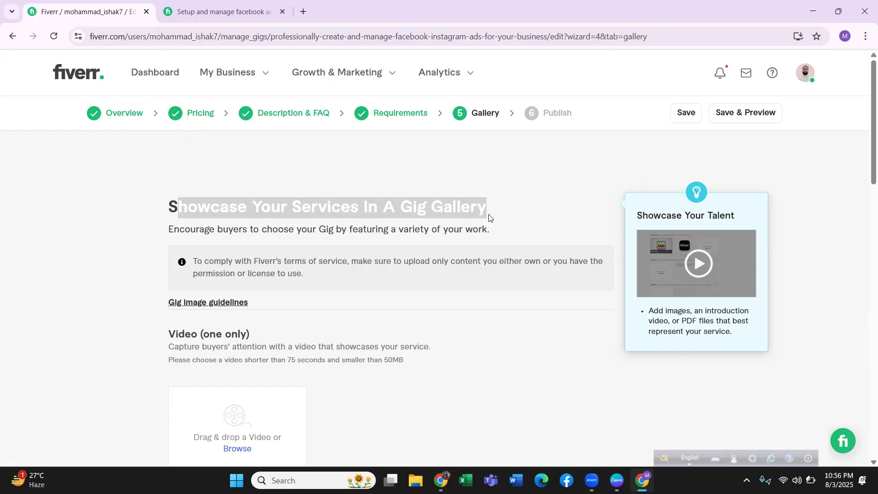
{"action": "scroll", "coordinate": [464, 248], "scroll_direction": "down", "scroll_amount": 4}
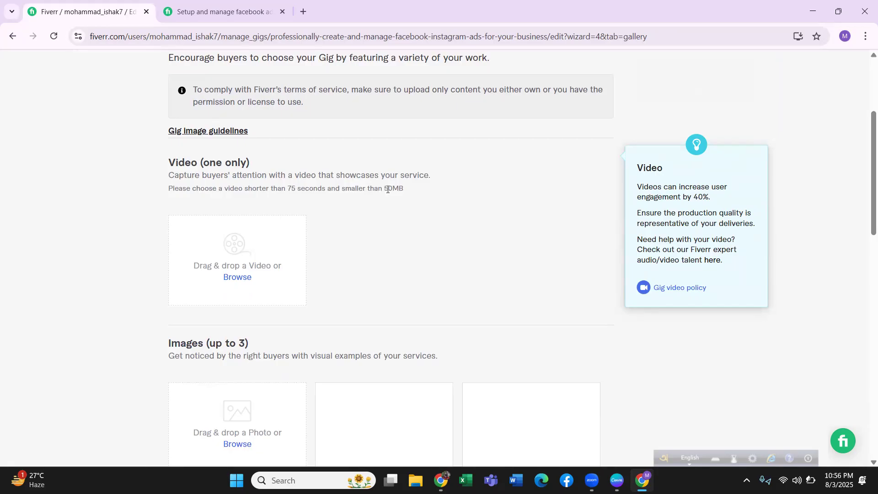
{"action": "scroll", "coordinate": [402, 189], "scroll_direction": "down", "scroll_amount": 1}
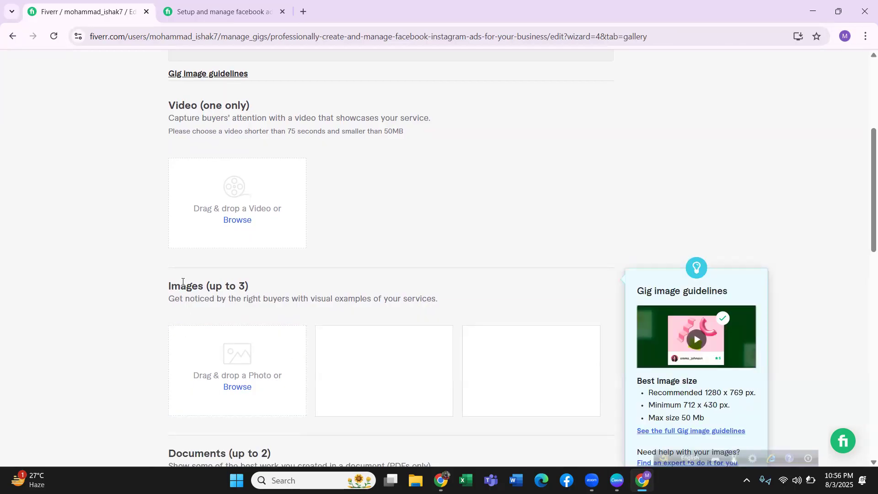
{"action": "left_click", "coordinate": [237, 387]}
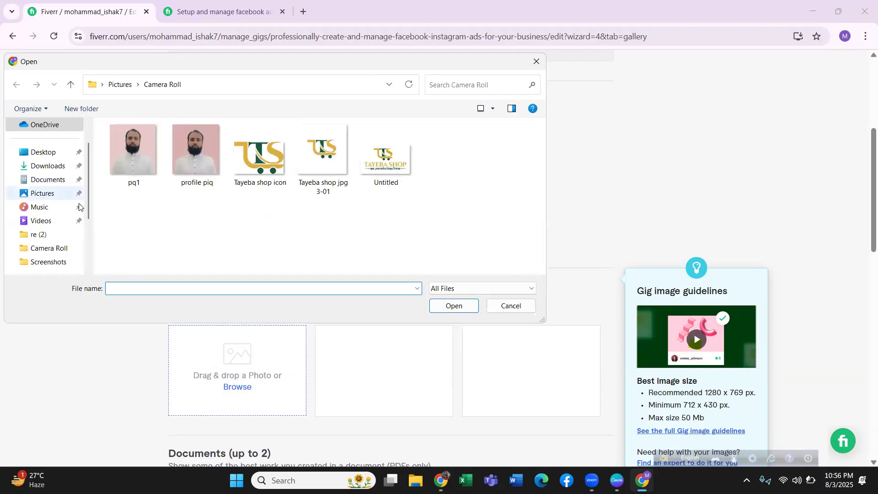
{"action": "left_click", "coordinate": [52, 179]}
{"action": "left_click", "coordinate": [52, 167]}
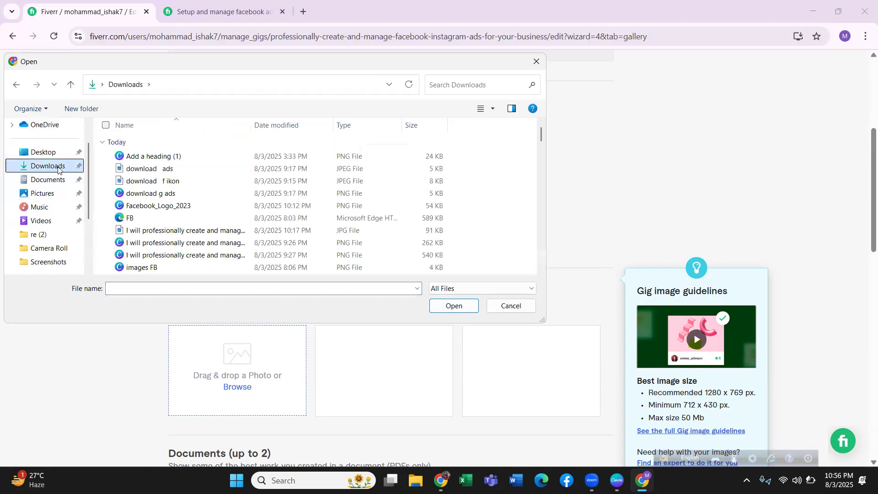
{"action": "left_click", "coordinate": [508, 306]}
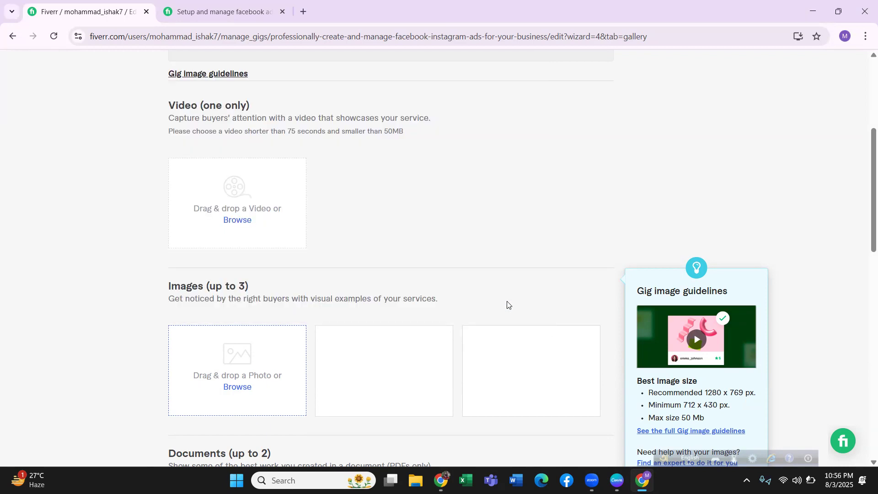
Switch to File Explorer and select the "Facebook Ads" gig image in the Downloads folder.
{"action": "left_click", "coordinate": [415, 481]}
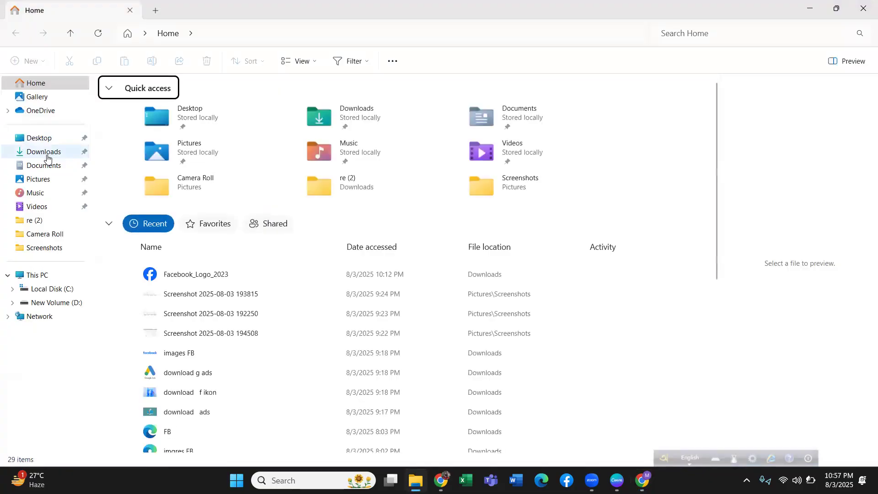
{"action": "left_click", "coordinate": [44, 155]}
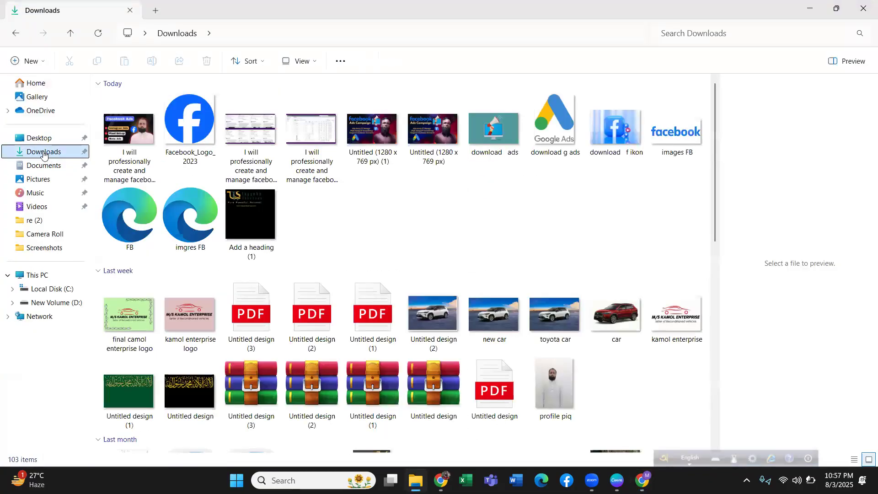
{"action": "left_click", "coordinate": [129, 129]}
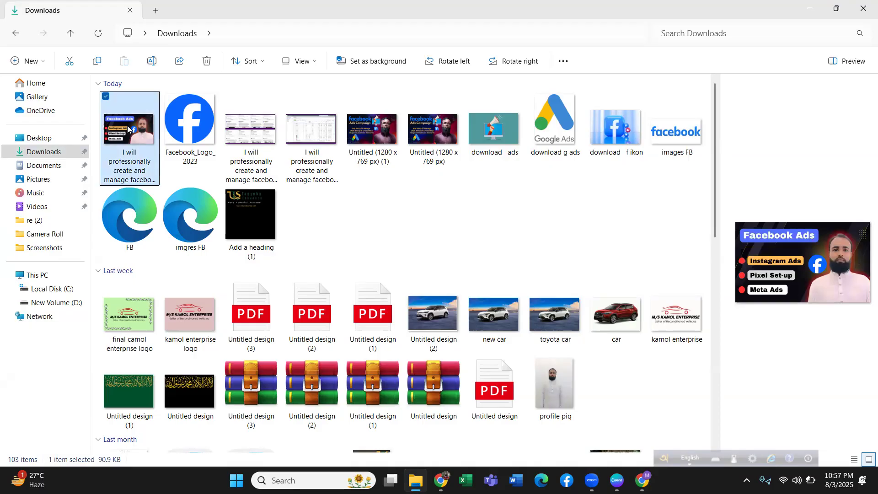
{"action": "right_click", "coordinate": [128, 130]}
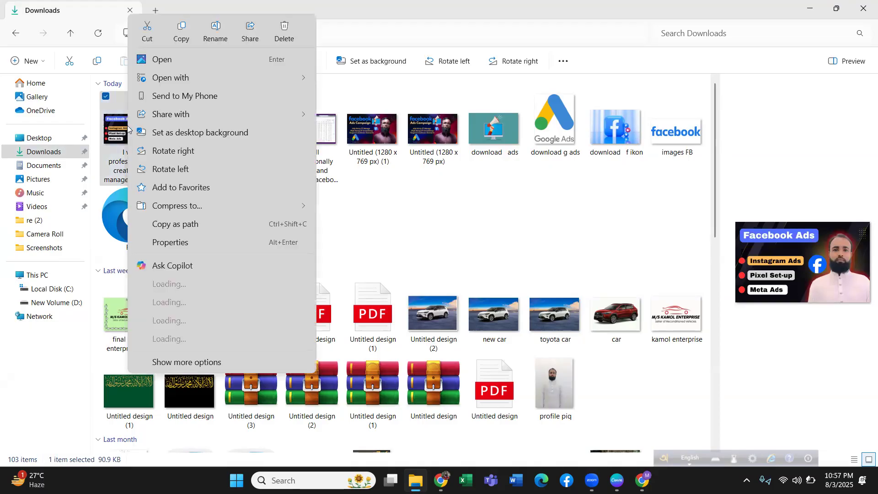
{"action": "left_click", "coordinate": [216, 32]}
{"action": "key", "text": "ctrl+c"}
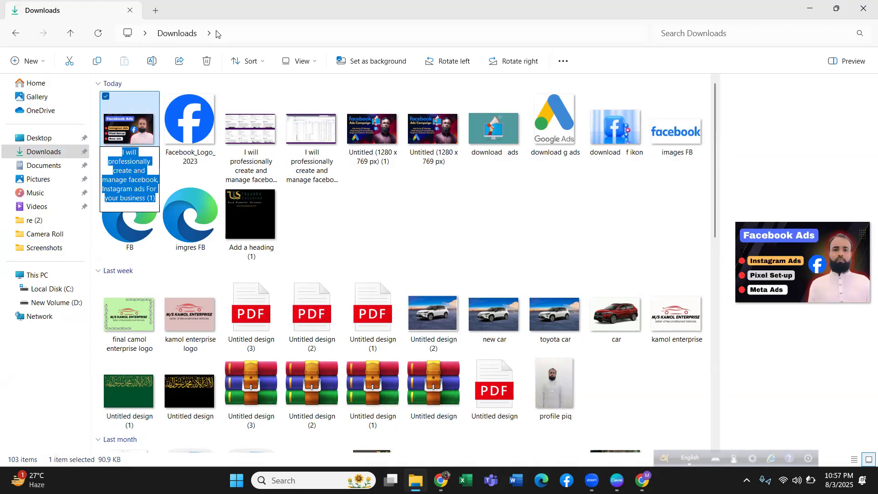
{"action": "left_click", "coordinate": [114, 133]}
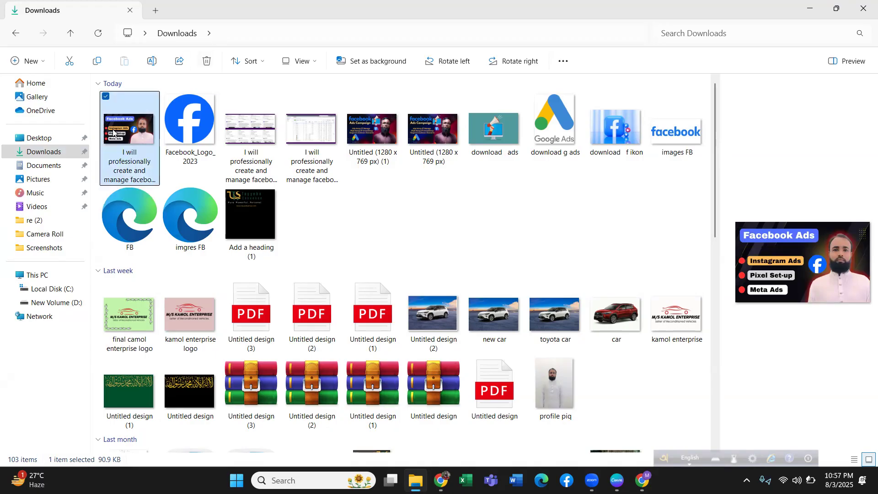
Open the image's properties and set its title and subject to "I will professionally create and manage facebook, Instagram ads For your business (1)".
{"action": "right_click", "coordinate": [113, 133]}
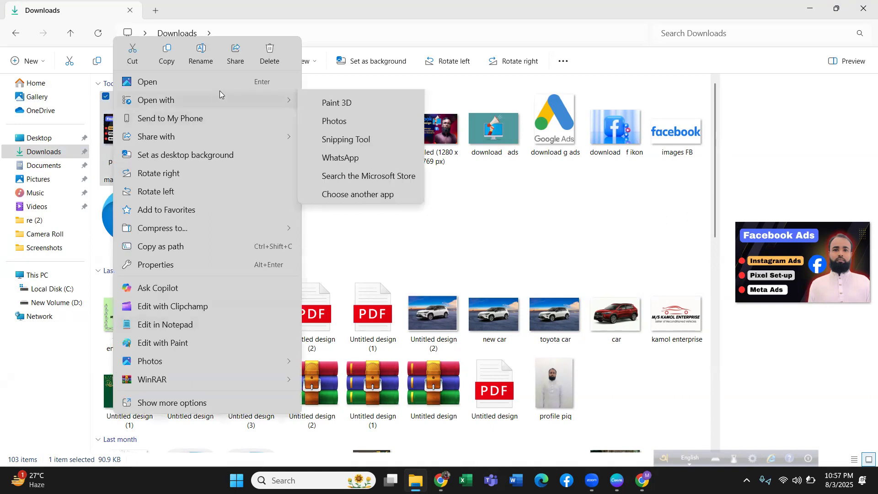
{"action": "left_click", "coordinate": [159, 266]}
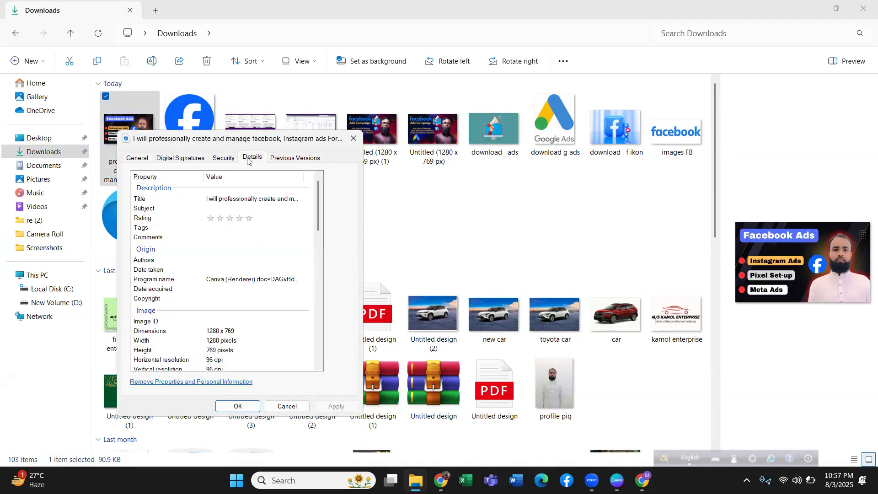
{"action": "left_click", "coordinate": [239, 198]}
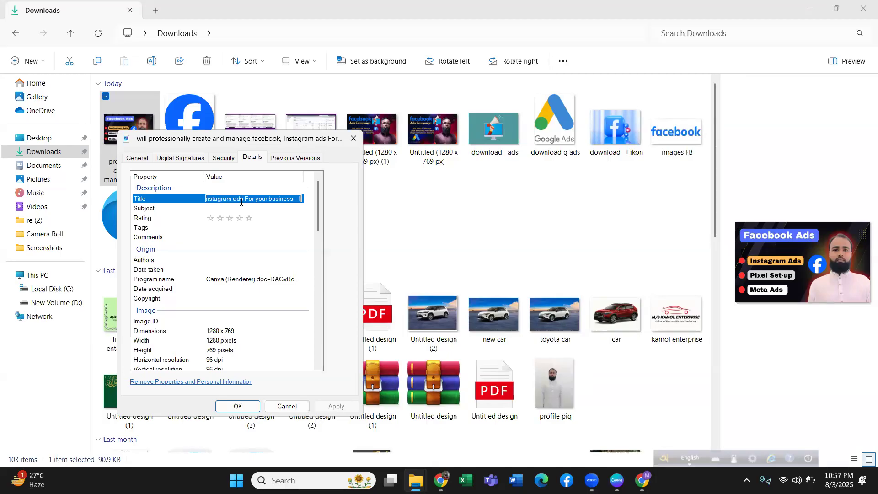
{"action": "key", "text": "ctrl+v"}
{"action": "left_click", "coordinate": [244, 207]}
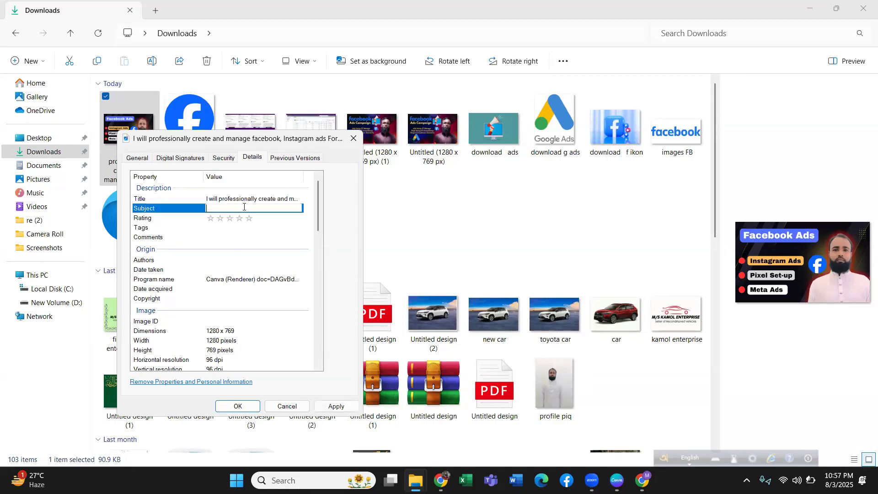
{"action": "key", "text": "ctrl+v"}
Give the image a five-star rating and paste the same gig title text ending in "(1)" into its tags and comments.
{"action": "left_click", "coordinate": [248, 220]}
{"action": "left_click", "coordinate": [232, 228]}
{"action": "key", "text": "ctrl+v"}
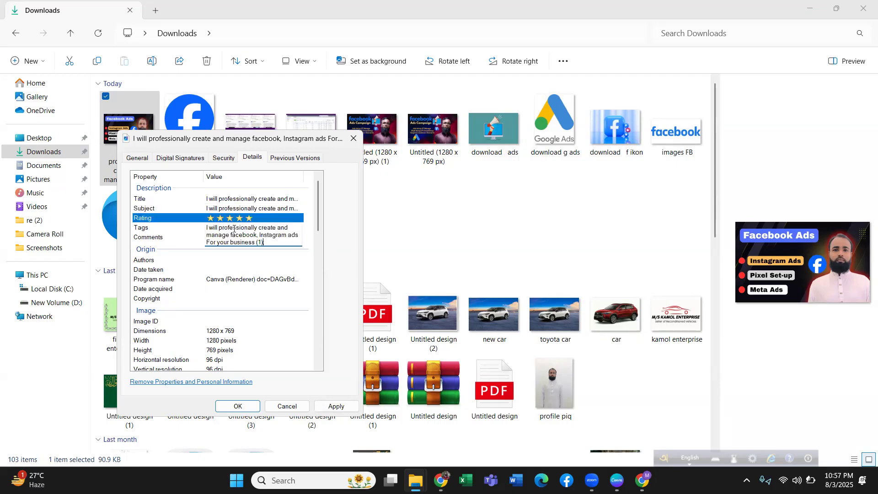
{"action": "left_click", "coordinate": [206, 239]}
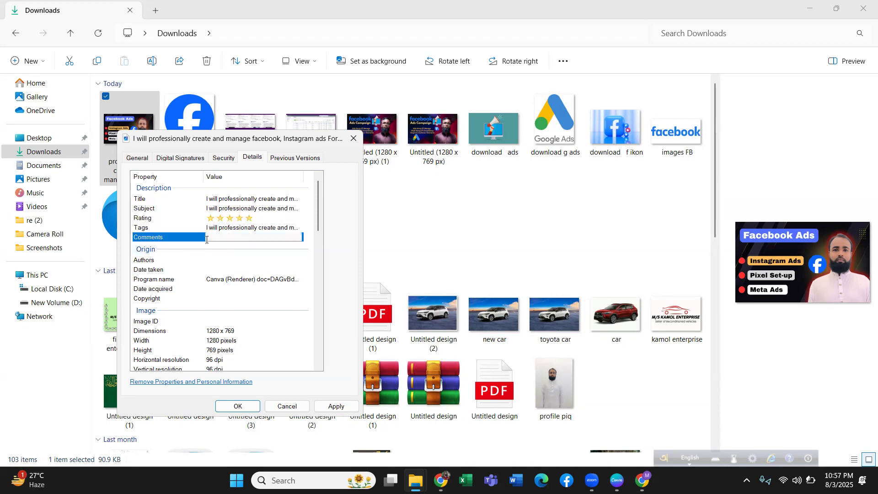
{"action": "key", "text": "ctrl+v"}
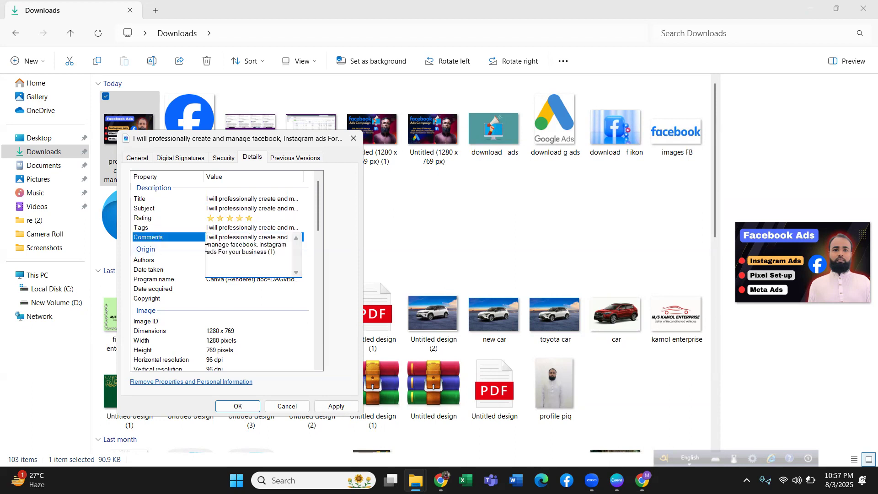
Enter the author's name in the image details, apply the changes and close the properties.
{"action": "left_click", "coordinate": [200, 260]}
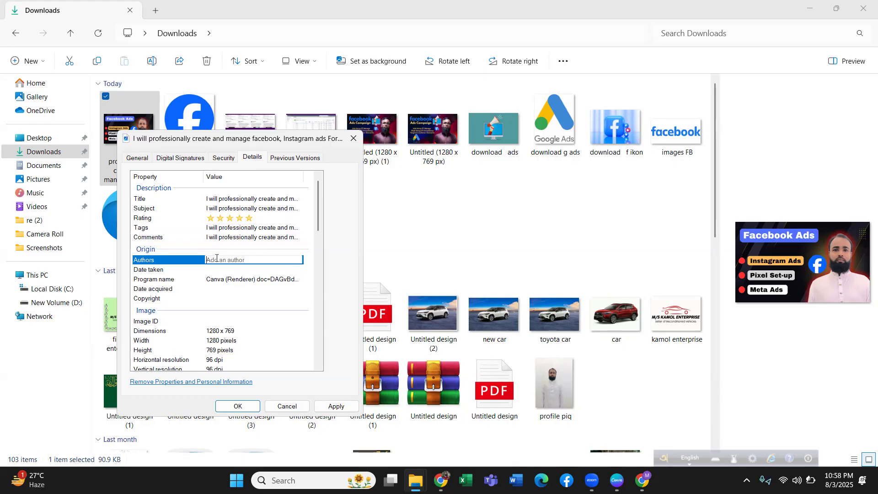
{"action": "left_click", "coordinate": [337, 406]}
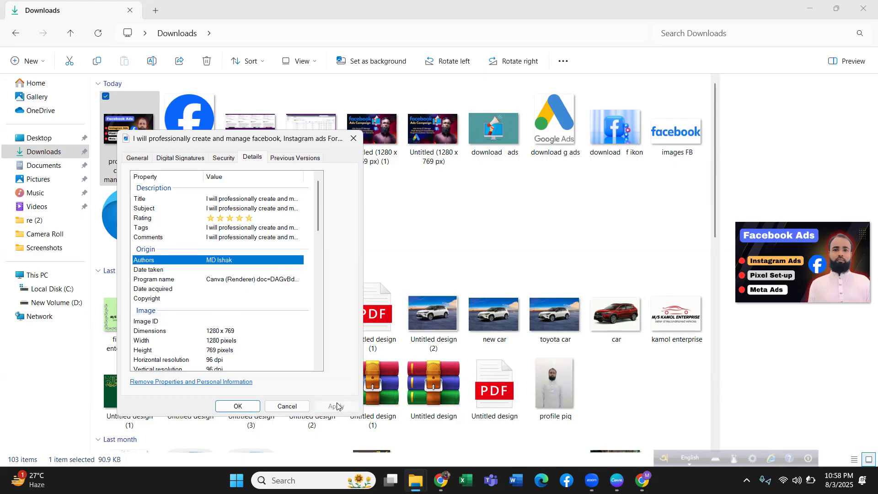
{"action": "left_click", "coordinate": [236, 408]}
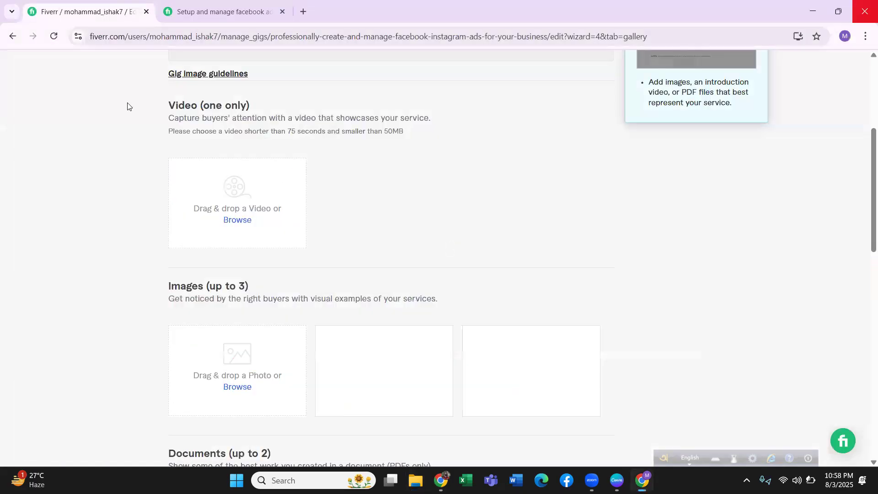
Upload the "I will professionally create and manage facebook, Instagram ads For your business (1)" JPG from Downloads as the gig's first gallery image on Fiverr.
{"action": "left_click", "coordinate": [228, 387]}
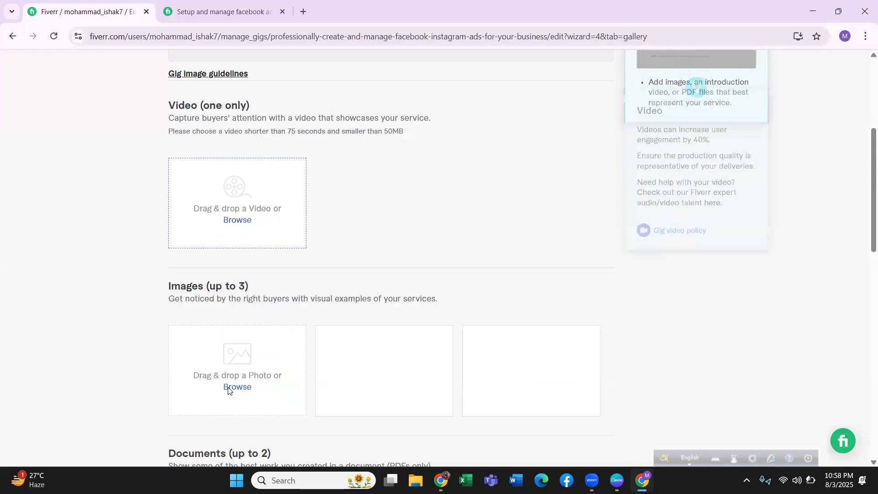
{"action": "left_click", "coordinate": [228, 388]}
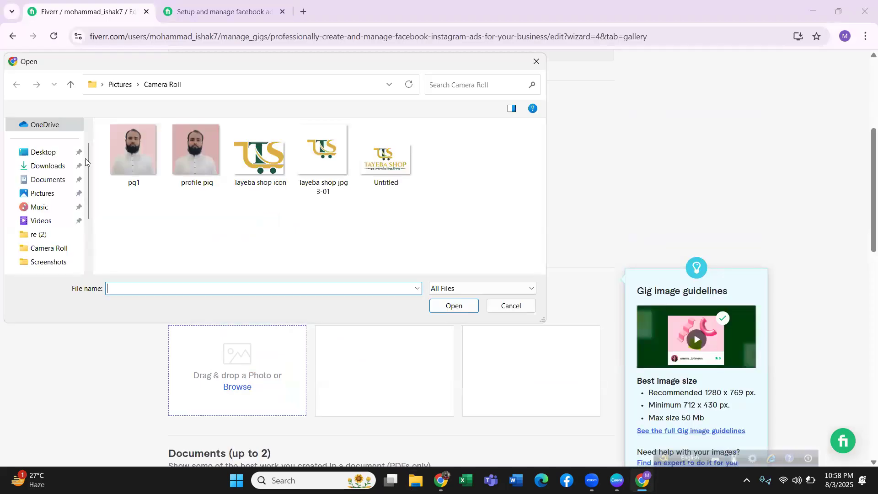
{"action": "left_click", "coordinate": [54, 165]}
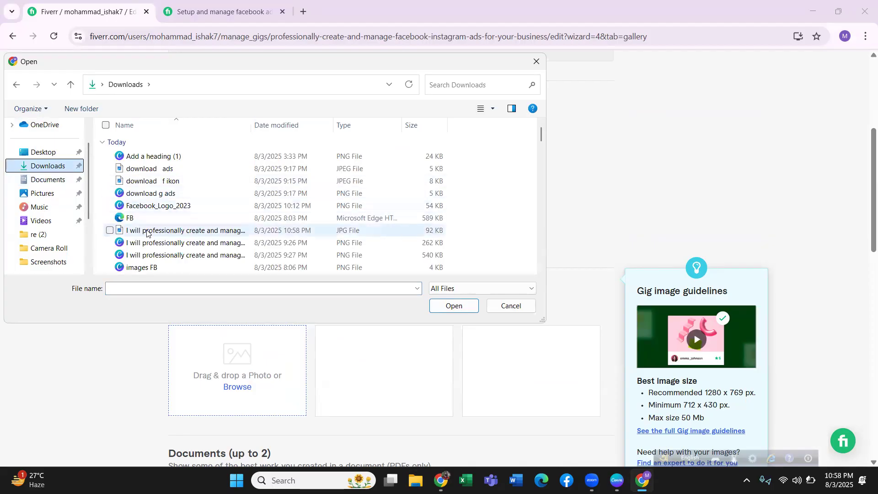
{"action": "mouse_move", "coordinate": [157, 243]}
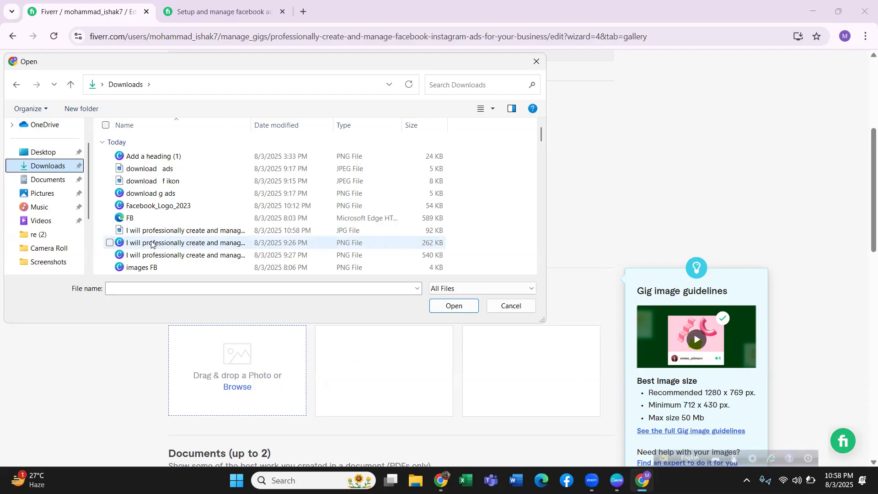
{"action": "left_click", "coordinate": [154, 229]}
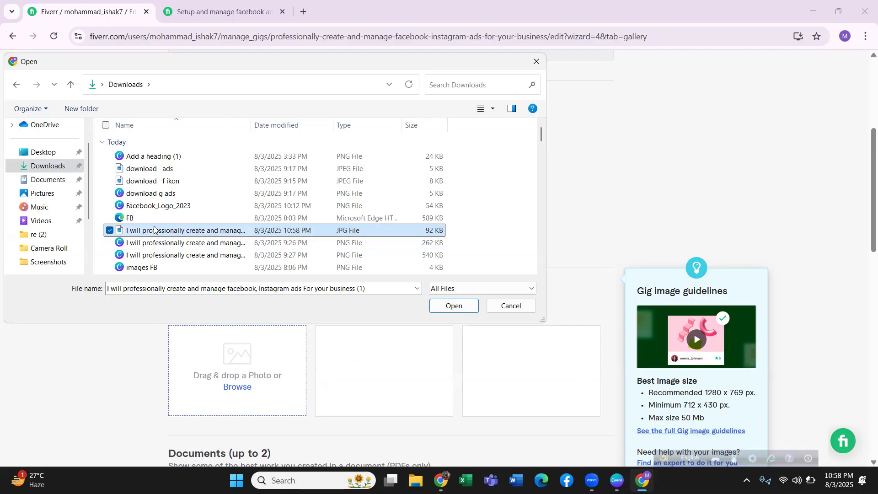
{"action": "left_click", "coordinate": [454, 306]}
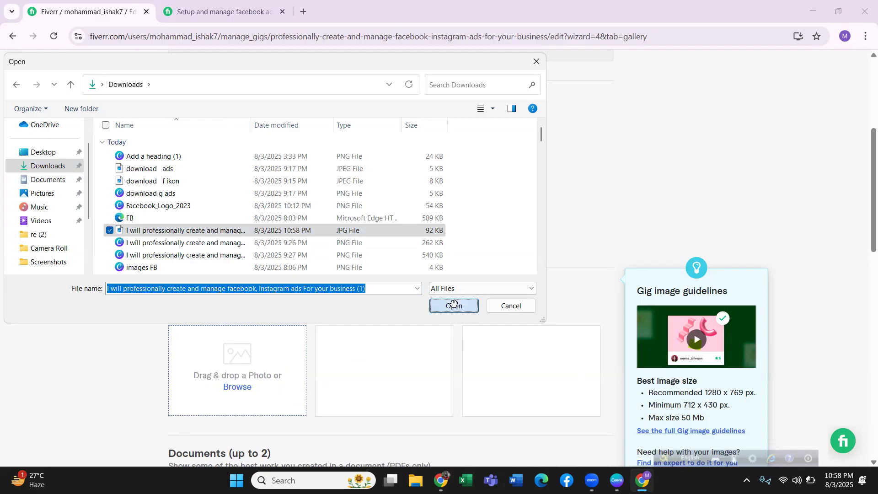
{"action": "left_click", "coordinate": [454, 305]}
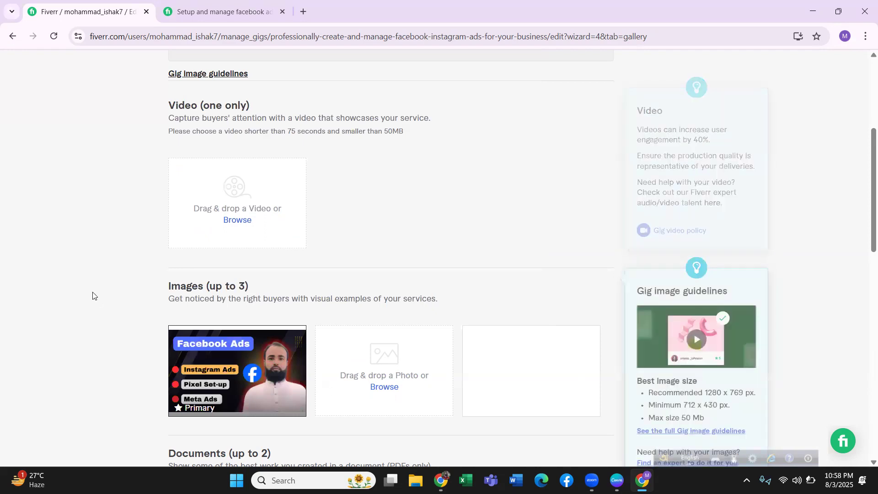
Upload the "I will professionally create and manage facebook, Instagram ads For your business (2)" PNG from Downloads as the second gallery image.
{"action": "left_click", "coordinate": [377, 387]}
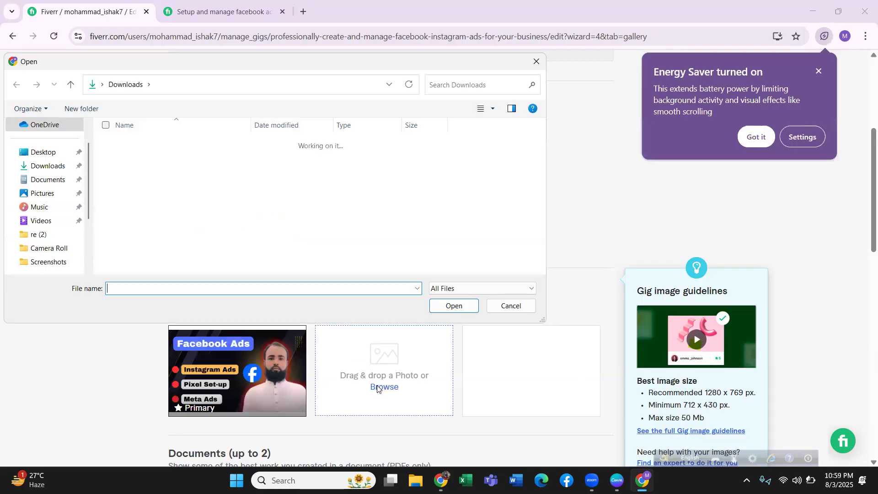
{"action": "left_click", "coordinate": [54, 168]}
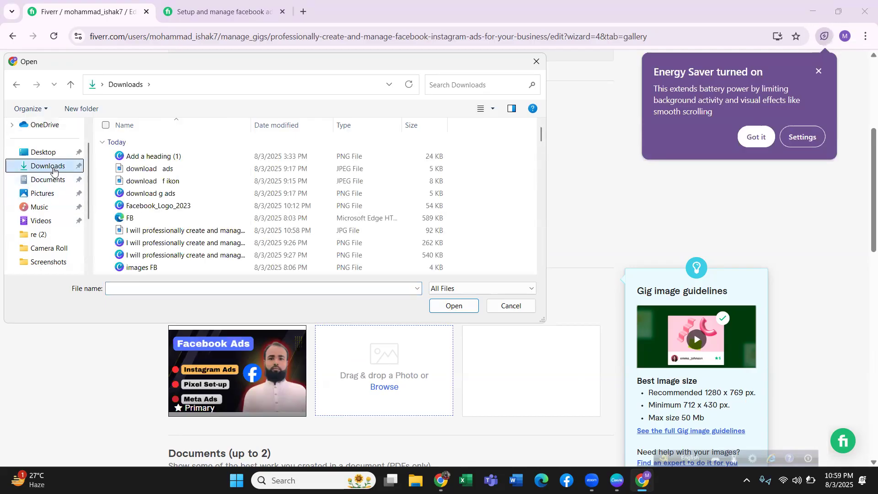
{"action": "left_click", "coordinate": [166, 243]}
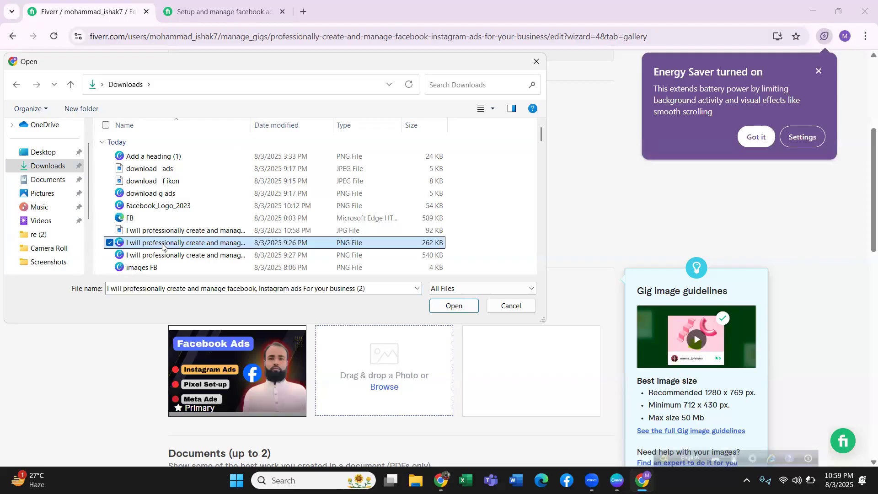
{"action": "left_click", "coordinate": [459, 306]}
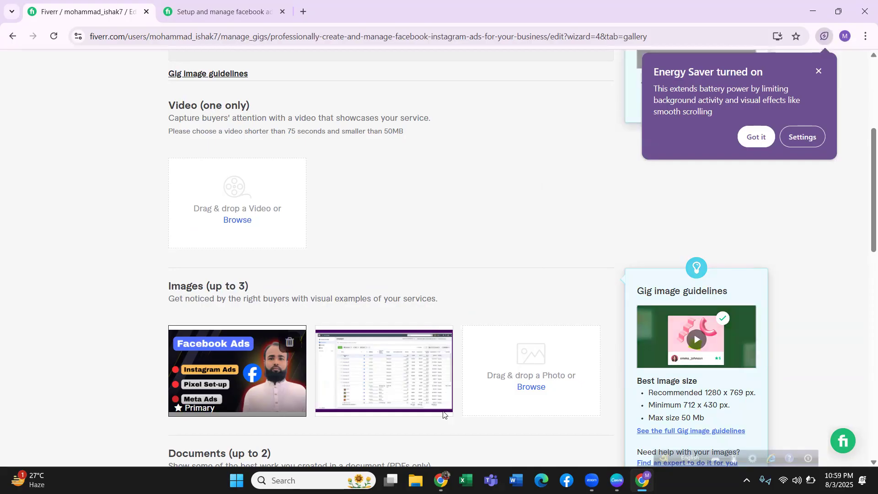
Upload the unnumbered "I will professionally create and manage facebook, Instagram ads For your business" PNG from Downloads as the third gallery image.
{"action": "left_click", "coordinate": [524, 390]}
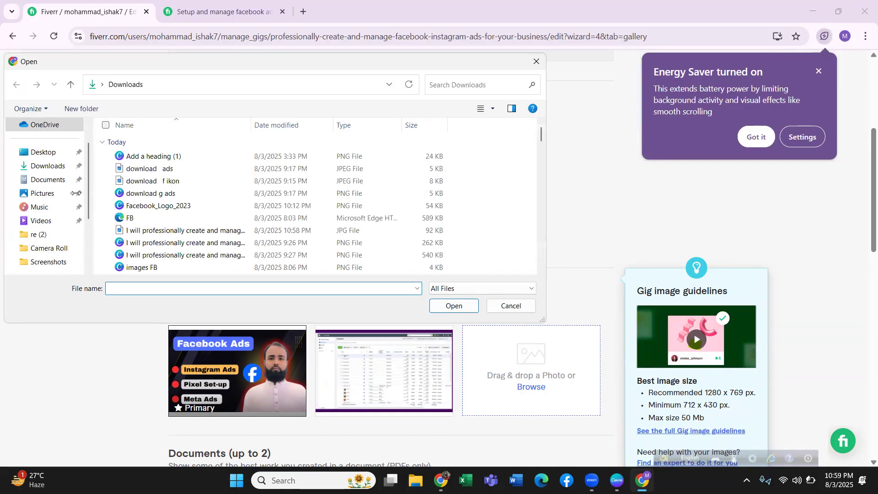
{"action": "left_click", "coordinate": [49, 168]}
{"action": "left_click", "coordinate": [189, 256]}
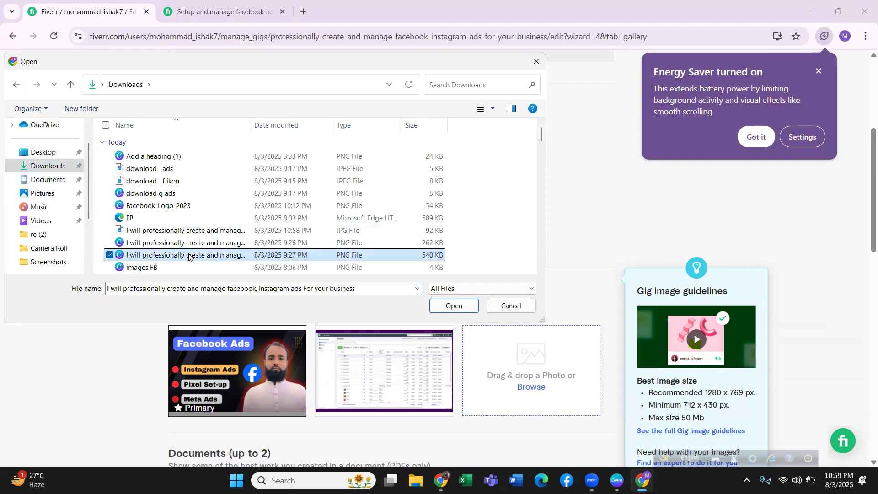
{"action": "left_click", "coordinate": [454, 303]}
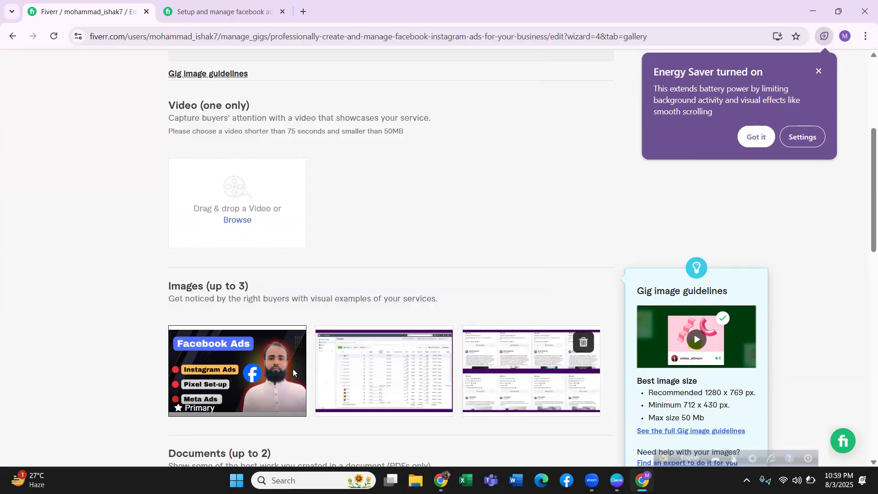
Leave the gig's video and PDF documents empty, and save the gallery to continue to the Publish stage.
{"action": "scroll", "coordinate": [276, 373], "scroll_direction": "down", "scroll_amount": 5}
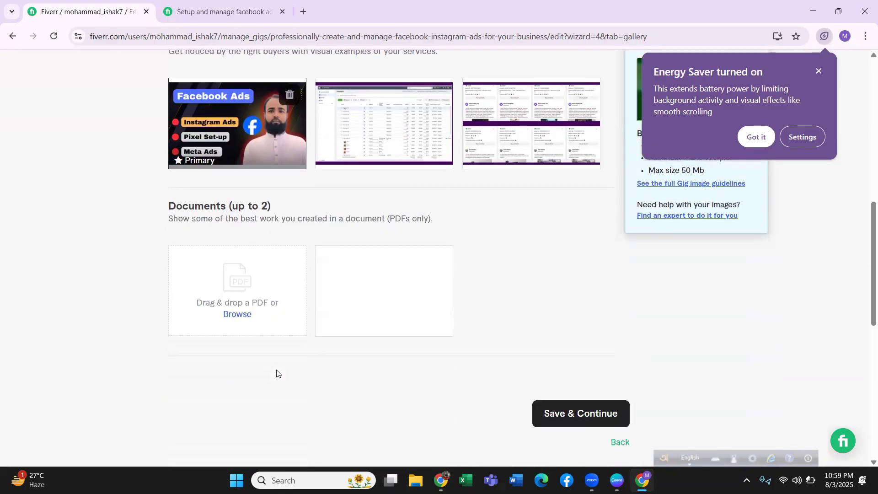
{"action": "scroll", "coordinate": [276, 373], "scroll_direction": "down", "scroll_amount": 1}
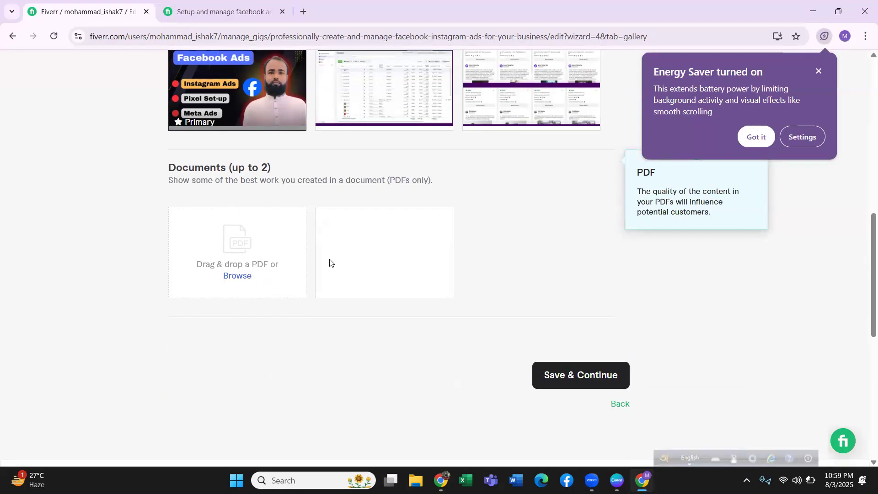
{"action": "left_click", "coordinate": [562, 375]}
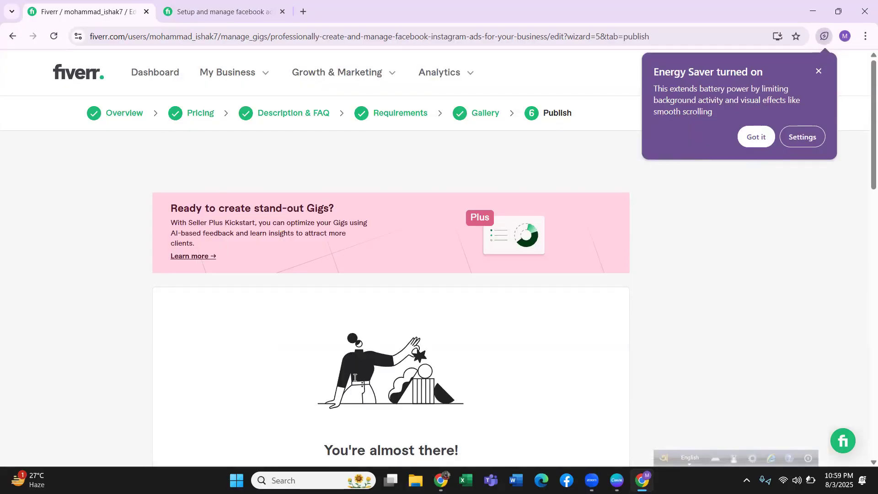
Review the remaining requirements for publishing the gig and start the identity verification.
{"action": "scroll", "coordinate": [355, 378], "scroll_direction": "down", "scroll_amount": 3}
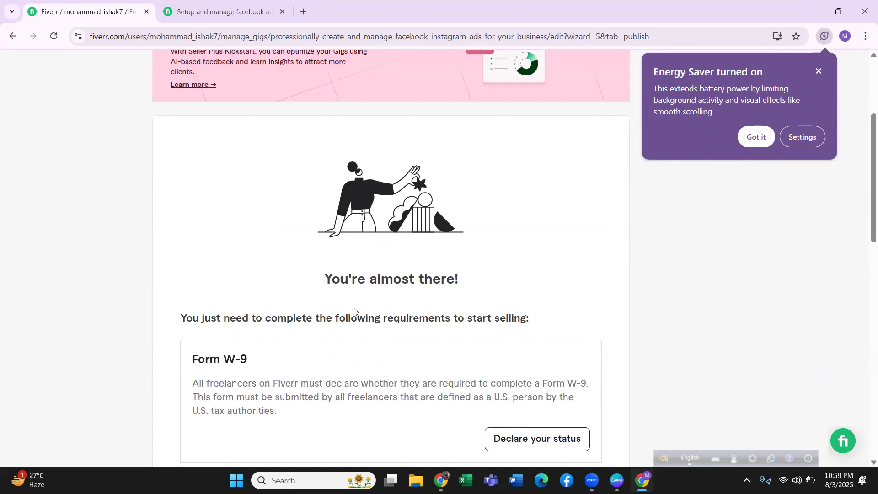
{"action": "scroll", "coordinate": [355, 312], "scroll_direction": "down", "scroll_amount": 1}
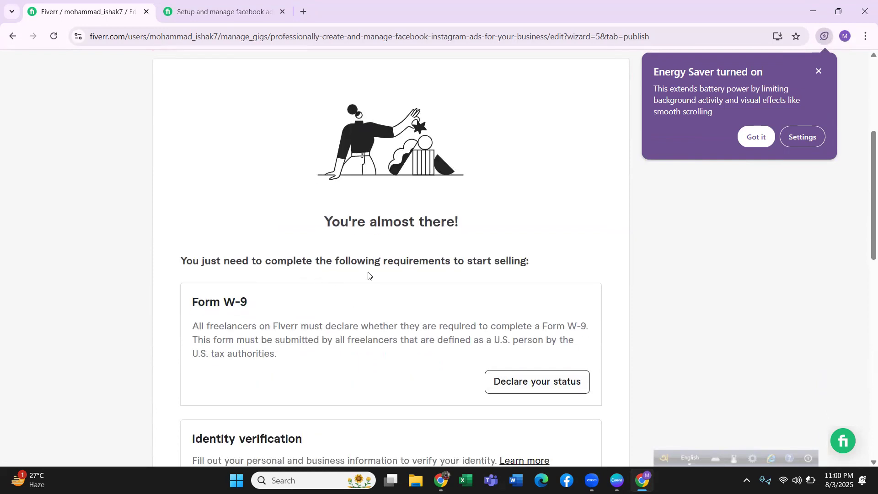
{"action": "scroll", "coordinate": [377, 274], "scroll_direction": "down", "scroll_amount": 3}
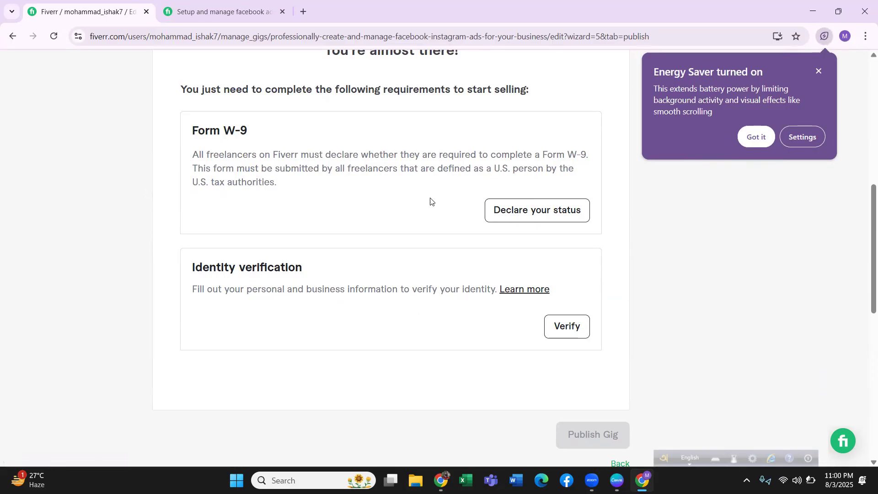
{"action": "left_click", "coordinate": [575, 326]}
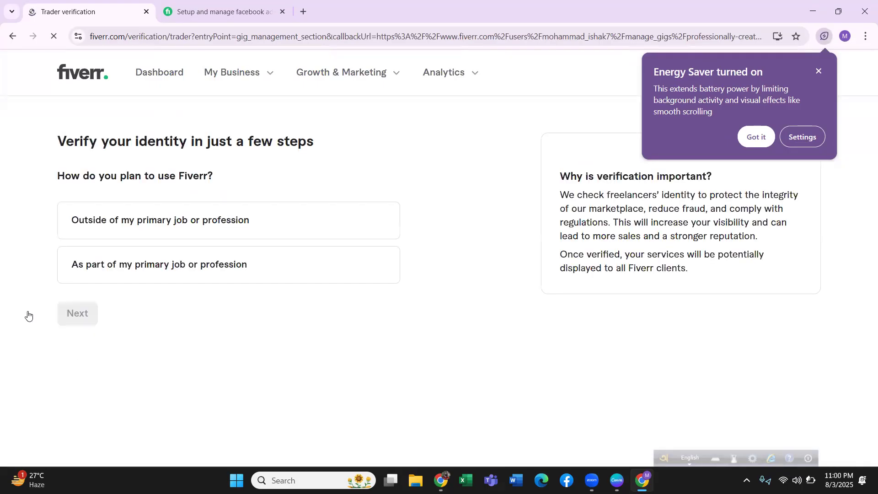
Declare that Fiverr is used as part of the primary job or profession and that the business is not registered.
{"action": "left_click", "coordinate": [95, 216]}
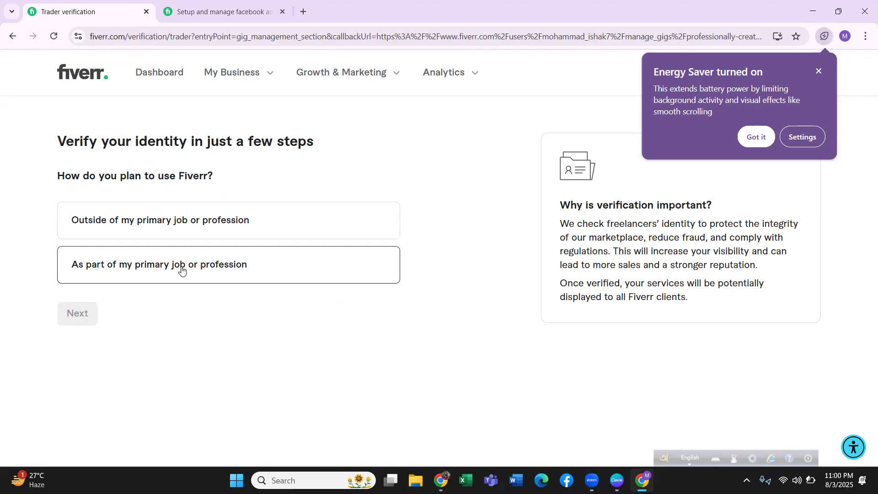
{"action": "left_click", "coordinate": [167, 282]}
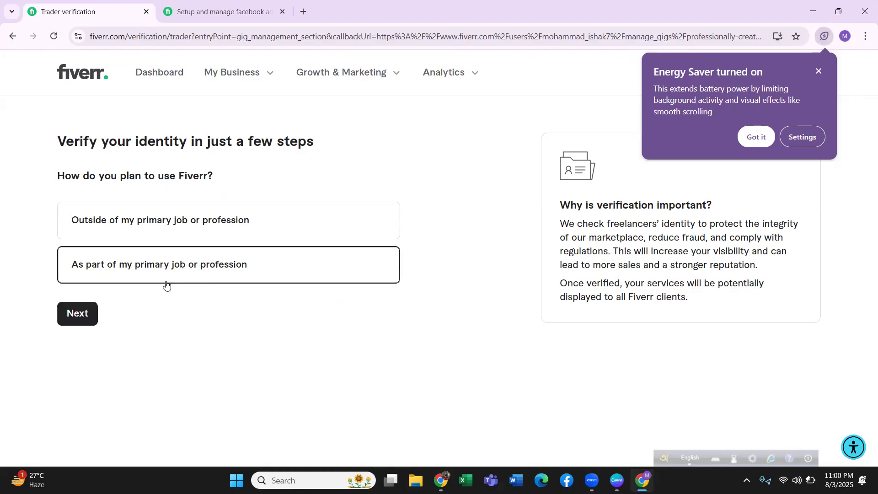
{"action": "left_click", "coordinate": [78, 314]}
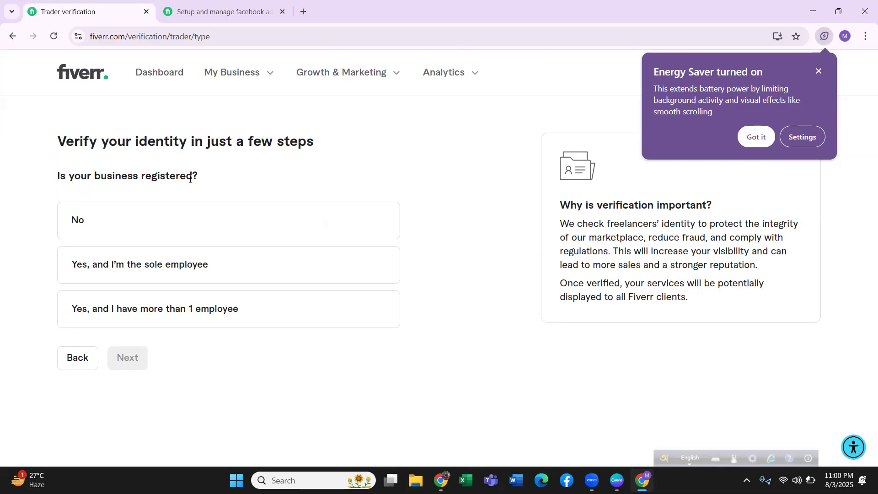
{"action": "left_click", "coordinate": [114, 218]}
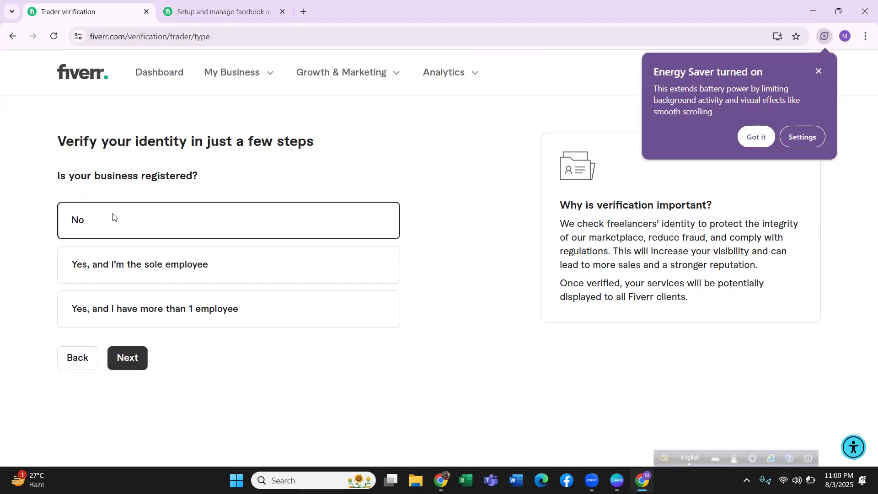
{"action": "left_click", "coordinate": [127, 356]}
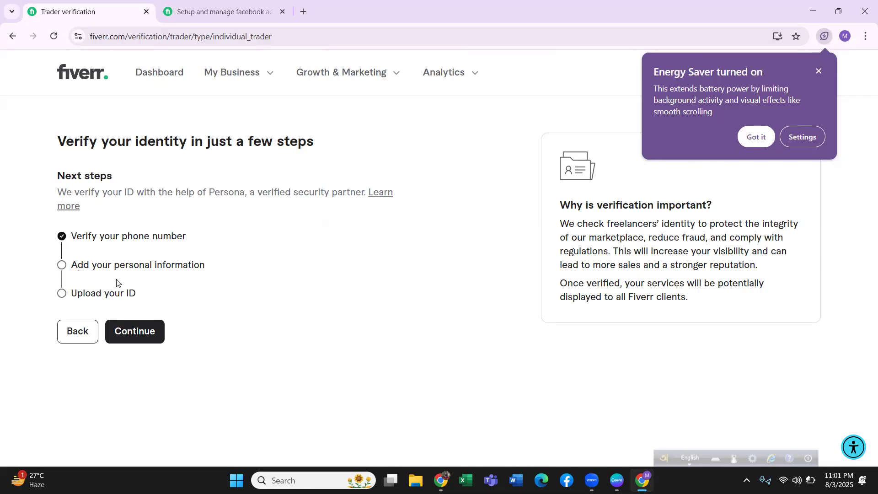
Begin the Persona ID verification and choose Bangladesh as the government ID's country.
{"action": "left_click", "coordinate": [146, 331]}
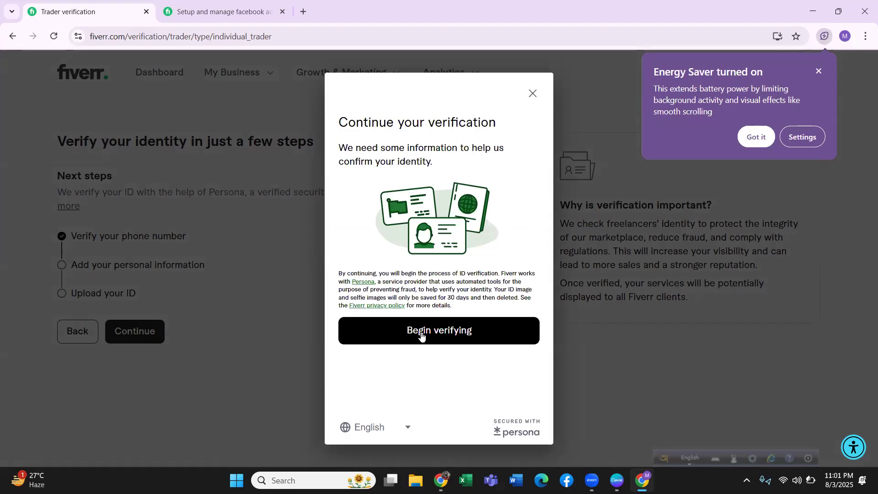
{"action": "left_click", "coordinate": [371, 329]}
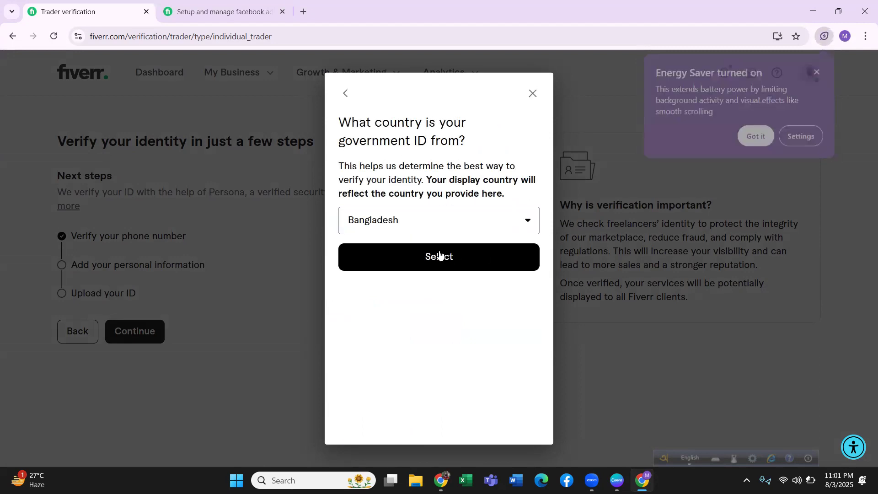
{"action": "left_click", "coordinate": [432, 255]}
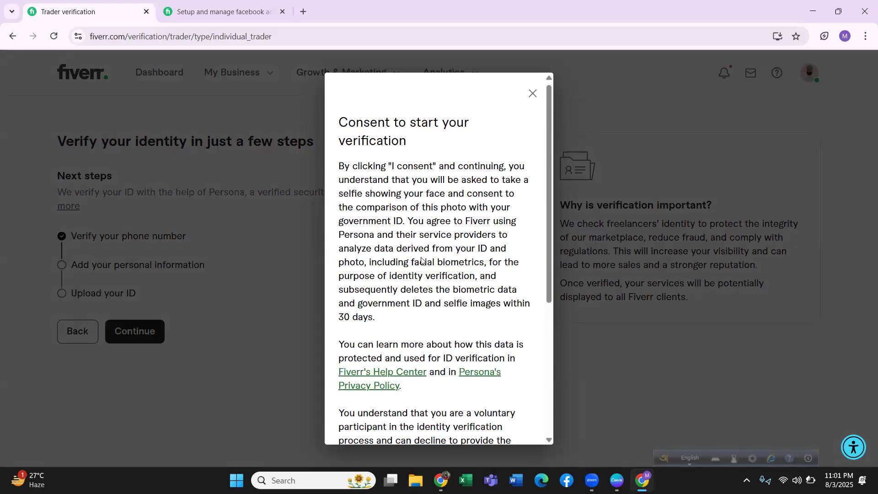
Read through the verification consent terms, consent to them, and continue to the personal information form.
{"action": "scroll", "coordinate": [426, 267], "scroll_direction": "down", "scroll_amount": 1}
{"action": "scroll", "coordinate": [426, 265], "scroll_direction": "down", "scroll_amount": 3}
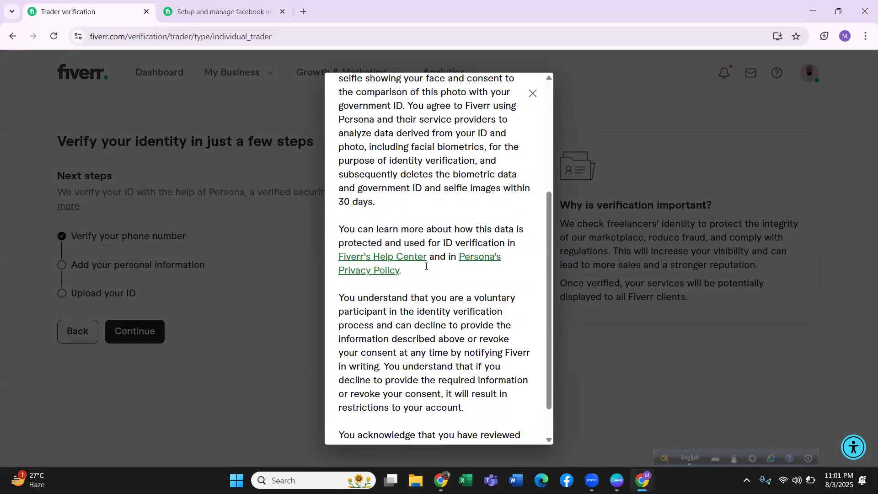
{"action": "scroll", "coordinate": [427, 262], "scroll_direction": "down", "scroll_amount": 3}
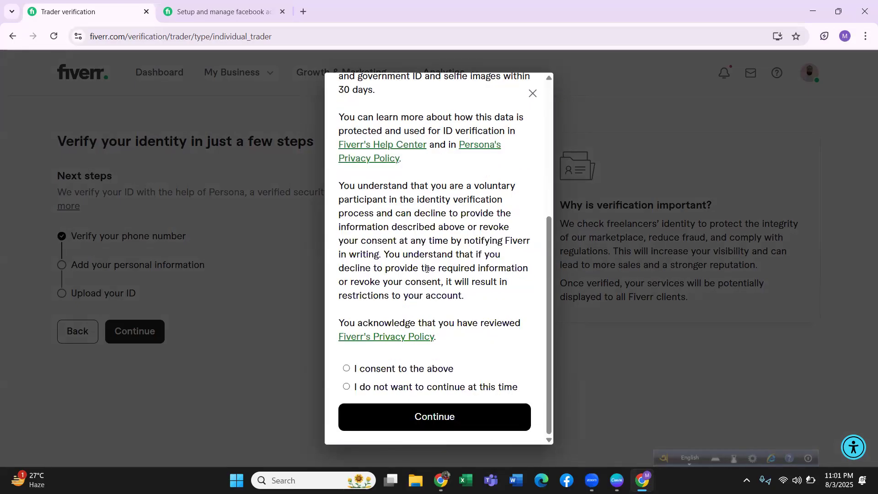
{"action": "left_click", "coordinate": [347, 369]}
{"action": "left_click", "coordinate": [375, 416]}
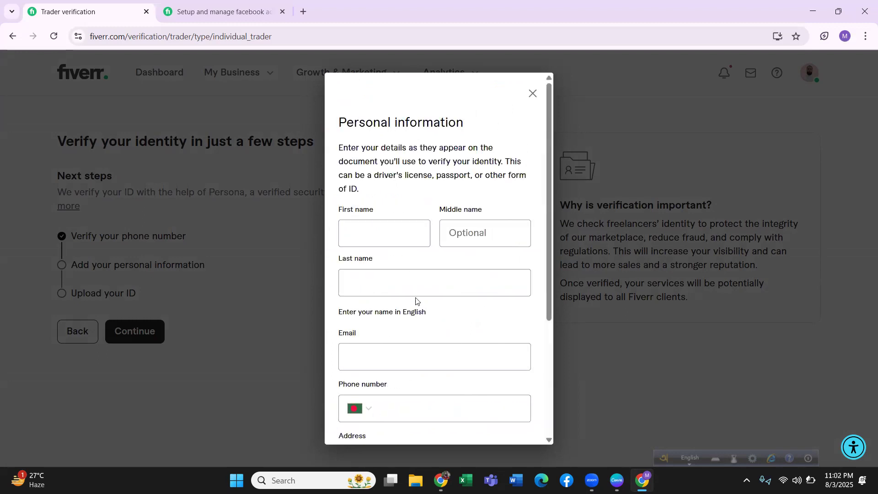
Fill in the seller's first and last name in the personal information form, leaving the middle name empty.
{"action": "left_click", "coordinate": [390, 228]}
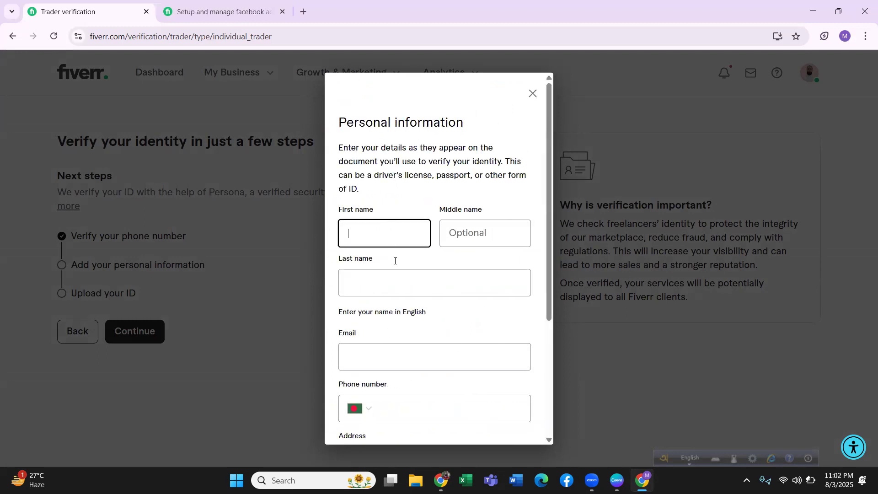
{"action": "scroll", "coordinate": [402, 333], "scroll_direction": "down", "scroll_amount": 4}
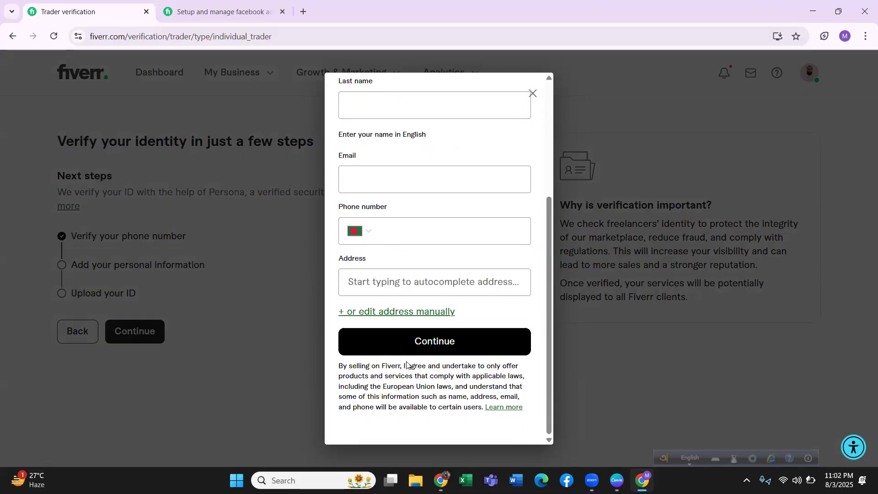
{"action": "scroll", "coordinate": [357, 294], "scroll_direction": "up", "scroll_amount": 4}
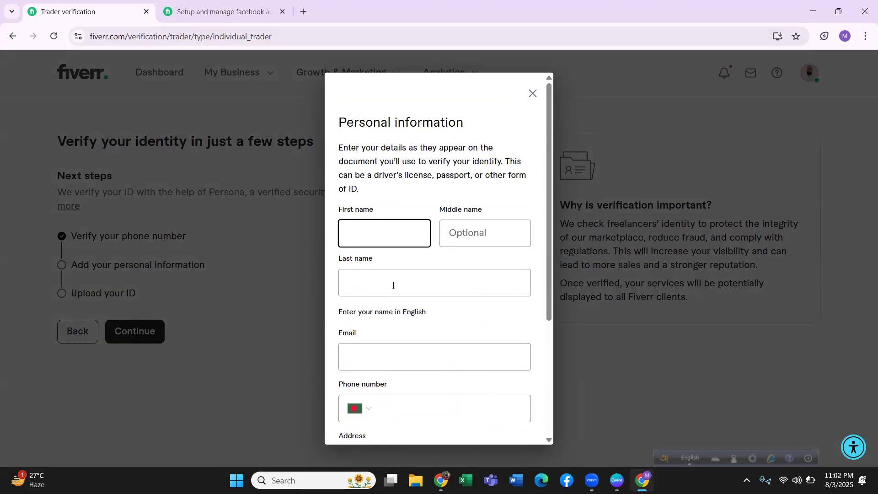
{"action": "left_click", "coordinate": [374, 275]}
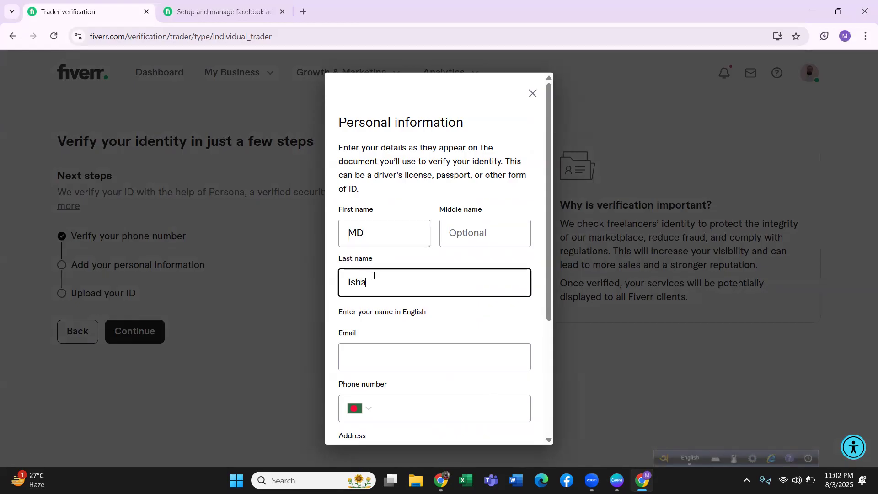
Activate the form's Email field and open a new browser tab for looking up the email address.
{"action": "left_click", "coordinate": [390, 361]}
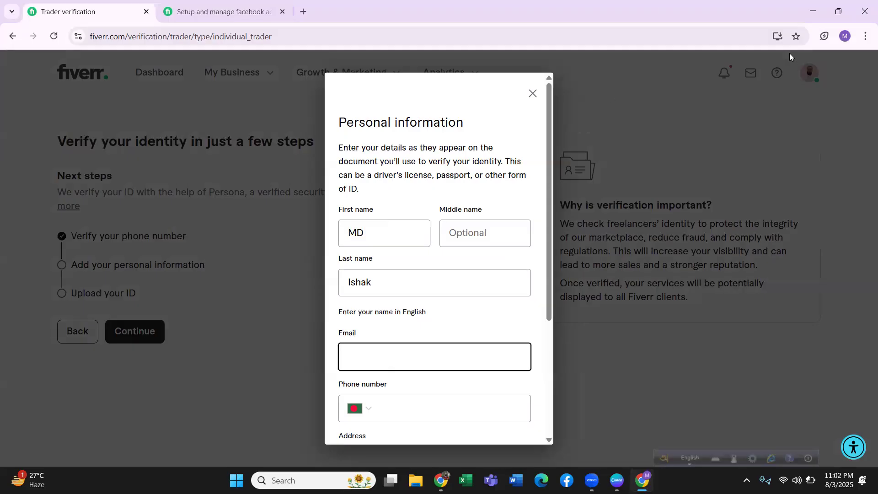
{"action": "left_click", "coordinate": [304, 12]}
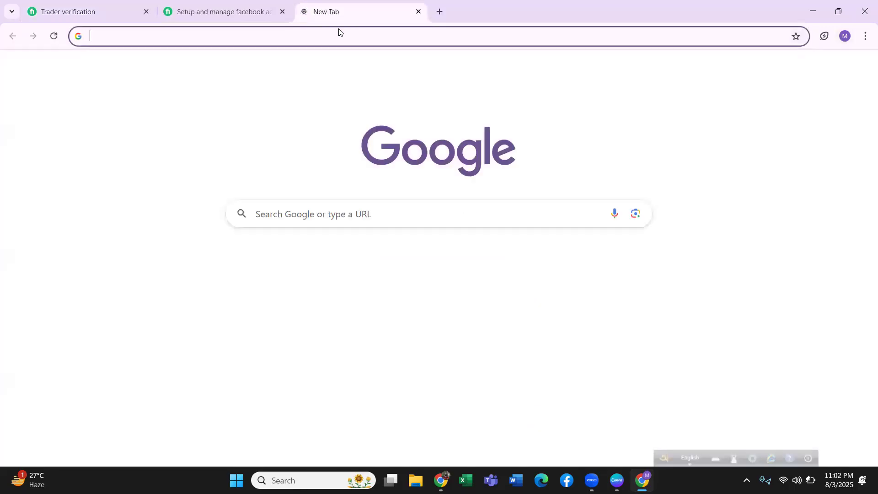
{"action": "left_click", "coordinate": [369, 40]}
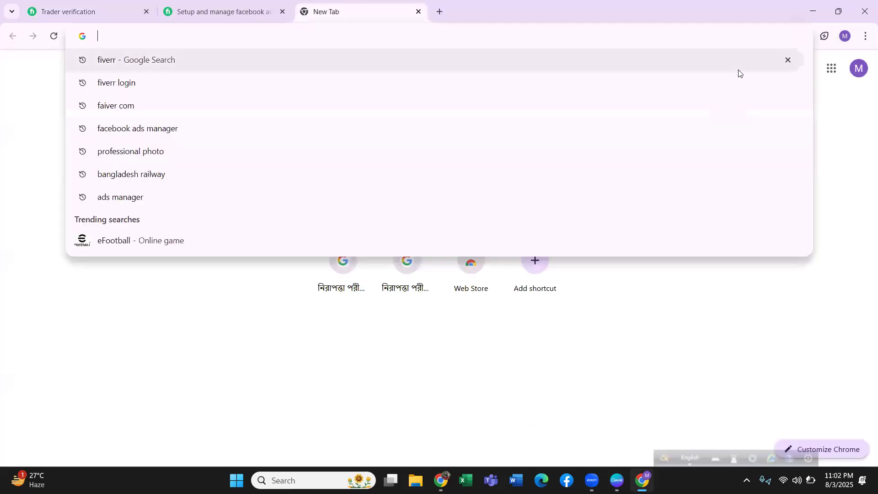
{"action": "key", "text": "Down"}
{"action": "key", "text": "Return"}
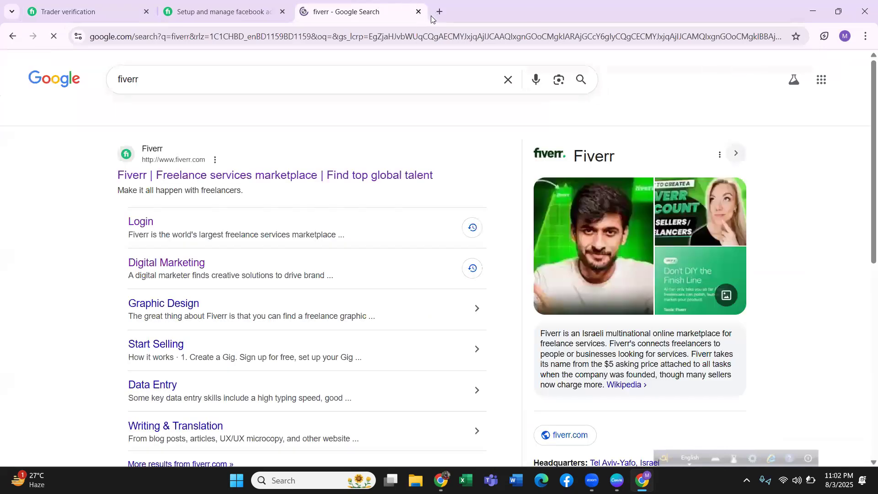
{"action": "key", "text": "ctrl+t"}
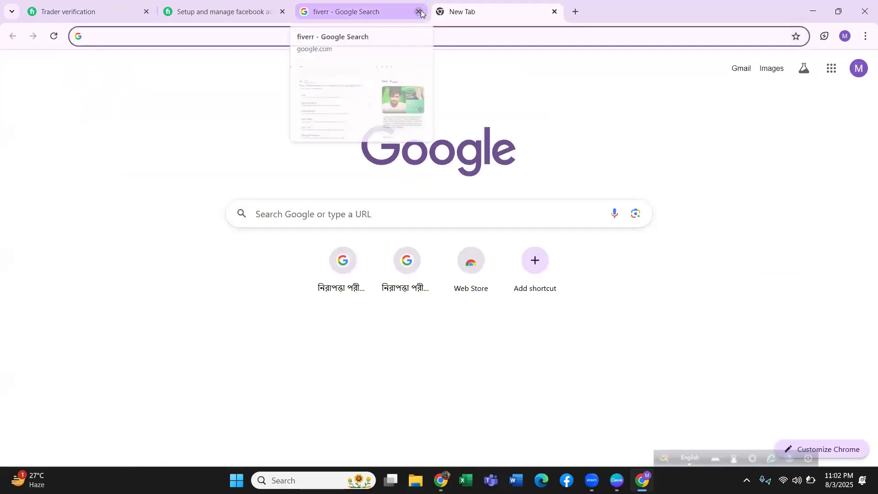
{"action": "left_click", "coordinate": [419, 12]}
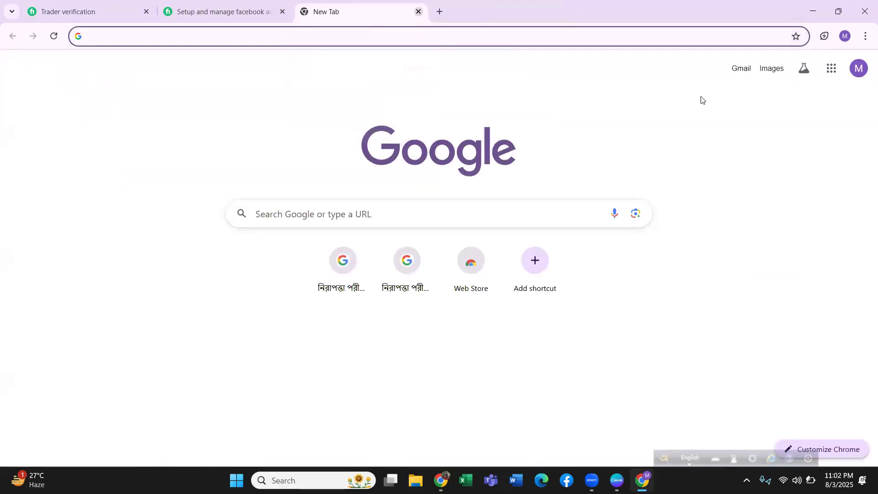
Copy the account's email address from the Gmail profile details and paste it into the verification form's Email field.
{"action": "left_click", "coordinate": [741, 68]}
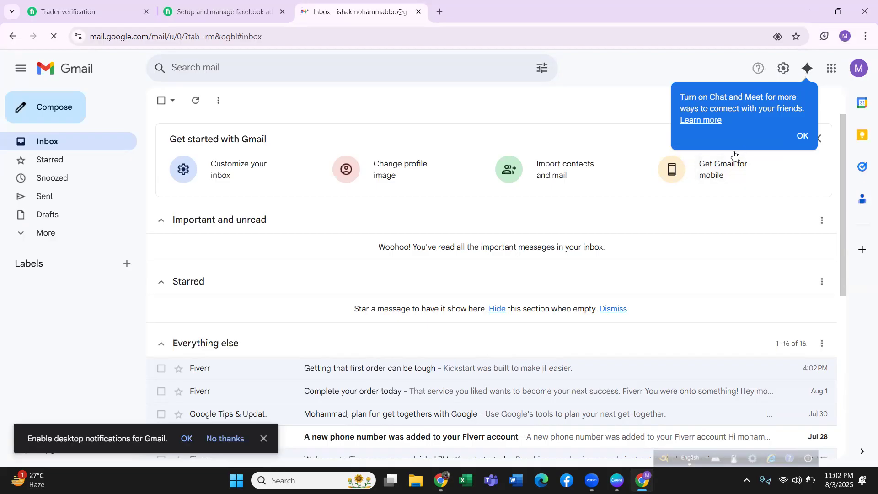
{"action": "left_click", "coordinate": [859, 68]}
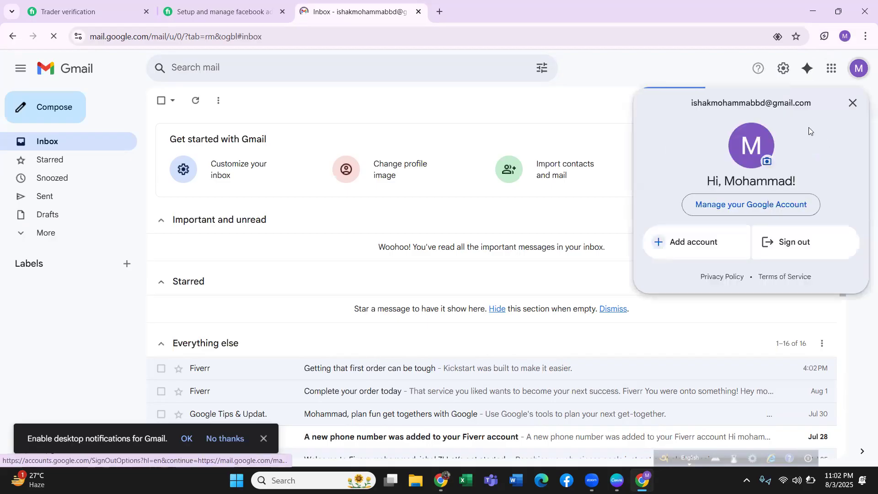
{"action": "triple_click", "coordinate": [748, 101]}
{"action": "key", "text": "ctrl+c"}
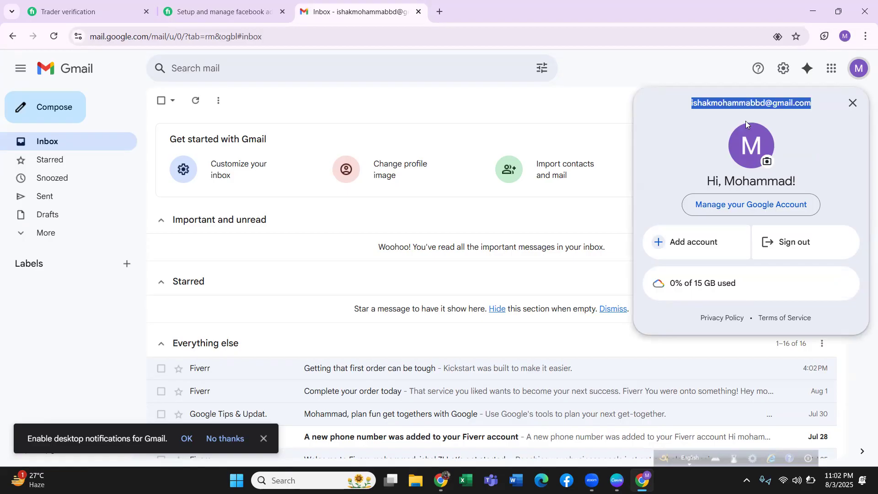
{"action": "left_click", "coordinate": [211, 11]}
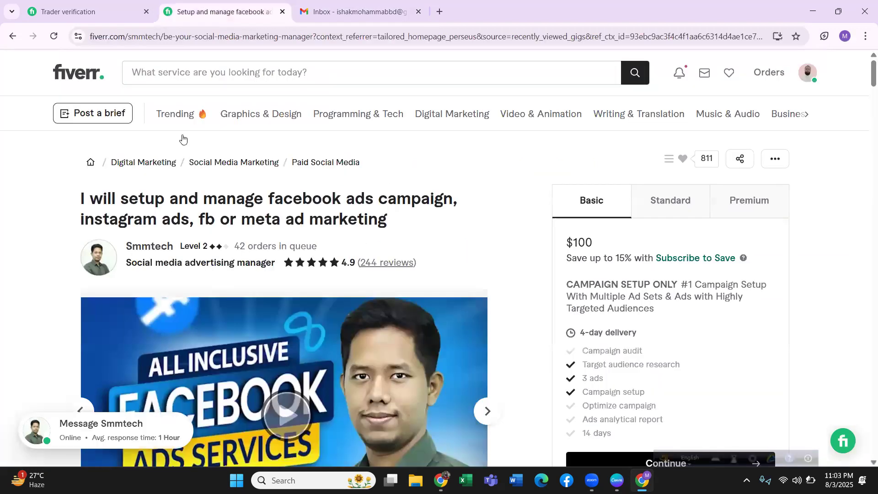
{"action": "left_click", "coordinate": [63, 14]}
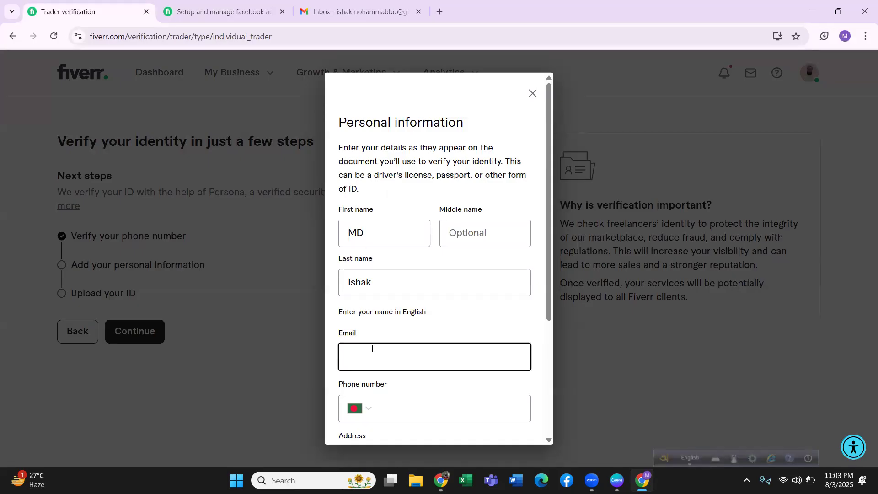
{"action": "key", "text": "ctrl+v"}
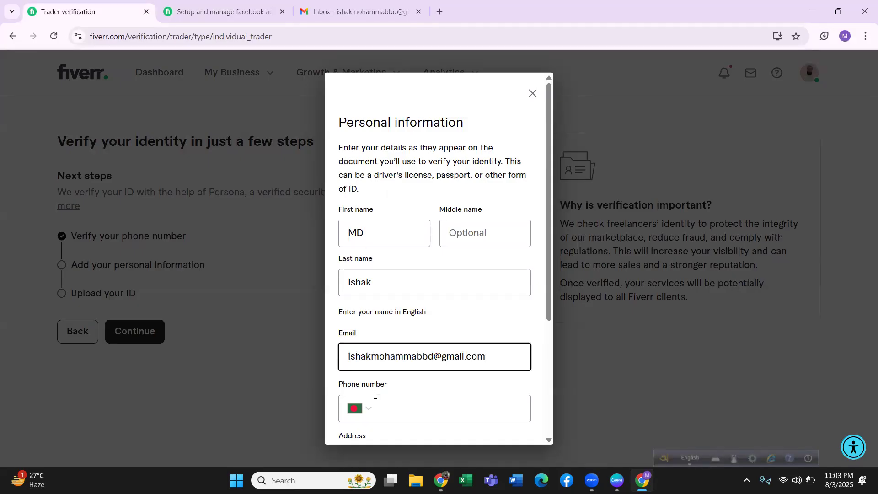
Enter the seller's phone number in the personal information form.
{"action": "left_click", "coordinate": [383, 403]}
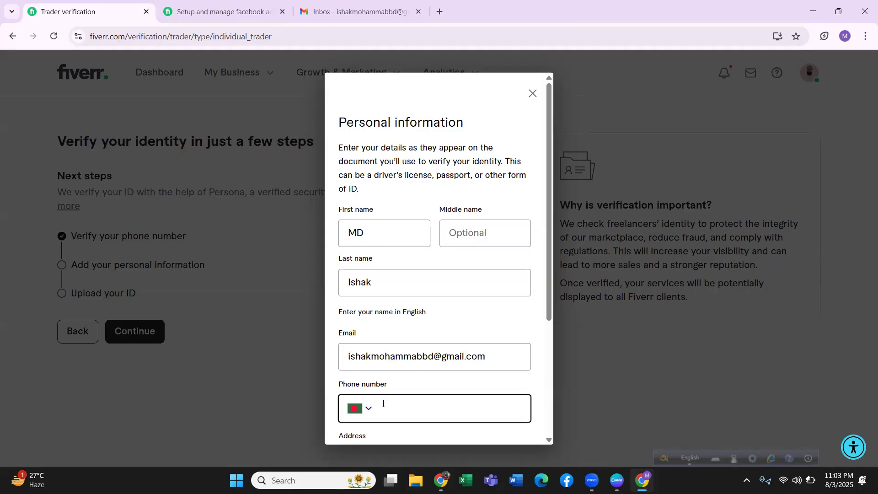
Enter the seller's street address in the personal information form and accept the matching autocomplete suggestion.
{"action": "scroll", "coordinate": [451, 337], "scroll_direction": "down", "scroll_amount": 3}
{"action": "scroll", "coordinate": [450, 338], "scroll_direction": "down", "scroll_amount": 1}
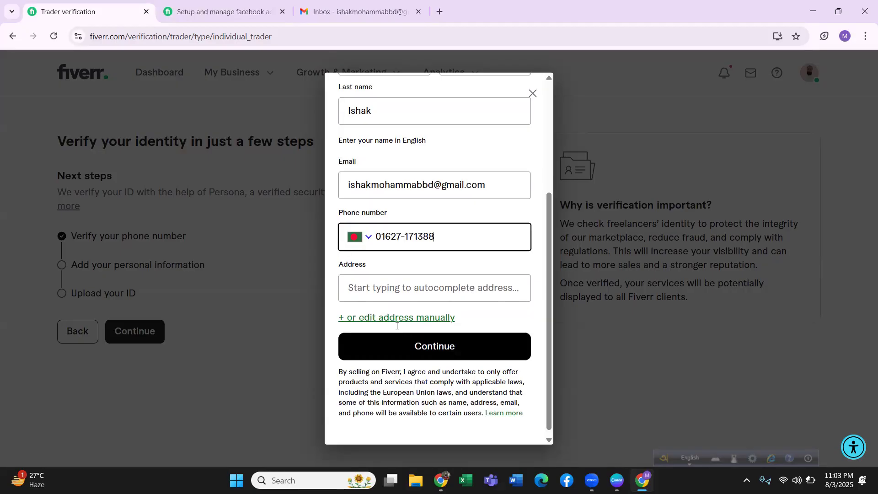
{"action": "left_click", "coordinate": [383, 286]}
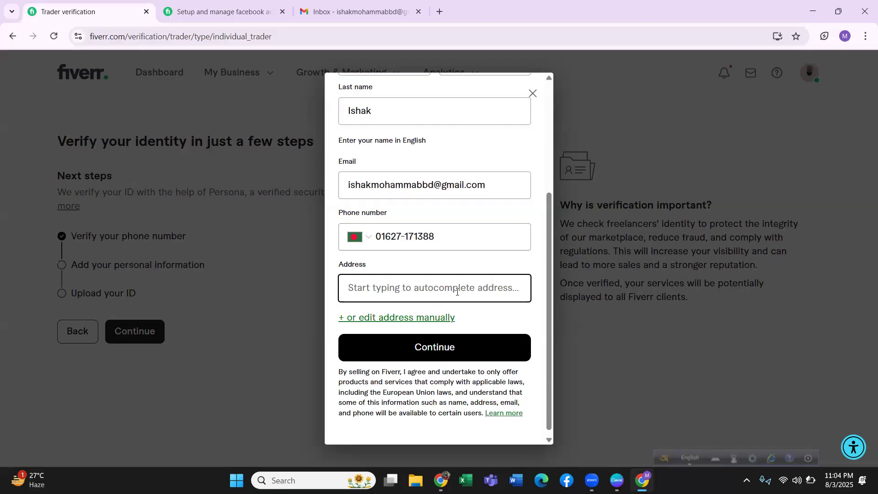
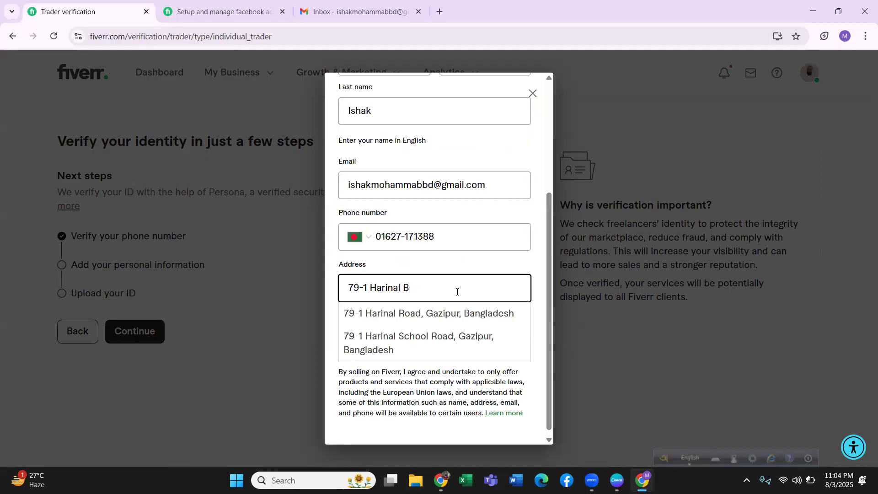
{"action": "left_click", "coordinate": [465, 315]}
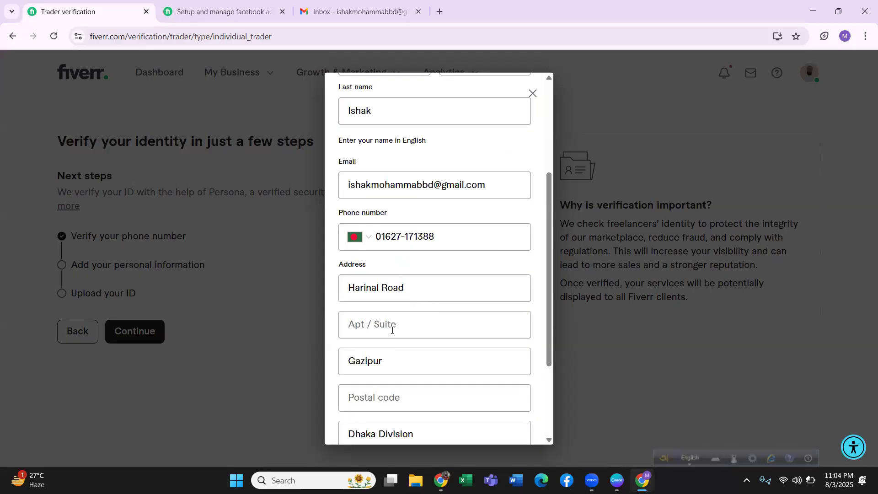
Fill in the seller's postal code and submit the personal information form to reach the photo ID options.
{"action": "scroll", "coordinate": [406, 323], "scroll_direction": "down", "scroll_amount": 3}
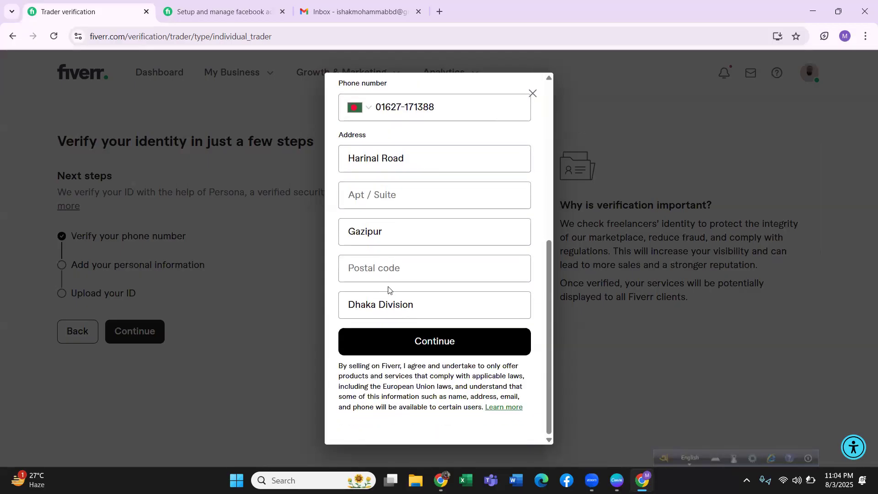
{"action": "left_click", "coordinate": [387, 269]}
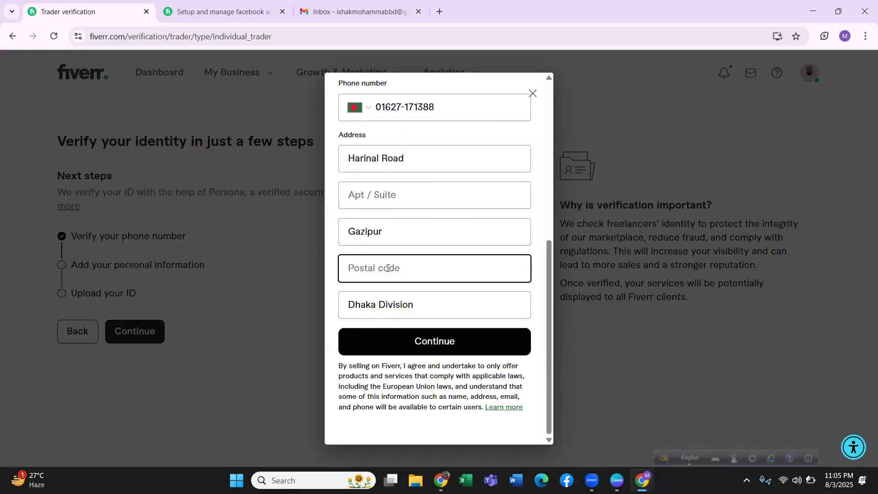
{"action": "type", "text": "1704"}
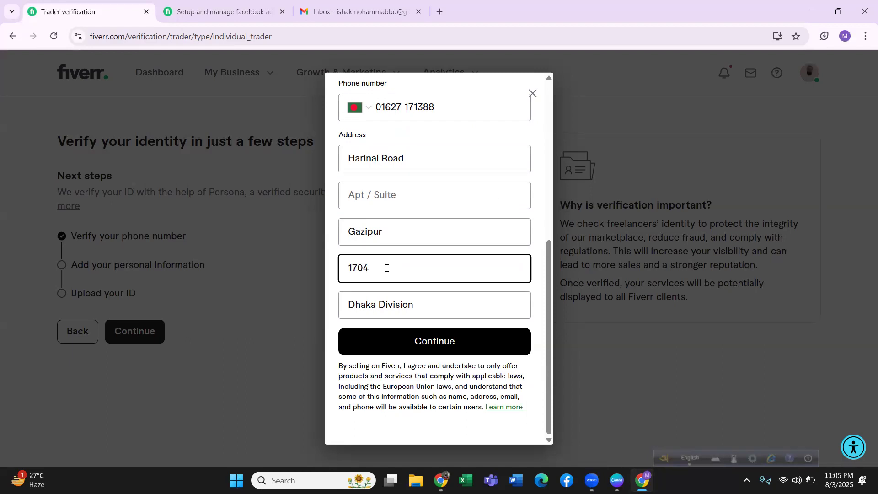
{"action": "scroll", "coordinate": [404, 249], "scroll_direction": "up", "scroll_amount": 3}
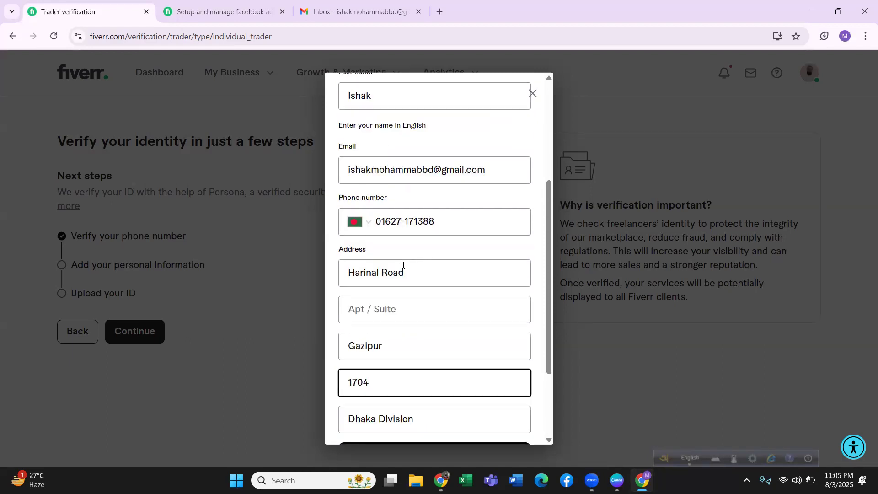
{"action": "scroll", "coordinate": [430, 321], "scroll_direction": "down", "scroll_amount": 3}
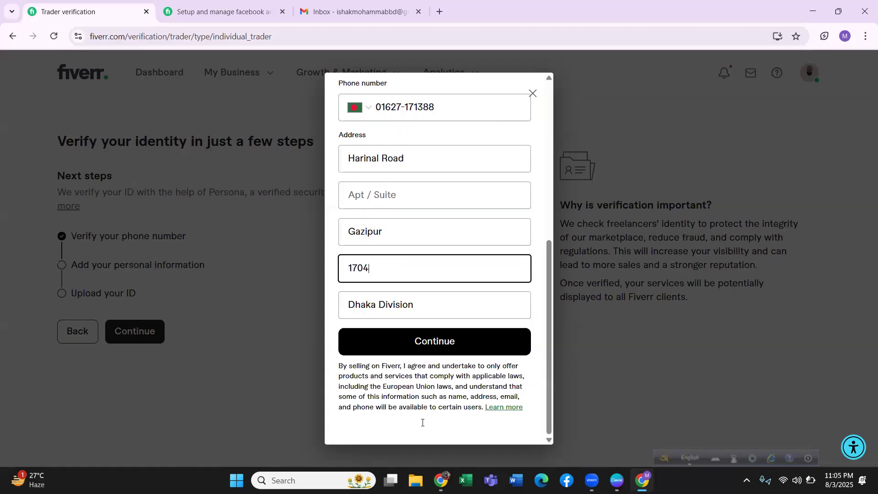
{"action": "left_click", "coordinate": [447, 338]}
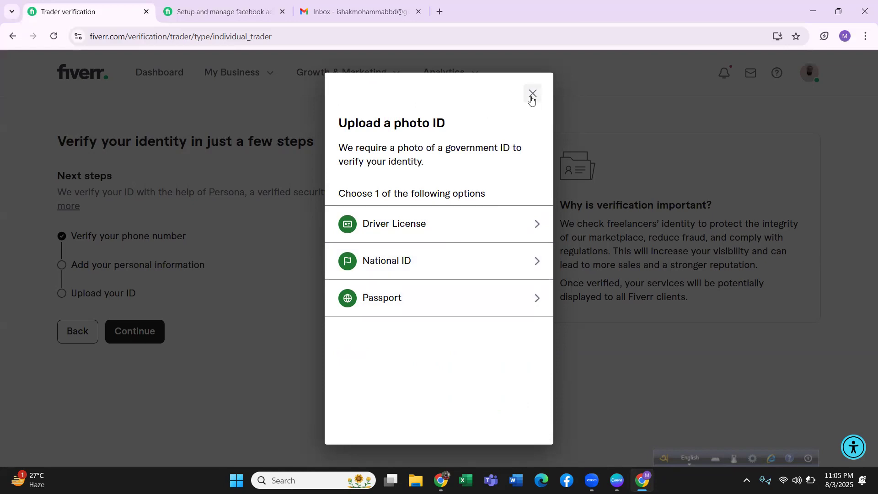
Choose Passport as the photo ID type and exit the ID upload by cancelling the verification.
{"action": "left_click", "coordinate": [440, 296]}
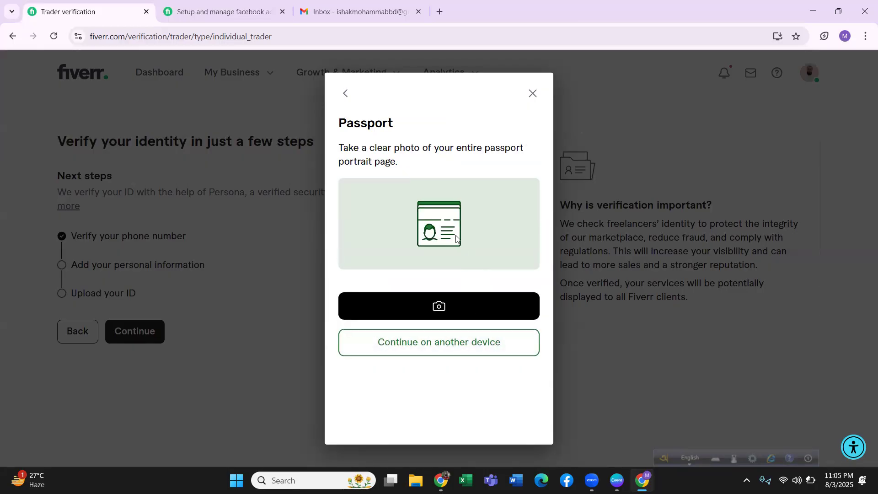
{"action": "left_click", "coordinate": [532, 91]}
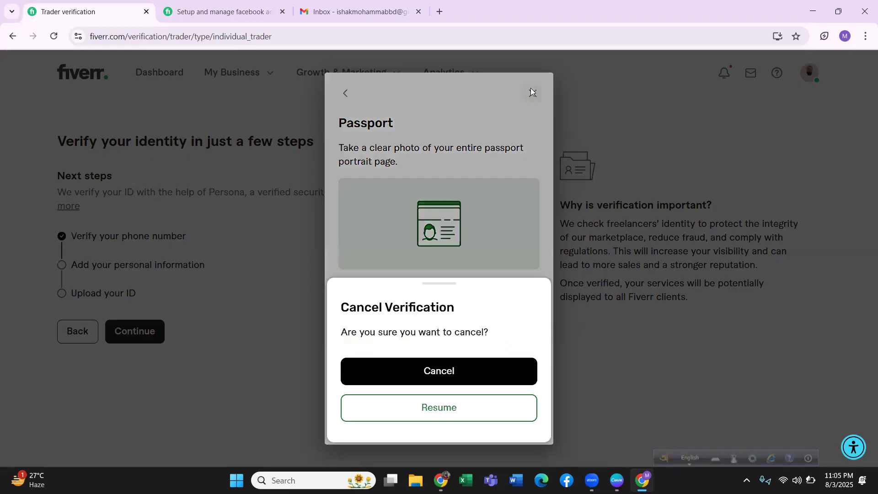
{"action": "left_click", "coordinate": [467, 408]}
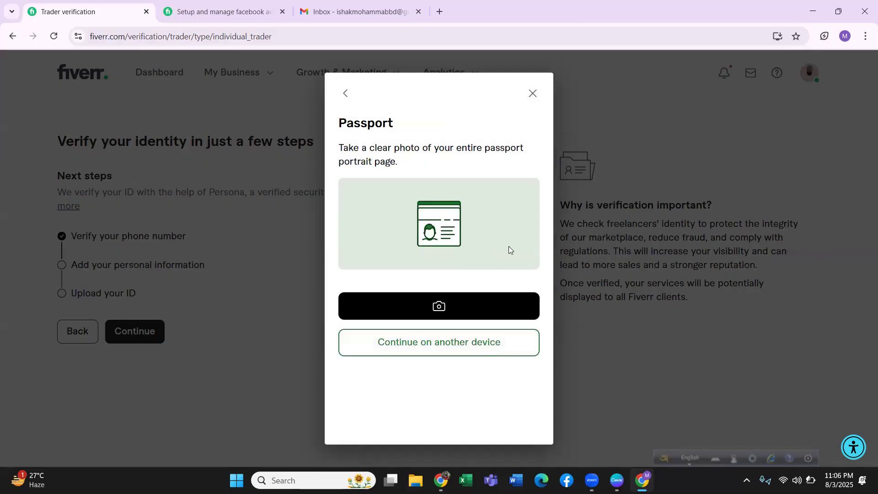
{"action": "left_click", "coordinate": [532, 93]}
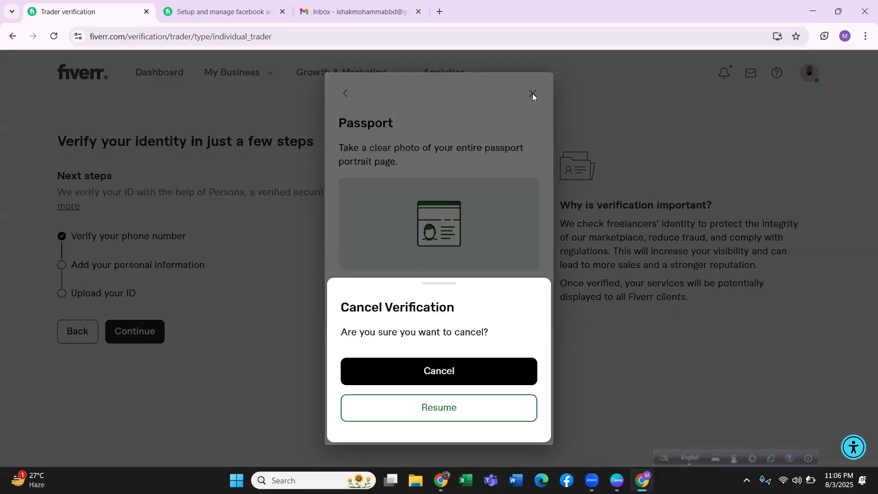
{"action": "left_click", "coordinate": [503, 368]}
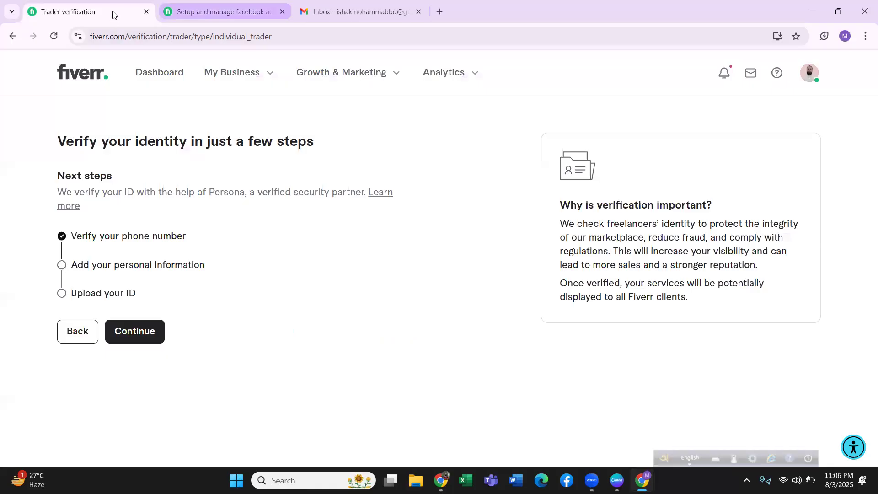
{"action": "key", "text": "ctrl+Tab"}
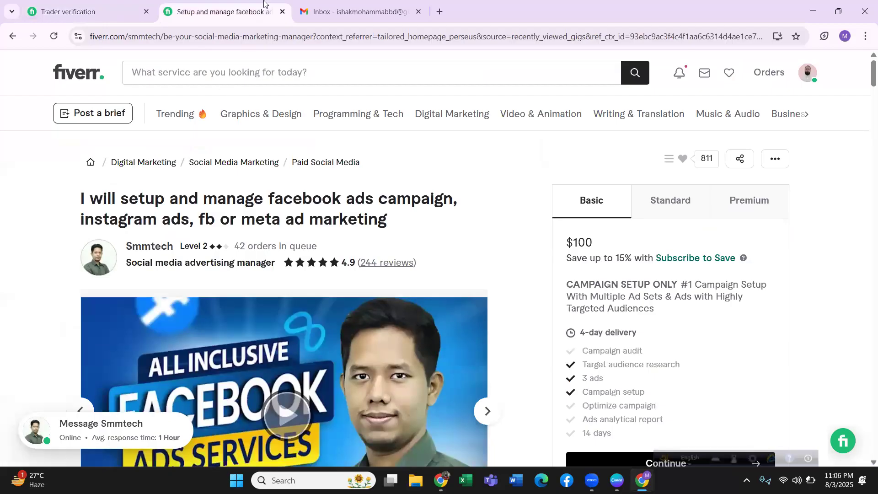
{"action": "left_click", "coordinate": [102, 6]}
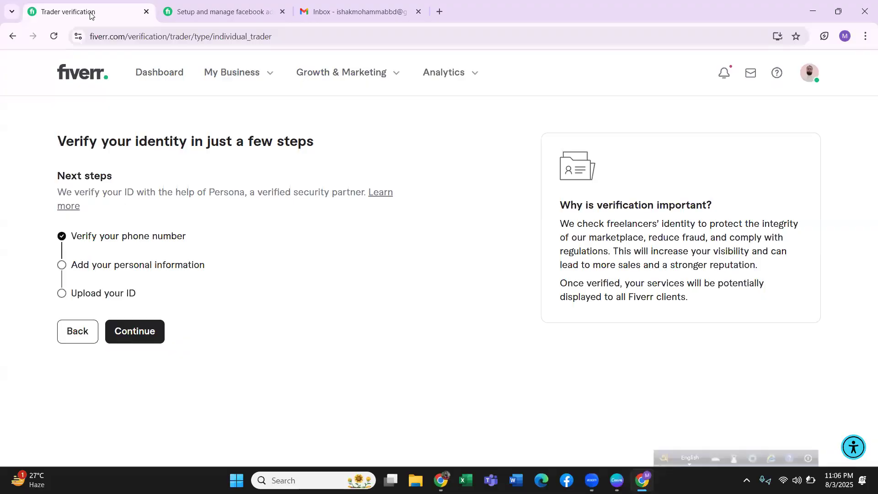